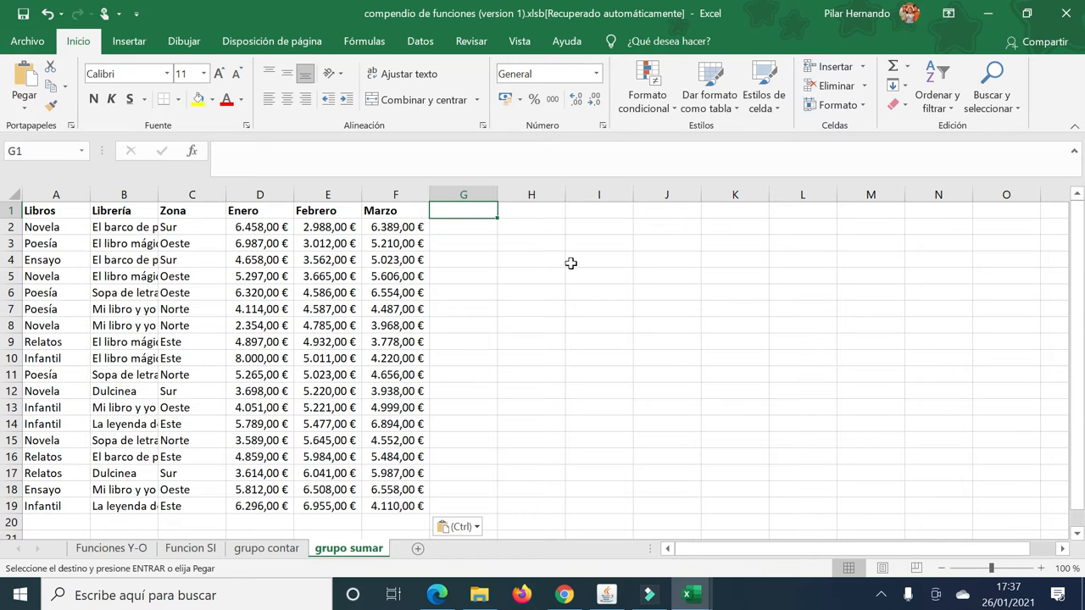
# - Look through the book sales table from the header row down to the first empty row below the data
pyautogui.scroll(-3, 570, 262)
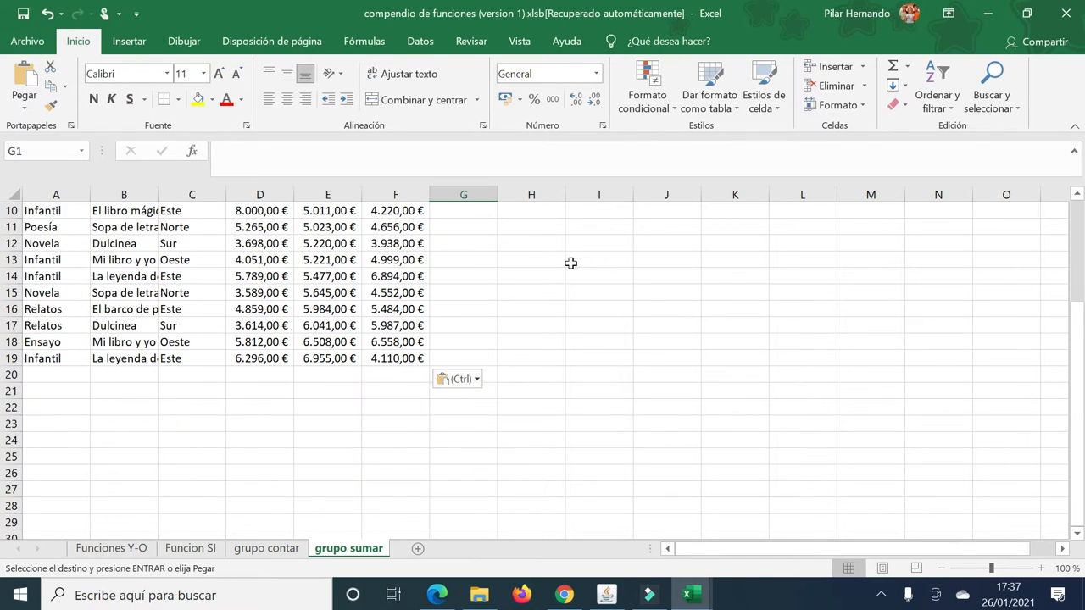
pyautogui.scroll(3, 570, 262)
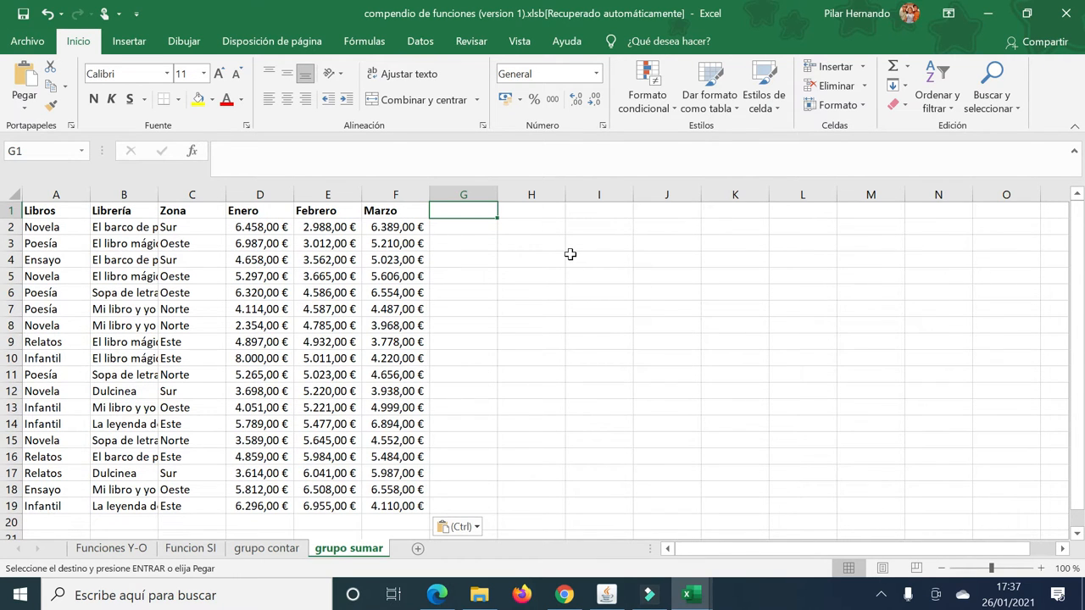
pyautogui.scroll(-5, 570, 254)
pyautogui.scroll(5, 571, 255)
pyautogui.scroll(-3, 571, 254)
pyautogui.scroll(3, 570, 254)
pyautogui.scroll(-3, 570, 254)
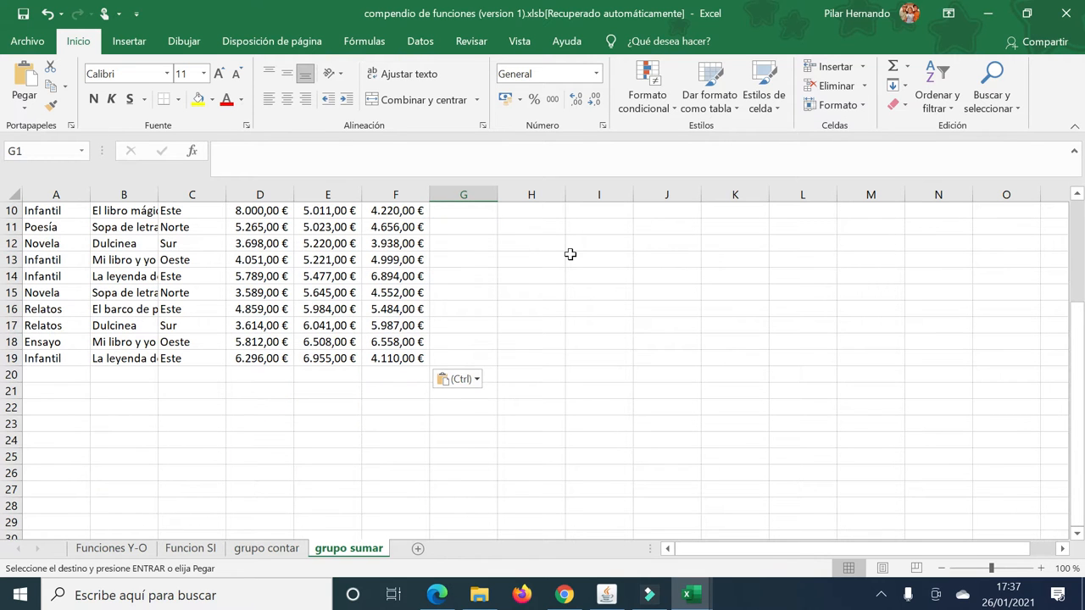
pyautogui.click(54, 373)
pyautogui.scroll(3, 78, 337)
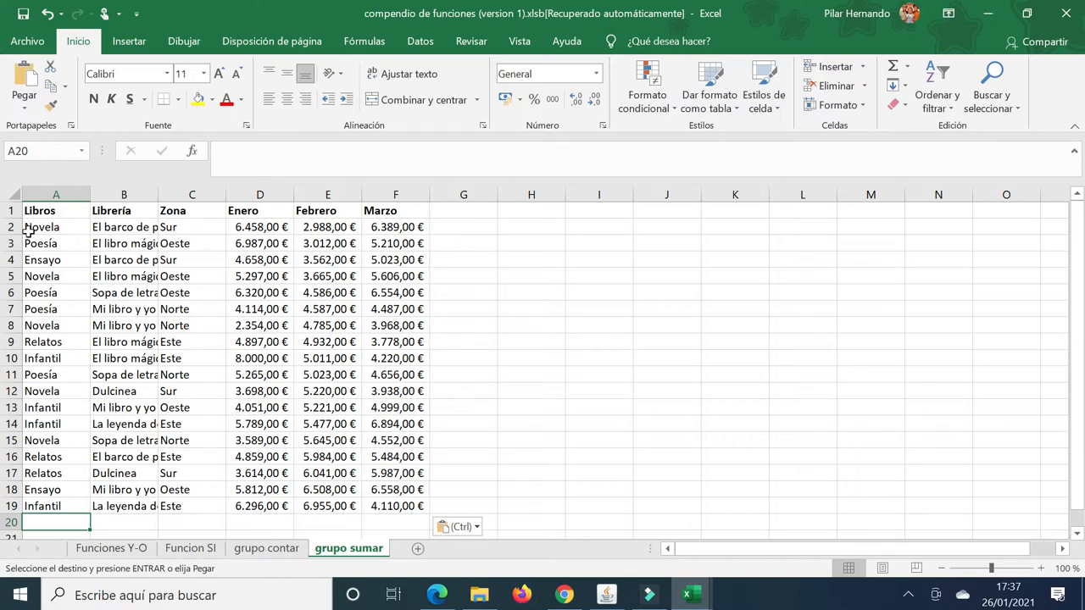
# - Freeze the top row of the sheet so the column headers stay in place
pyautogui.click(31, 228)
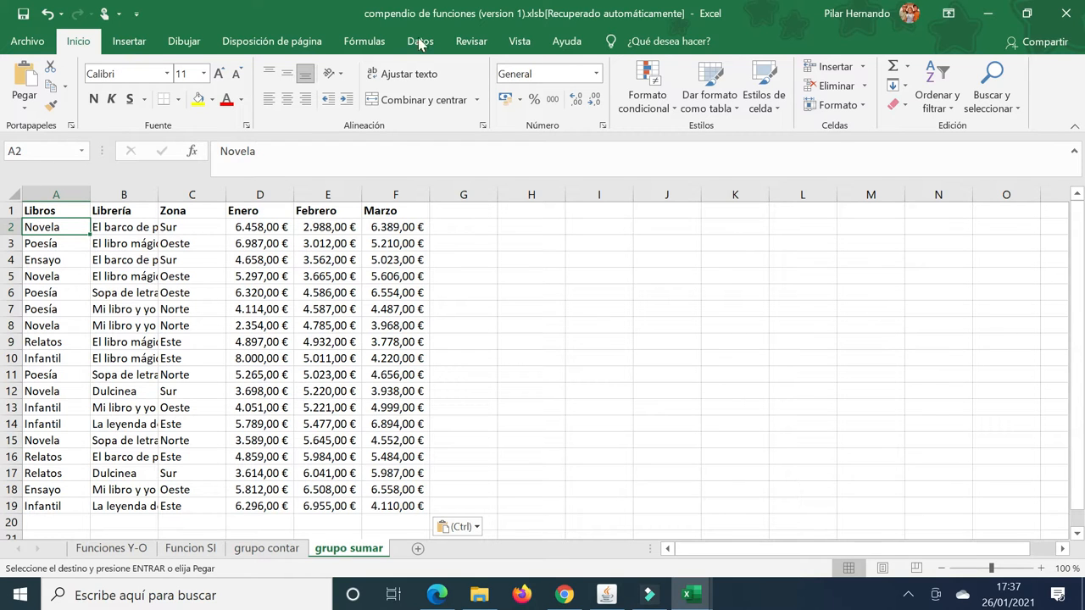
pyautogui.click(520, 42)
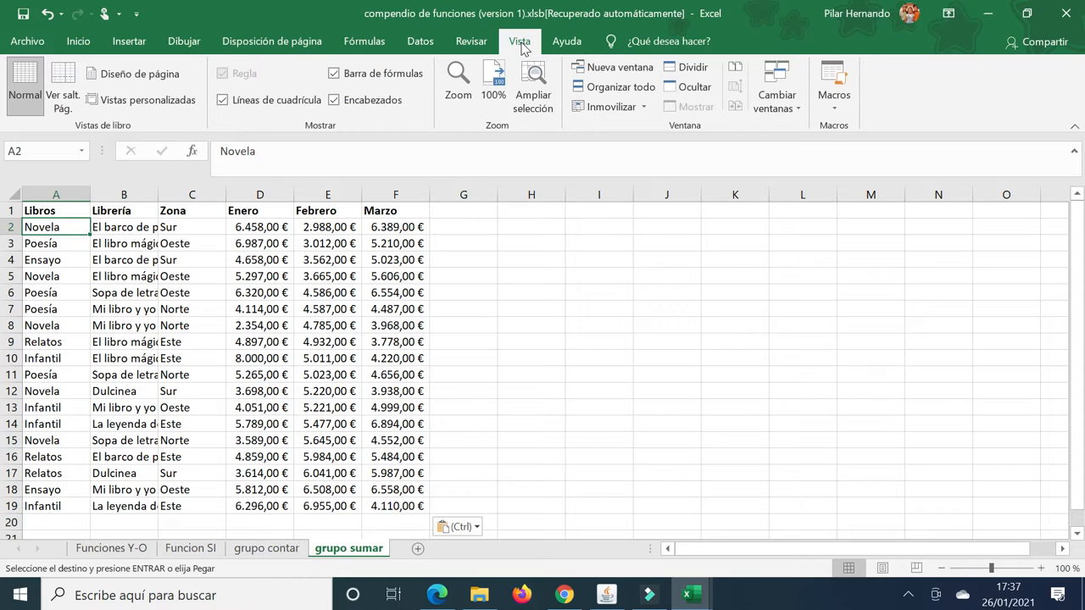
pyautogui.click(642, 110)
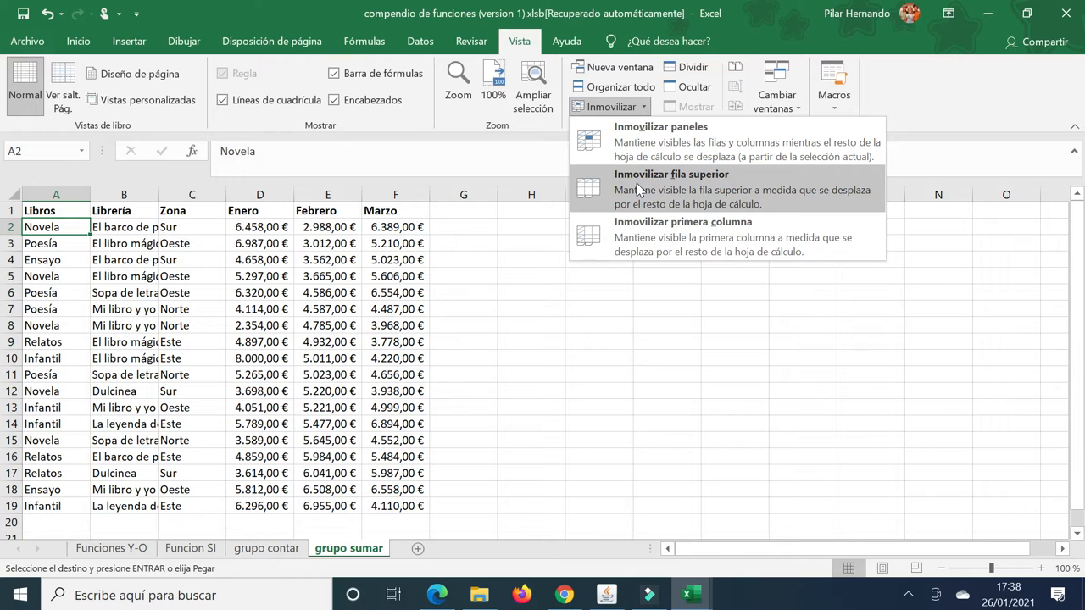
pyautogui.click(637, 183)
pyautogui.scroll(-10, 581, 308)
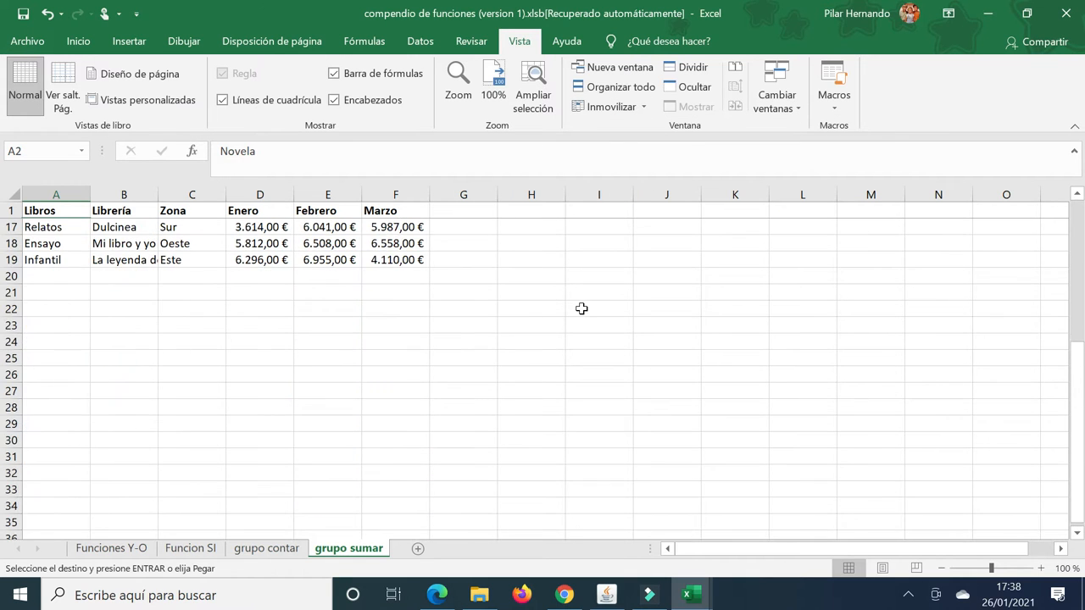
pyautogui.scroll(10, 581, 308)
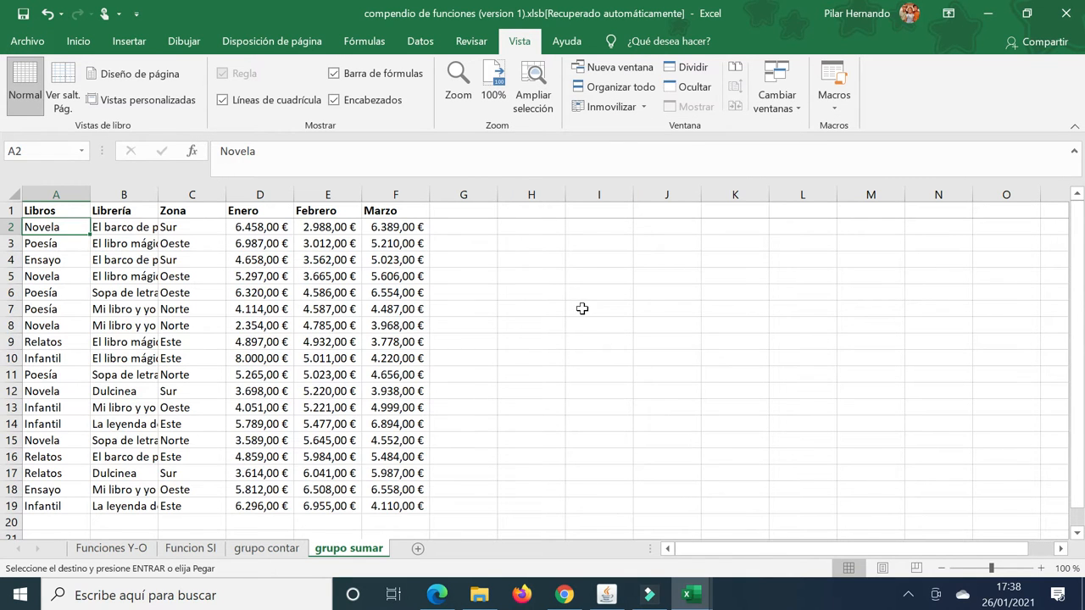
pyautogui.scroll(-9, 581, 309)
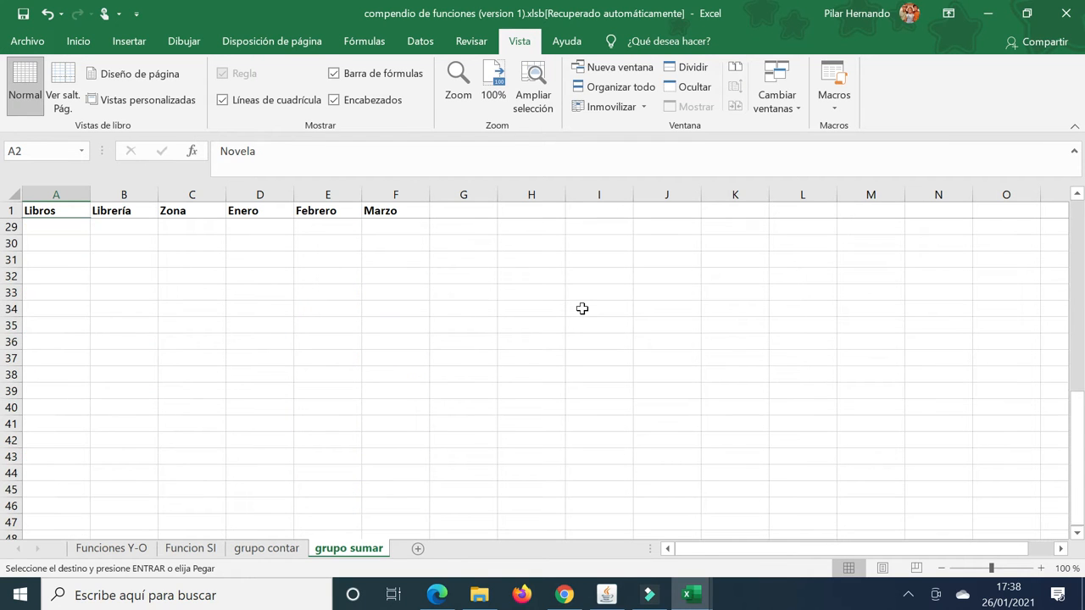
pyautogui.scroll(9, 581, 308)
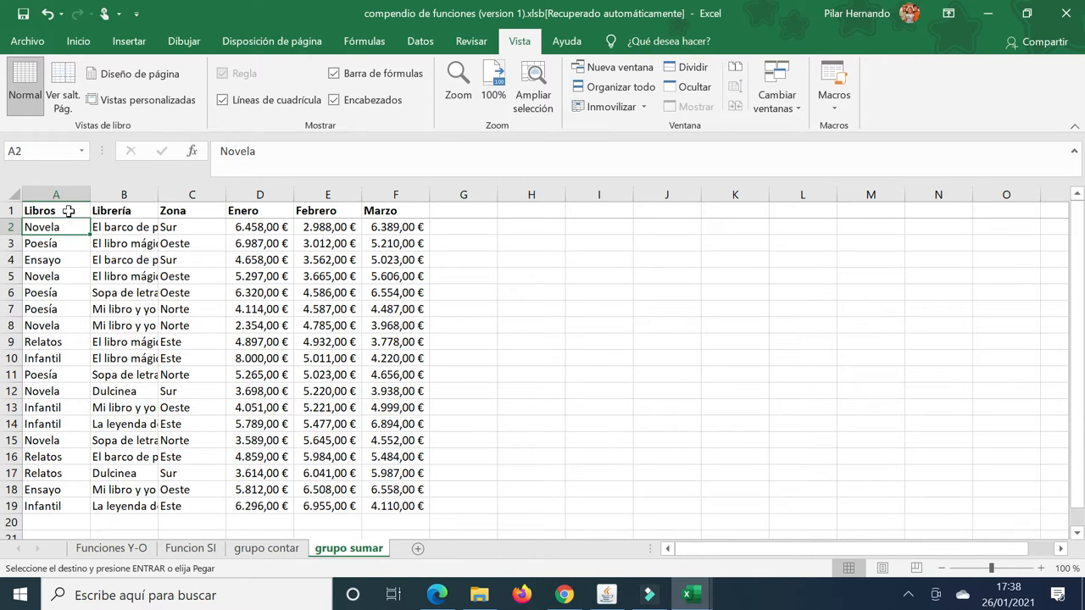
pyautogui.scroll(-10, 68, 216)
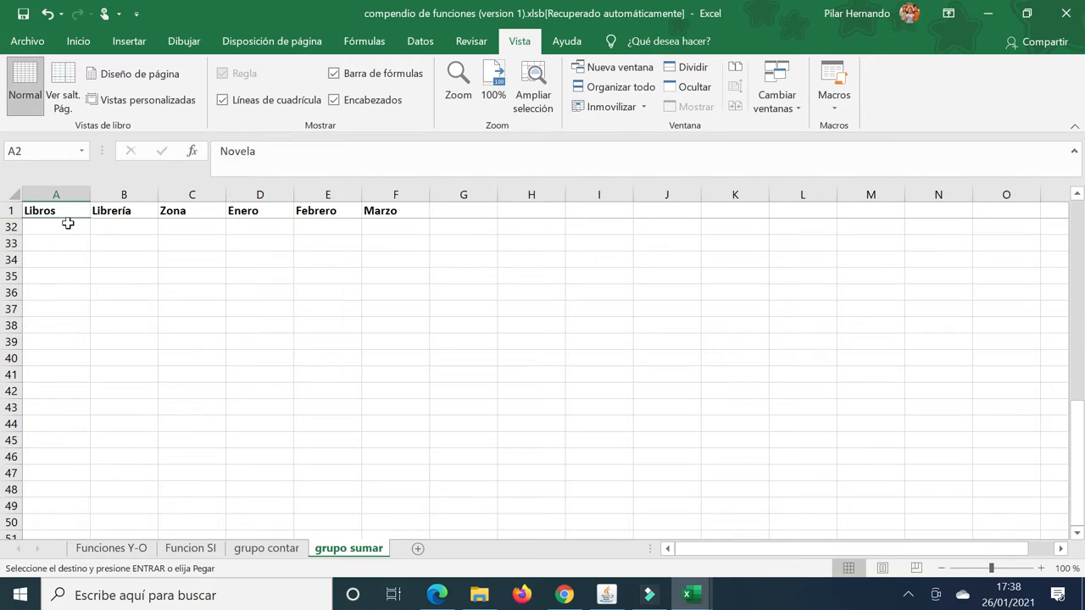
pyautogui.scroll(10, 68, 222)
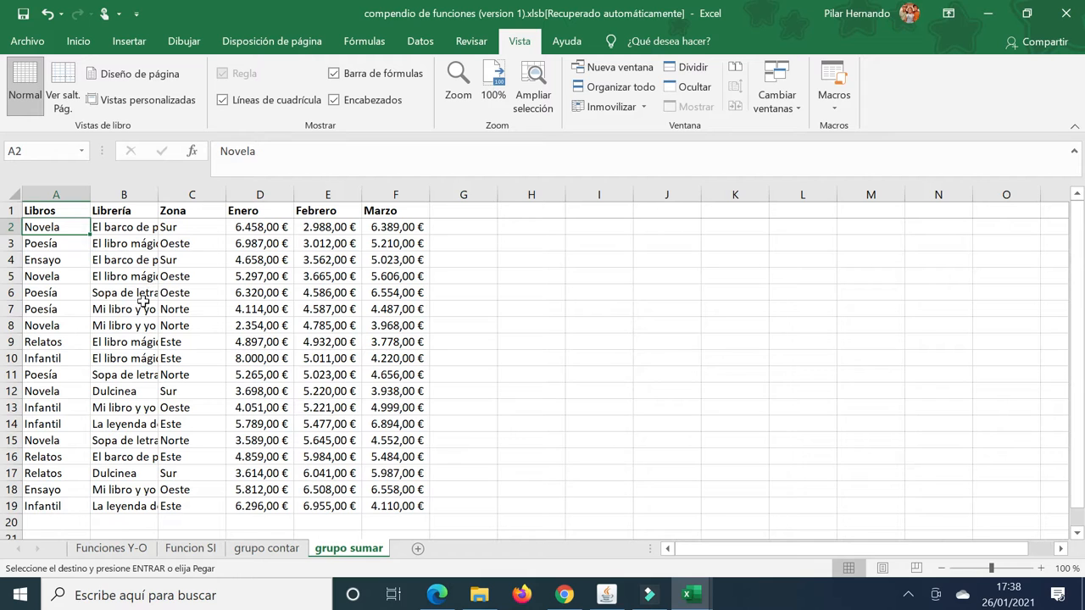
# - Enter the label "total" in cell A20, directly below the last row of the sales table
pyautogui.scroll(-2, 118, 351)
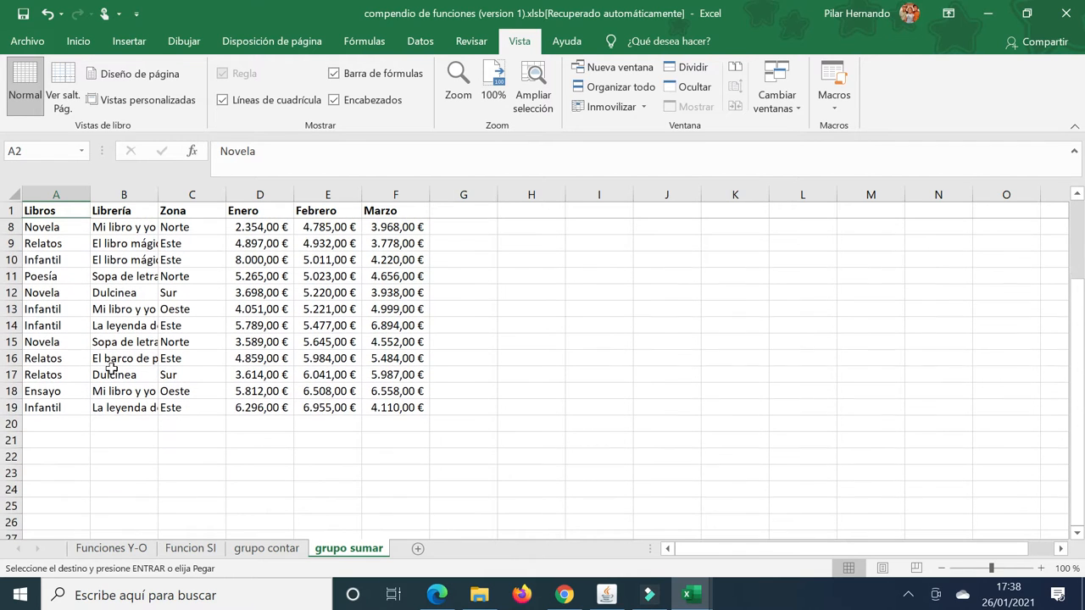
pyautogui.click(52, 425)
pyautogui.write('to')
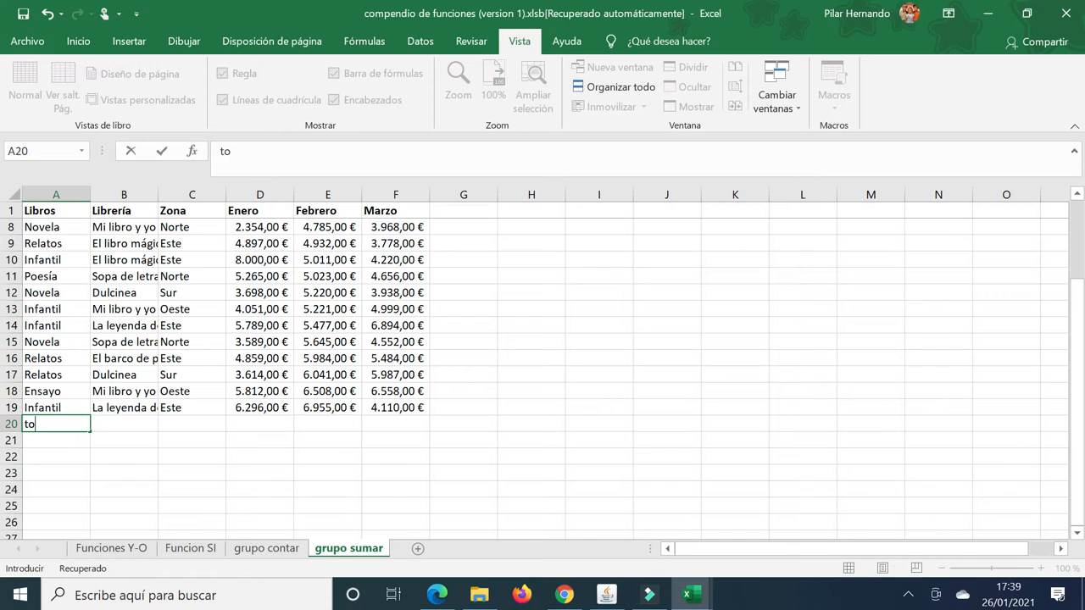
pyautogui.write('tal')
# - Enter the formula =SUMA(D2:D19) in cell D20 to total the Enero sales
pyautogui.click(262, 423)
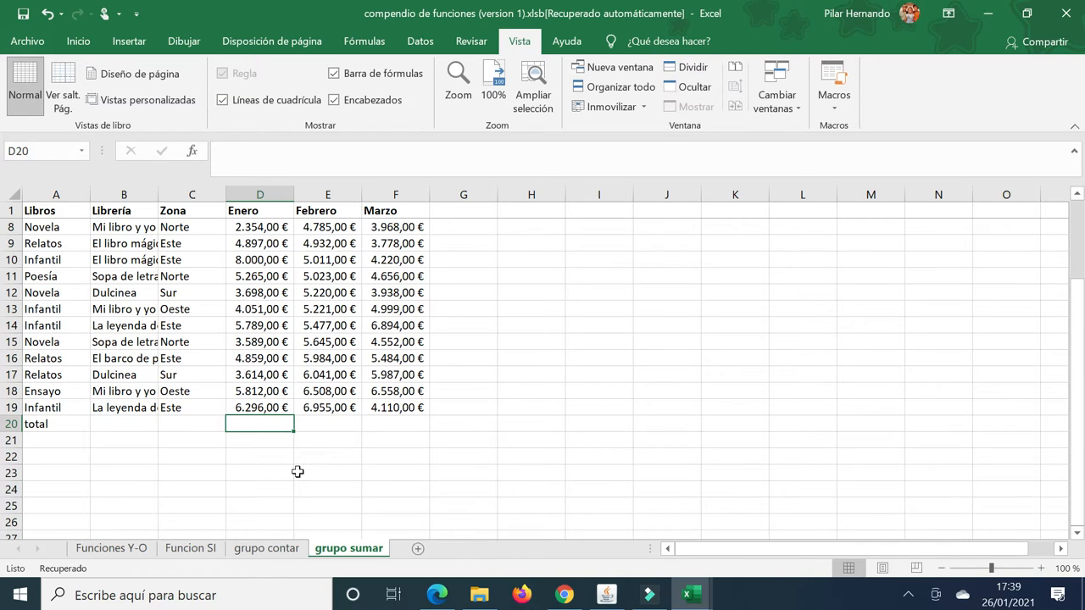
pyautogui.write('=suma')
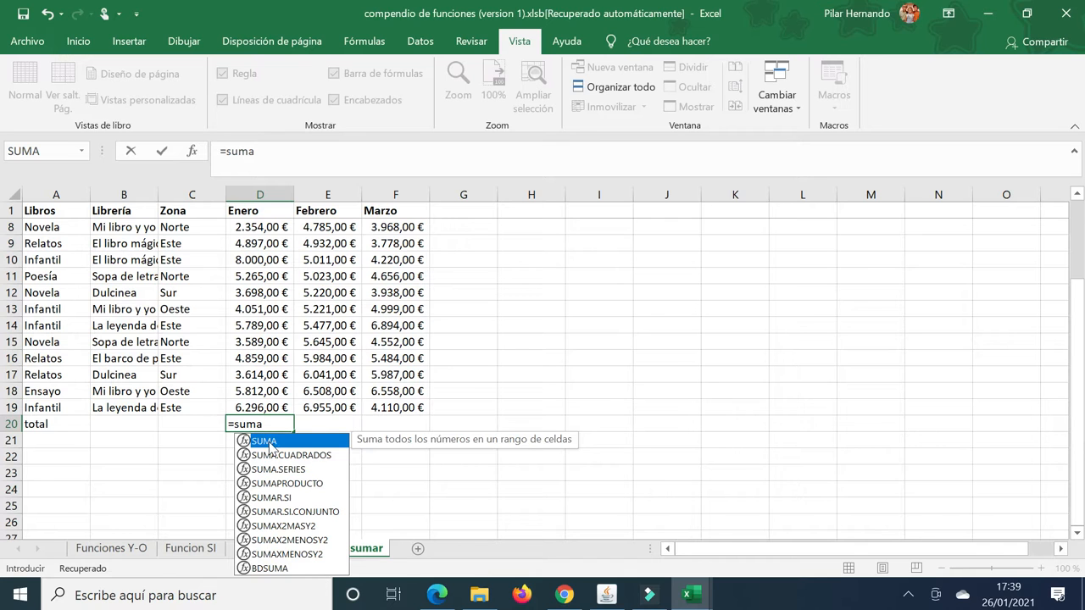
pyautogui.doubleClick(270, 441)
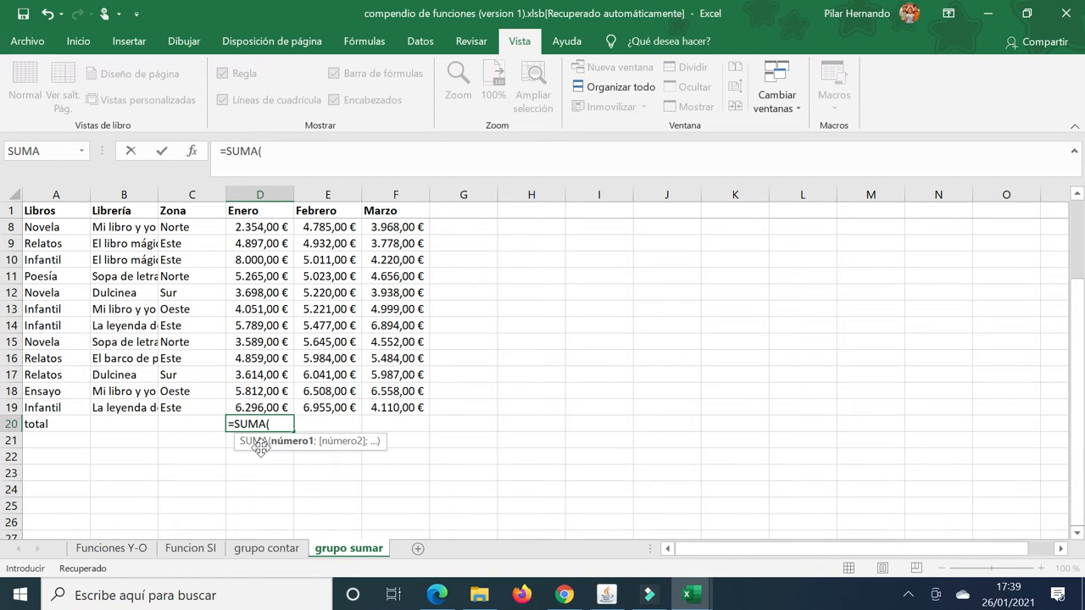
pyautogui.scroll(2, 305, 339)
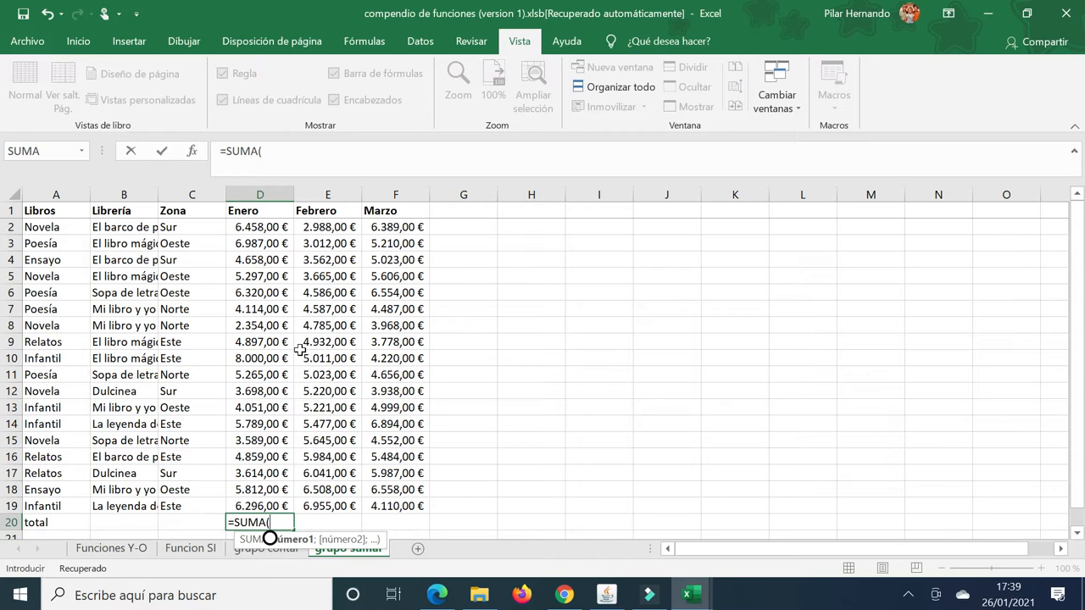
pyautogui.click(255, 226)
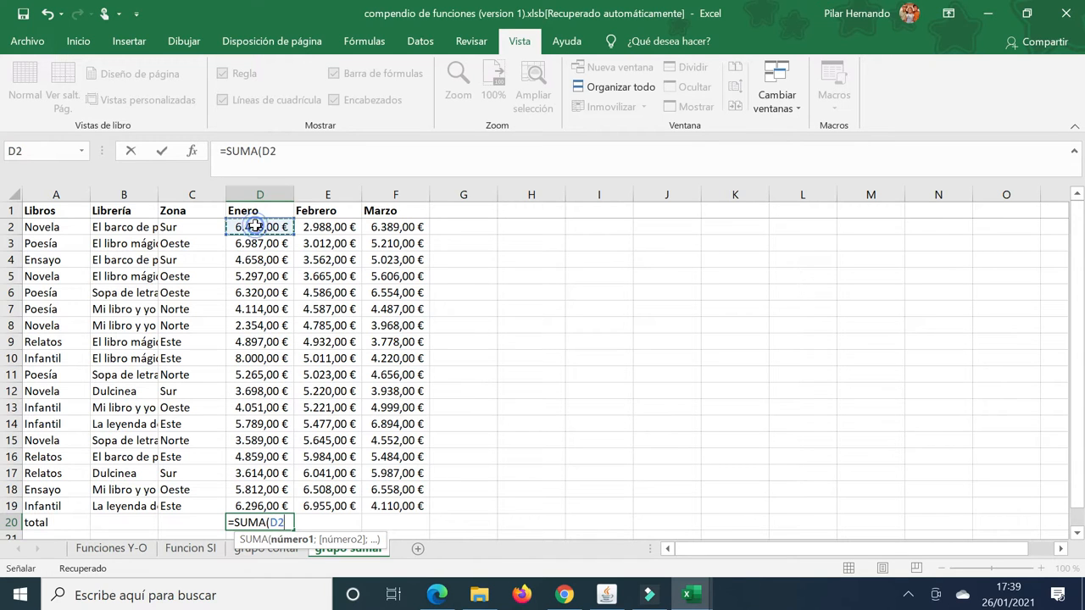
pyautogui.moveTo(255, 230); pyautogui.dragTo(257, 514)
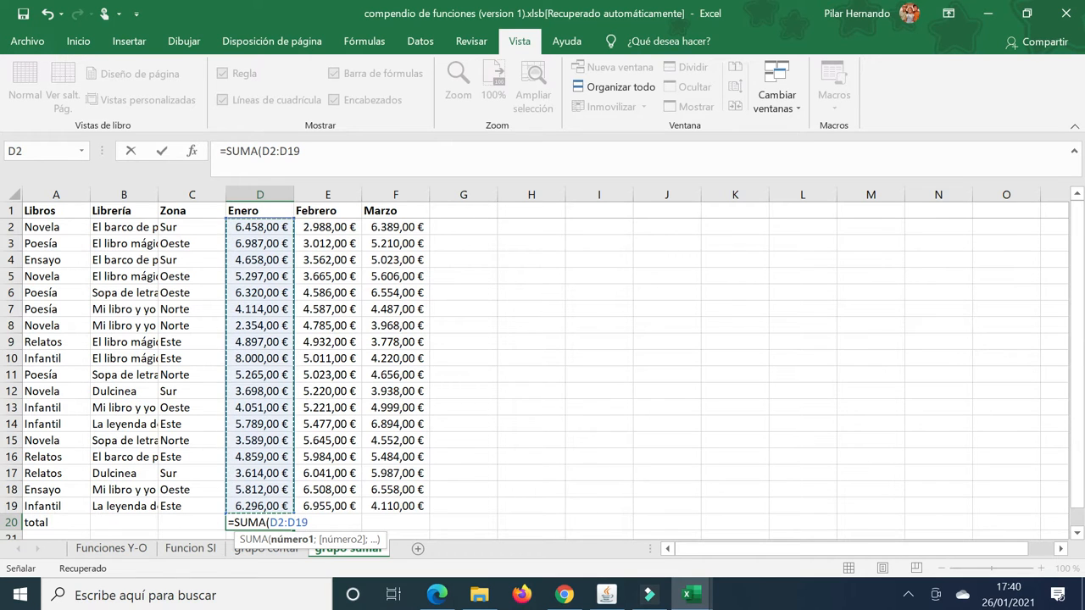
pyautogui.write(')')
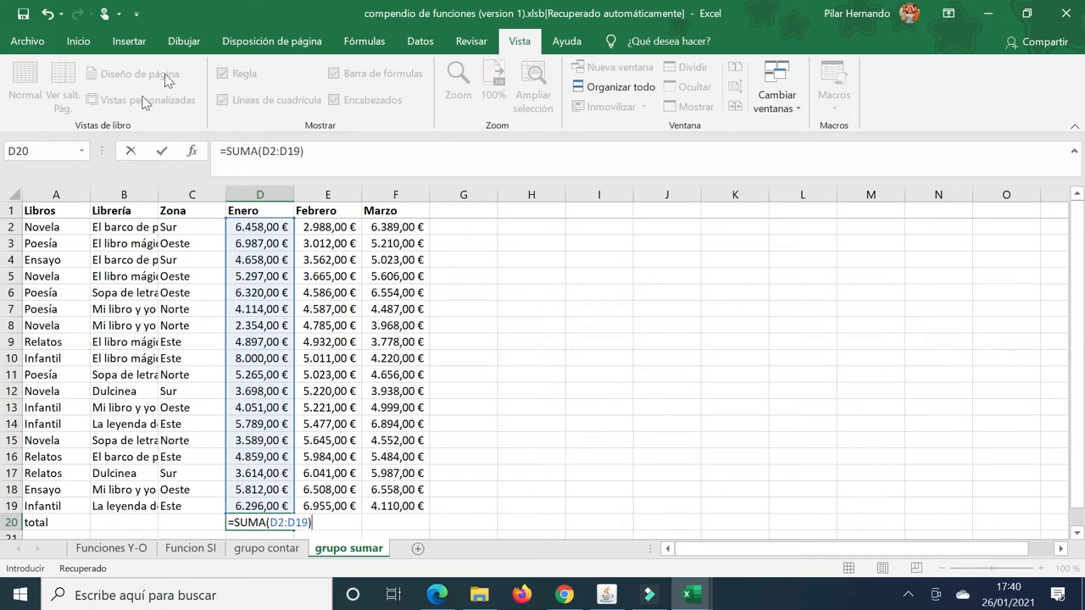
pyautogui.click(164, 152)
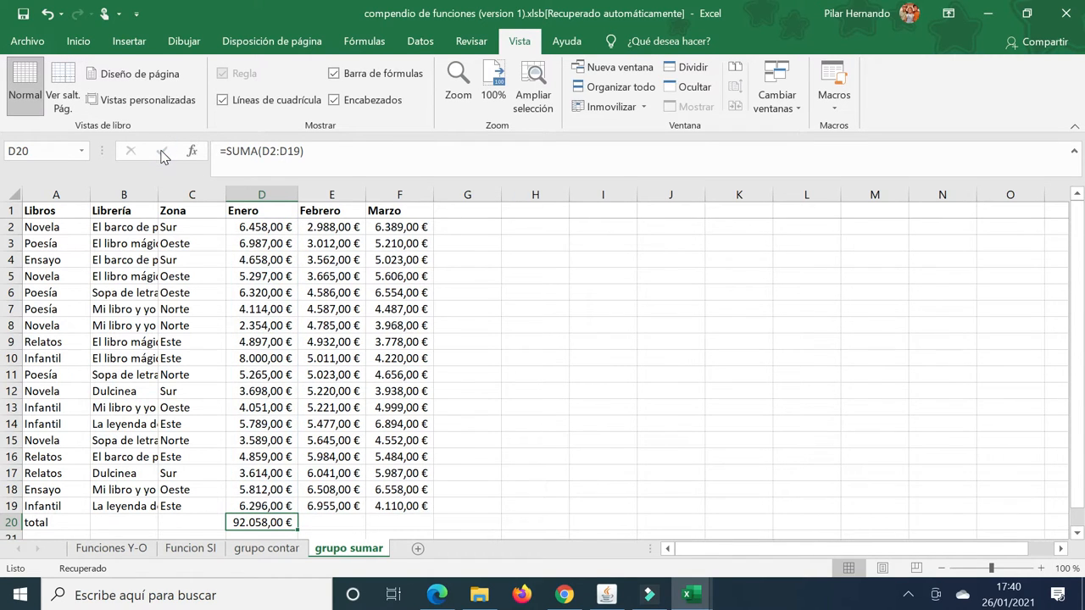
# - Copy the Enero total formula across to E20:F20, and autofit the widths of columns E, F and B
pyautogui.scroll(-1, 164, 155)
pyautogui.moveTo(299, 480); pyautogui.dragTo(419, 480)
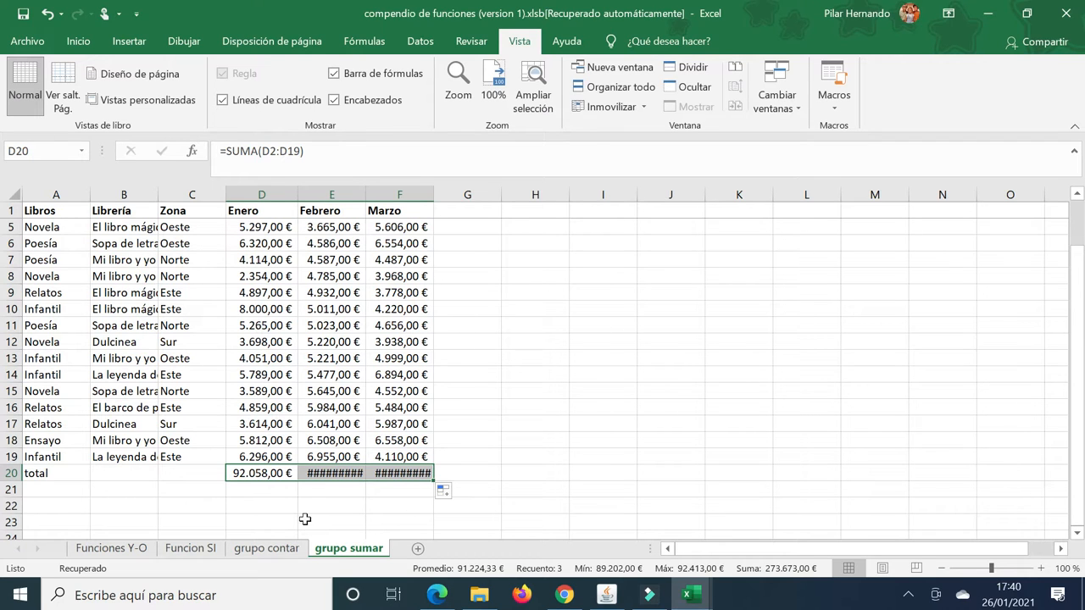
pyautogui.moveTo(325, 475)
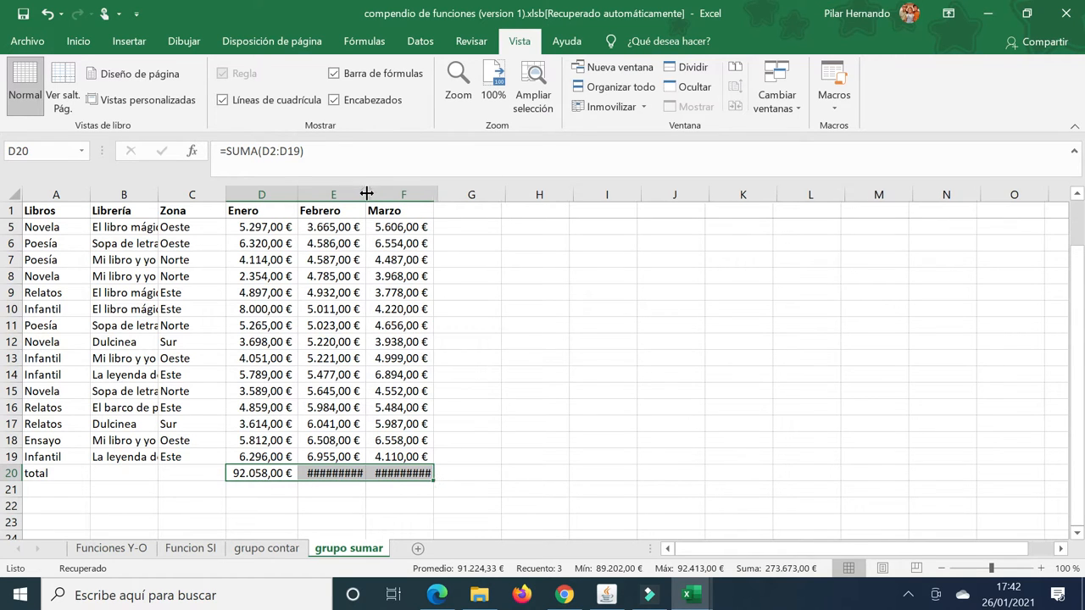
pyautogui.doubleClick(365, 193)
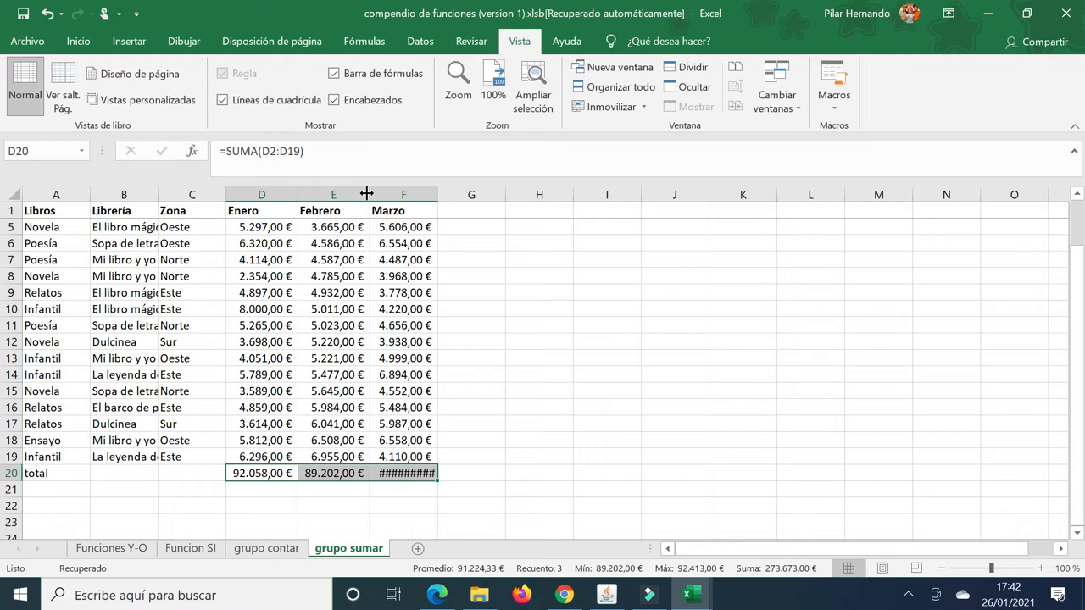
pyautogui.doubleClick(437, 193)
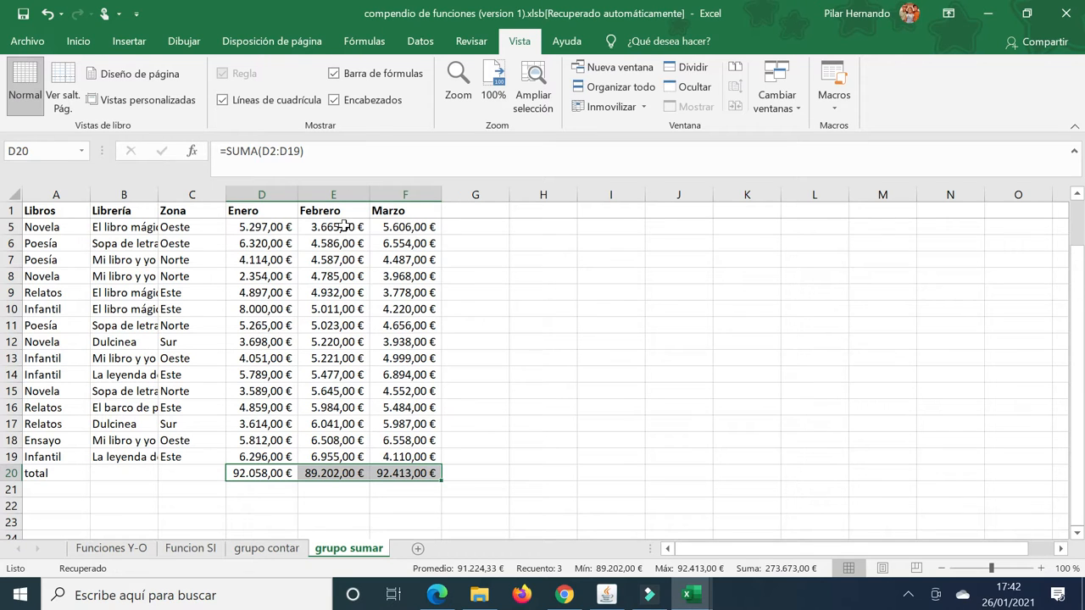
pyautogui.doubleClick(155, 194)
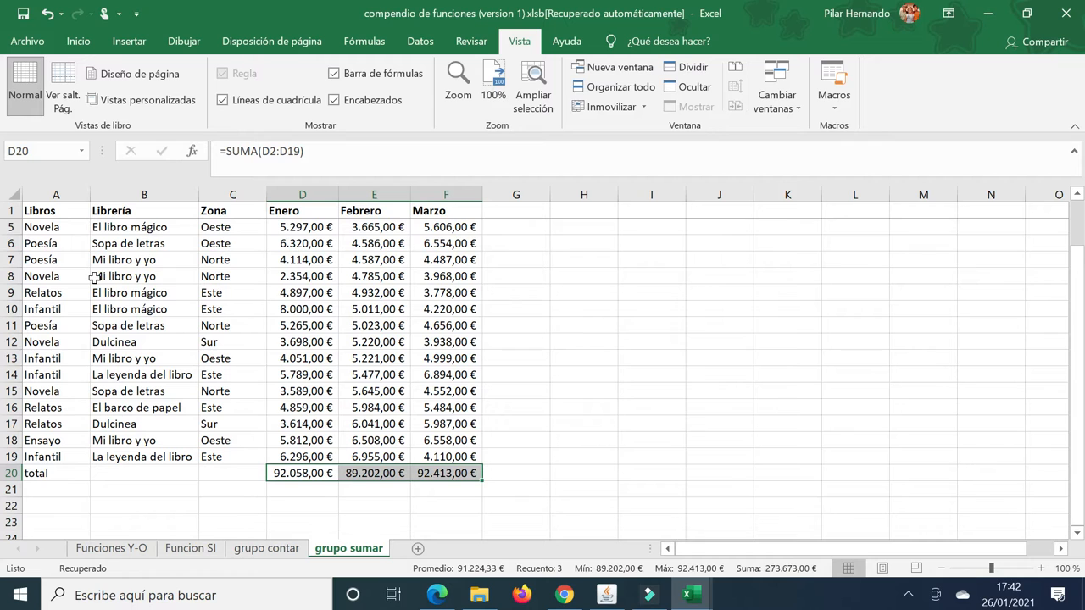
# - Enter the label "total Sur Enero" in cell A21 and autofit the width of column A
pyautogui.click(76, 489)
pyautogui.write('tota')
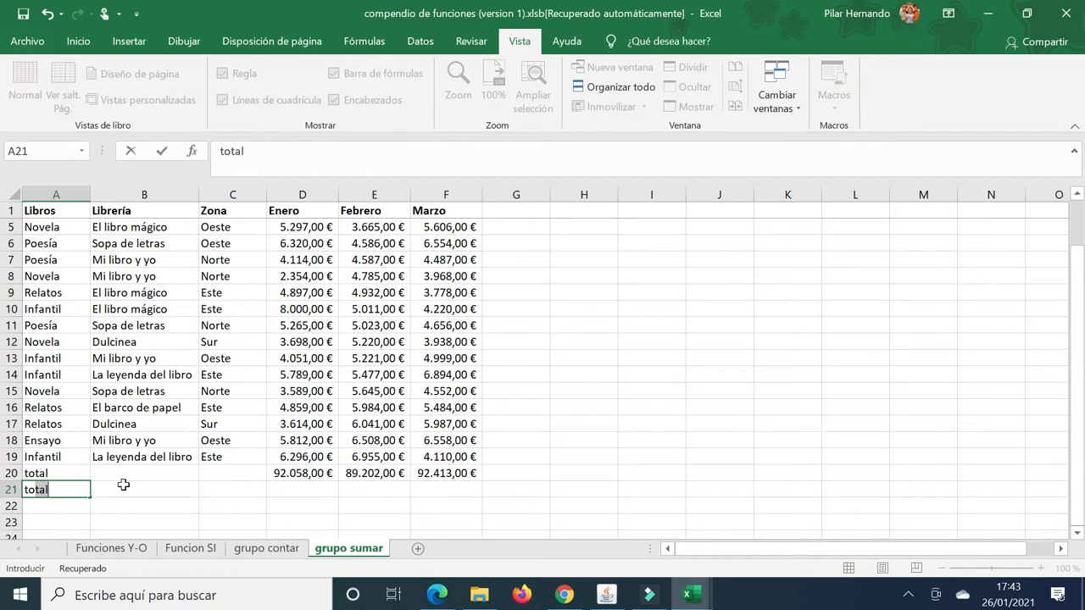
pyautogui.write('l Sur Enerro')
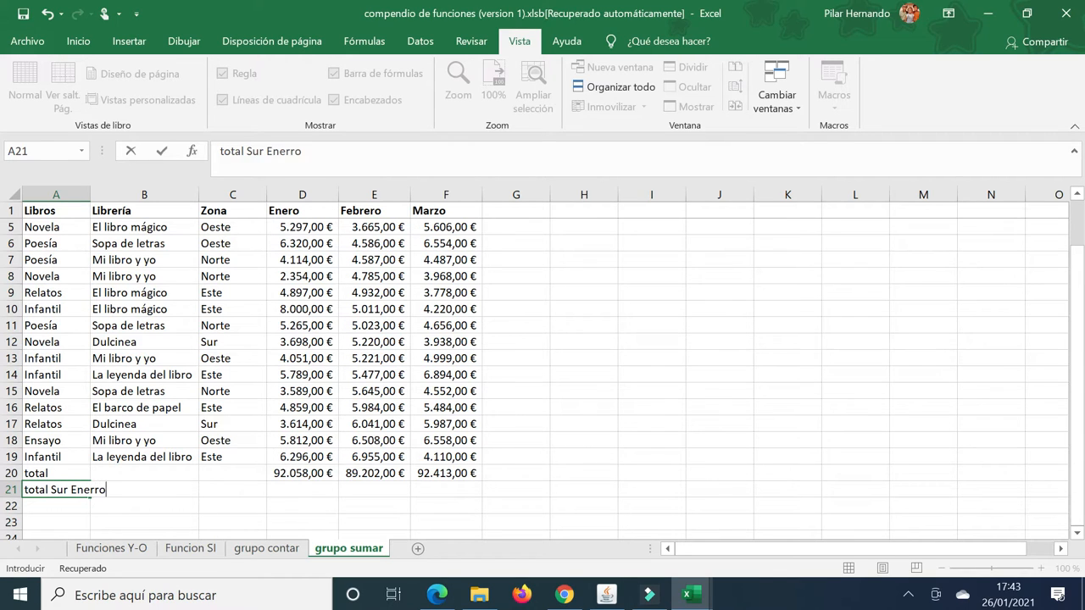
pyautogui.press('BackSpace')
pyautogui.press('BackSpace')
pyautogui.write('0')
pyautogui.press('BackSpace')
pyautogui.write('o')
pyautogui.click(162, 151)
pyautogui.doubleClick(89, 195)
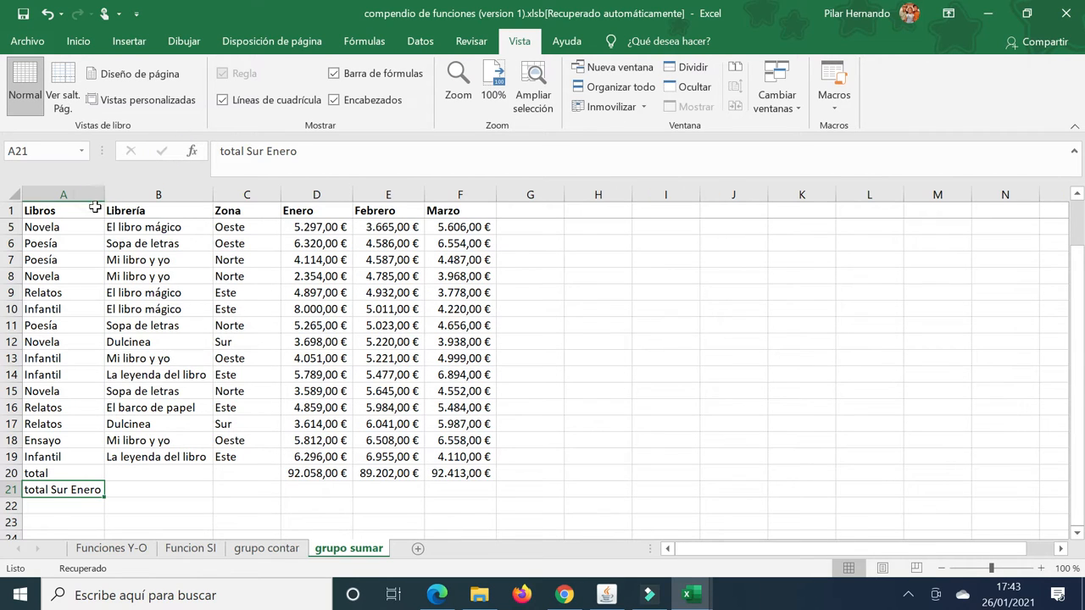
# - Start a SUMAR.SI formula in cell B21 beside the "total Sur Enero" label and open its function arguments
pyautogui.click(169, 490)
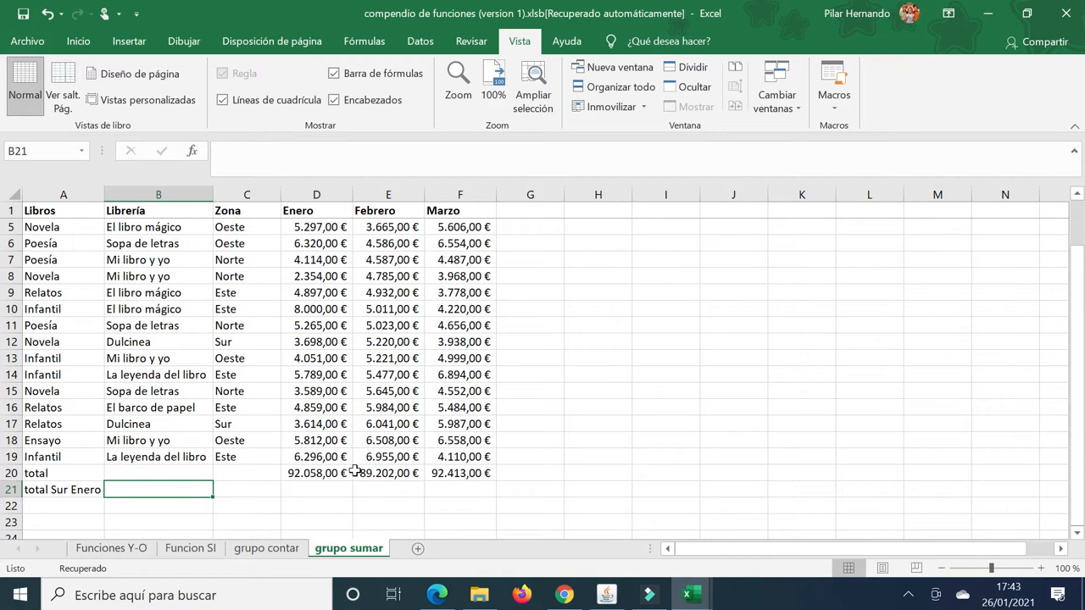
pyautogui.write('=')
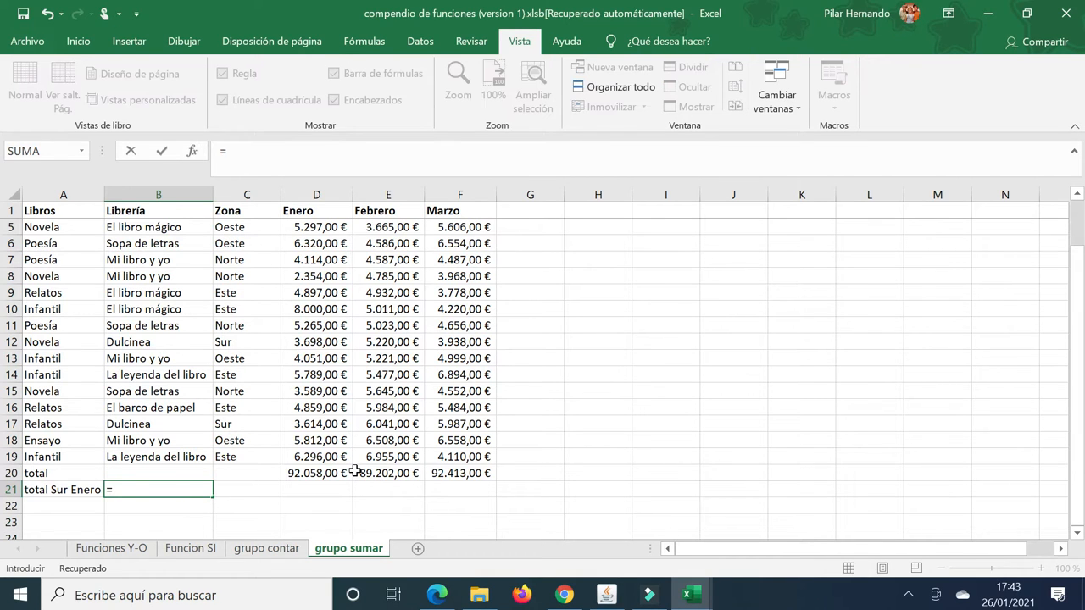
pyautogui.write('suma')
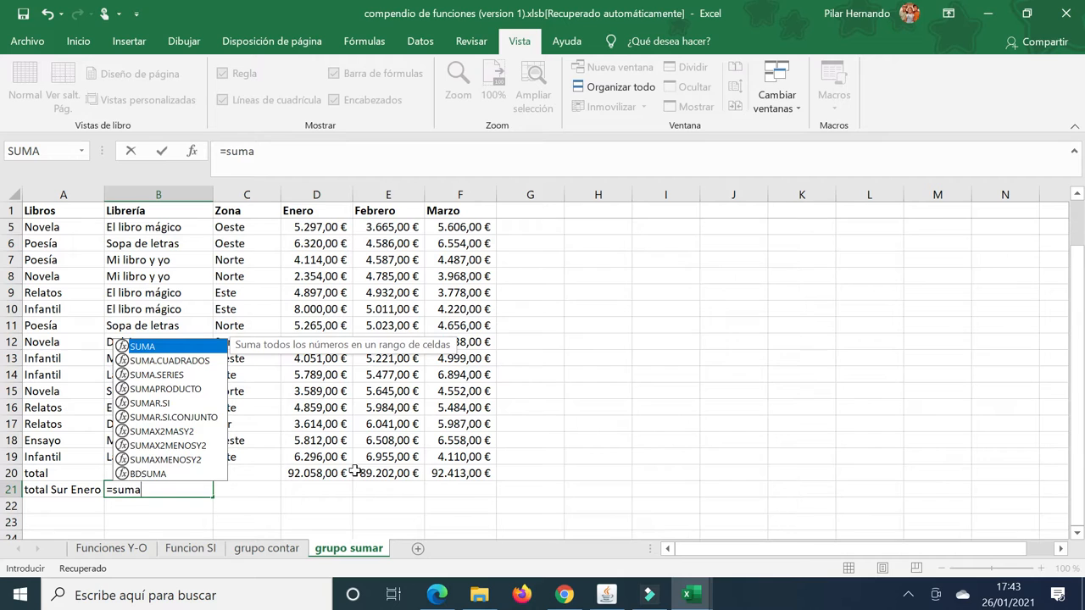
pyautogui.write('r')
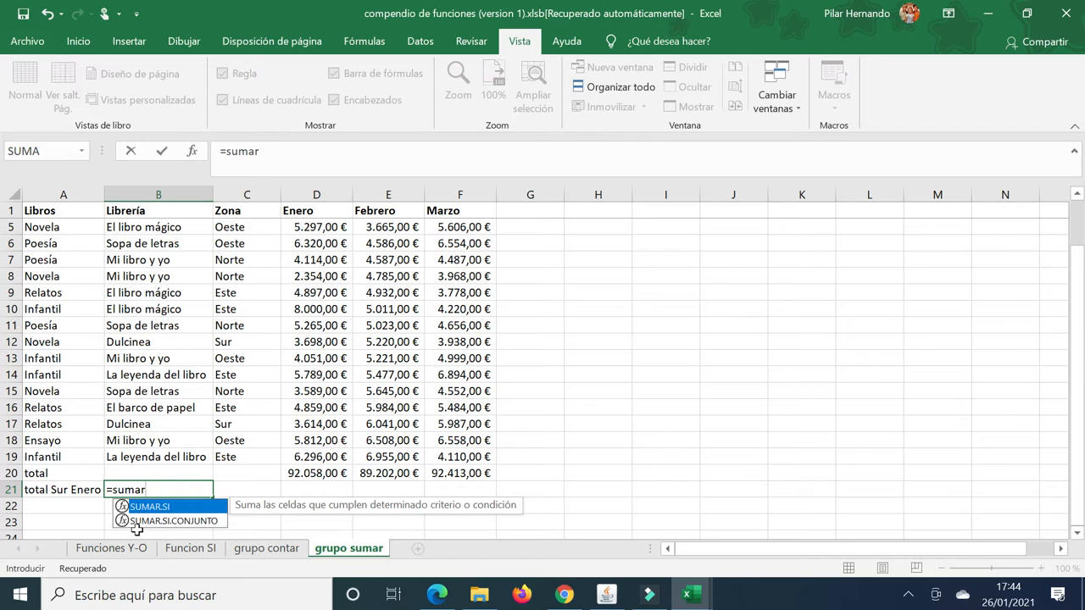
pyautogui.doubleClick(160, 508)
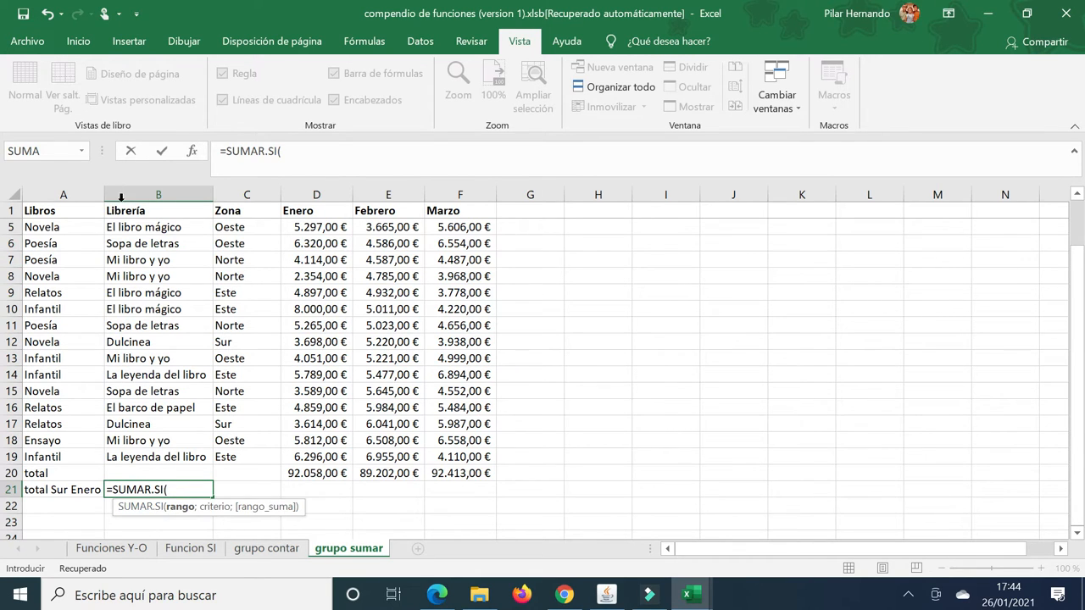
pyautogui.click(193, 153)
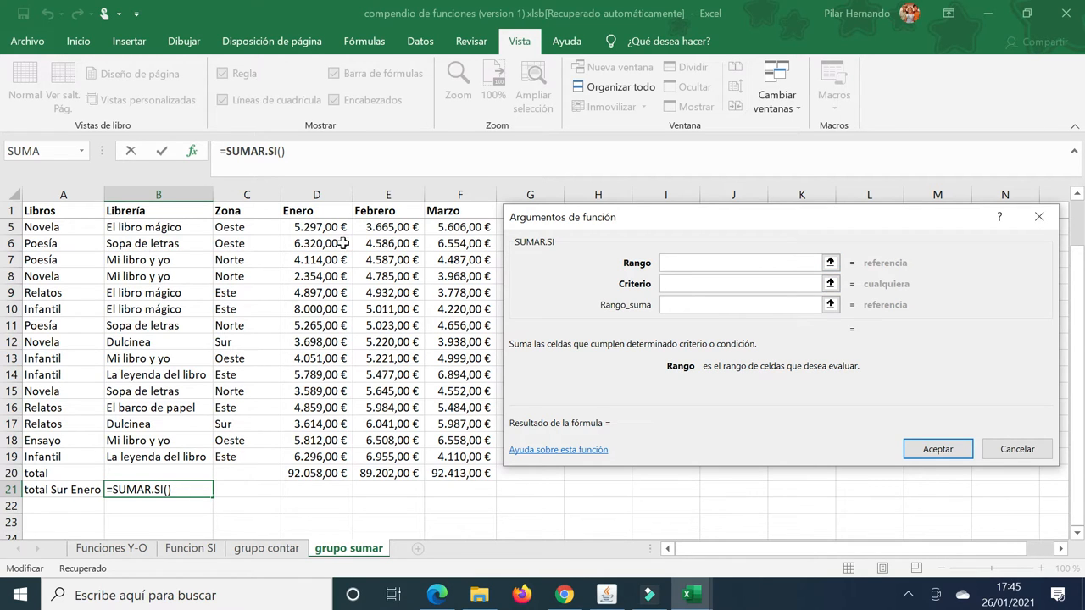
# - Complete the SUMAR.SI arguments with Rango C5:C19, Criterio "sur" and Rango_suma D5:D19, and accept the formula
pyautogui.moveTo(237, 227); pyautogui.dragTo(236, 456)
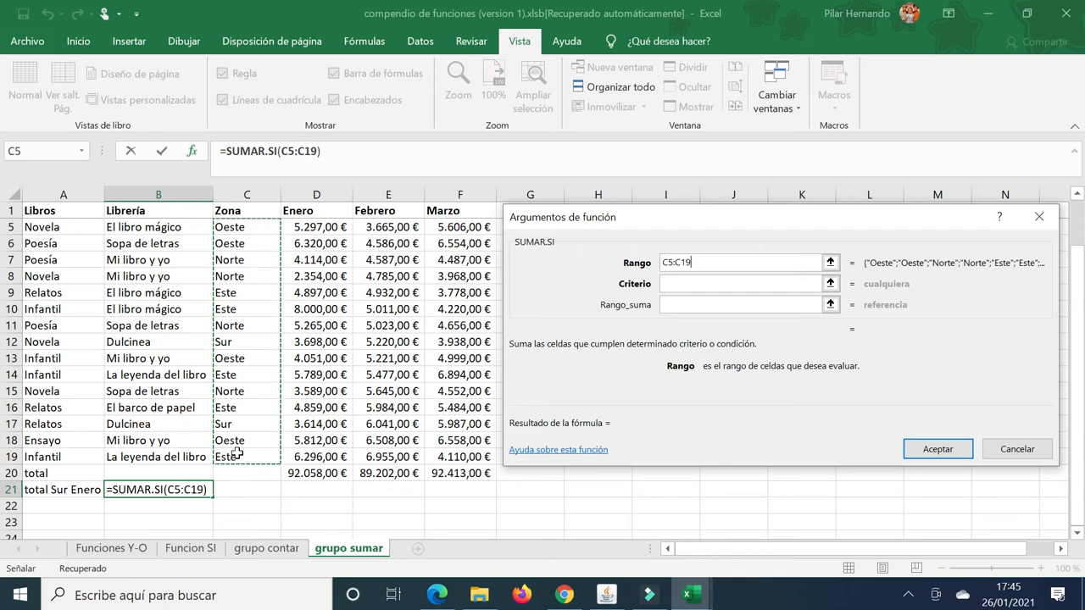
pyautogui.click(687, 282)
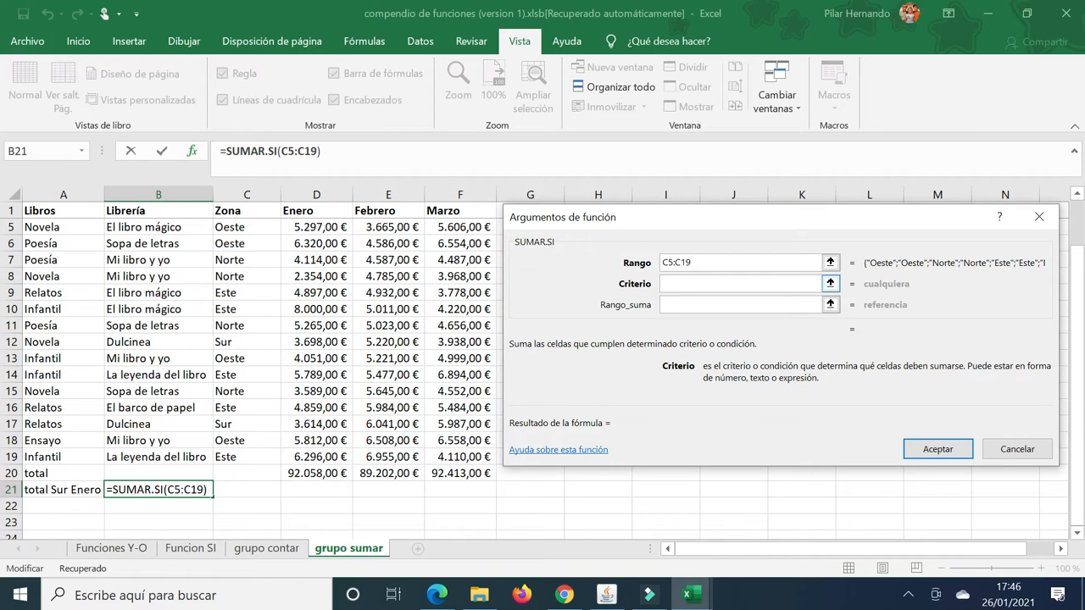
pyautogui.write('"sur"')
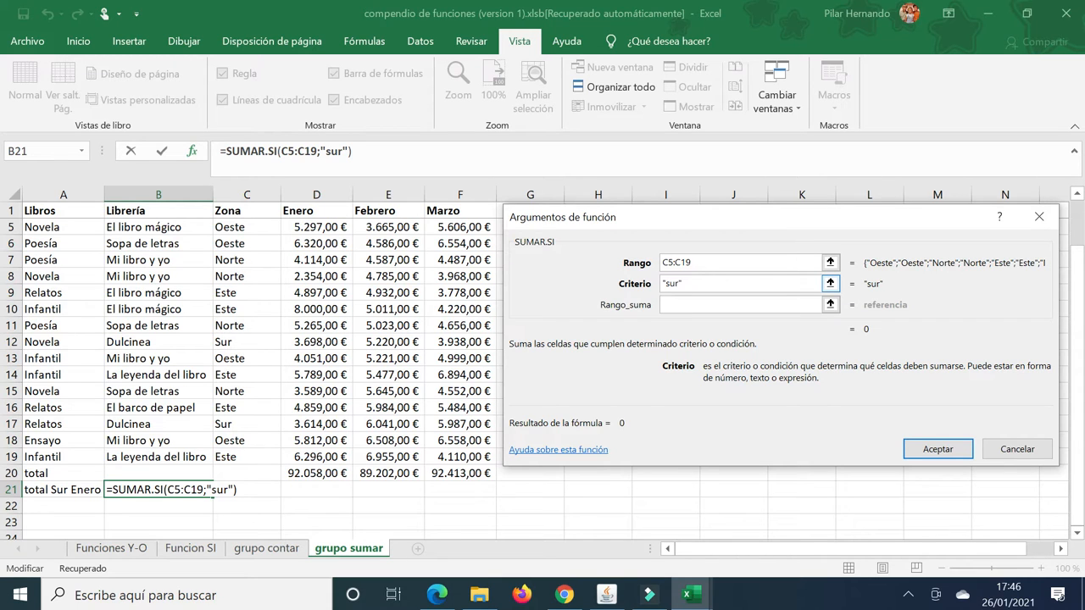
pyautogui.press('Tab')
pyautogui.click(688, 304)
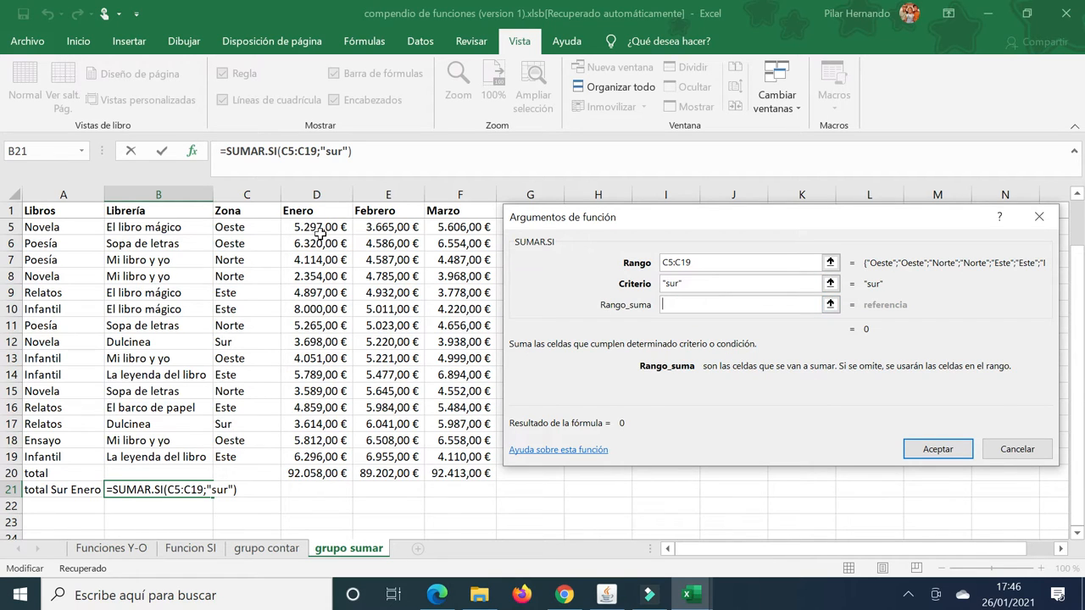
pyautogui.moveTo(318, 229); pyautogui.dragTo(310, 454)
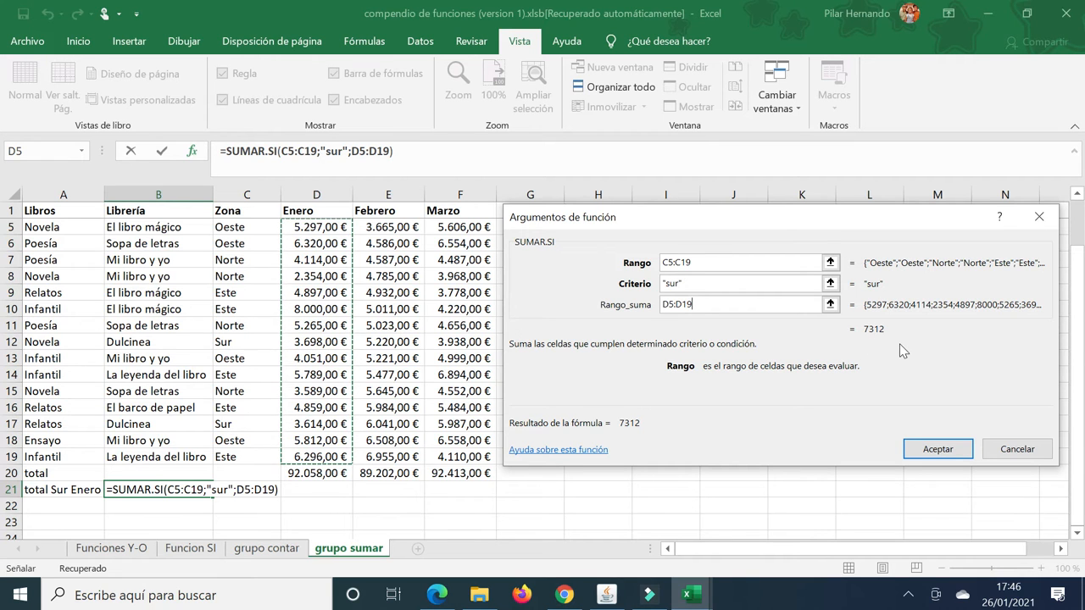
pyautogui.click(956, 451)
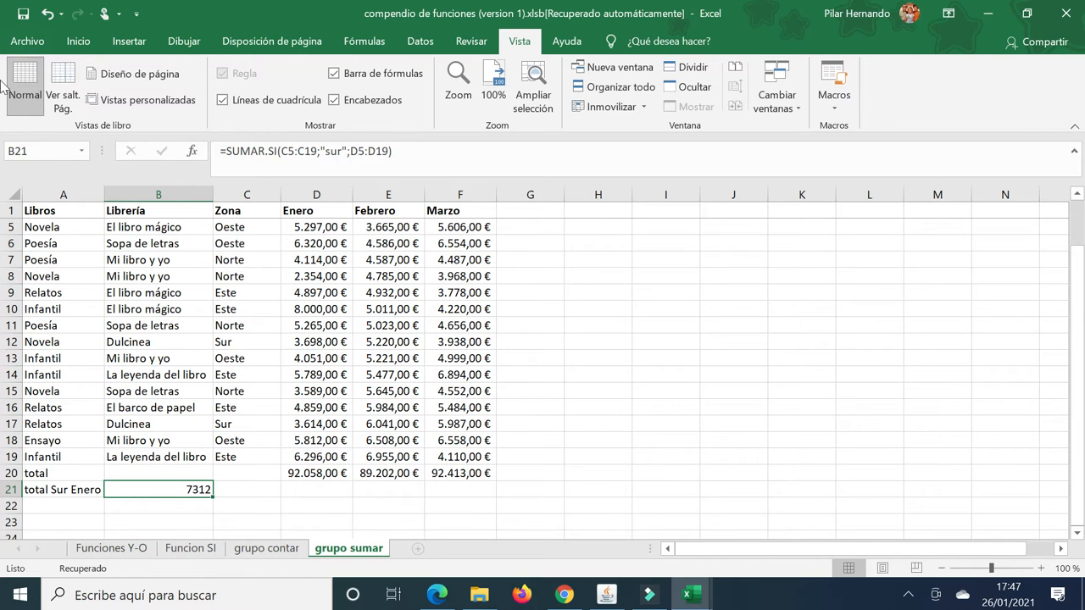
# - Apply the euro accounting number format (Contabilidad) to the Sur Enero total in cell B21
pyautogui.click(78, 42)
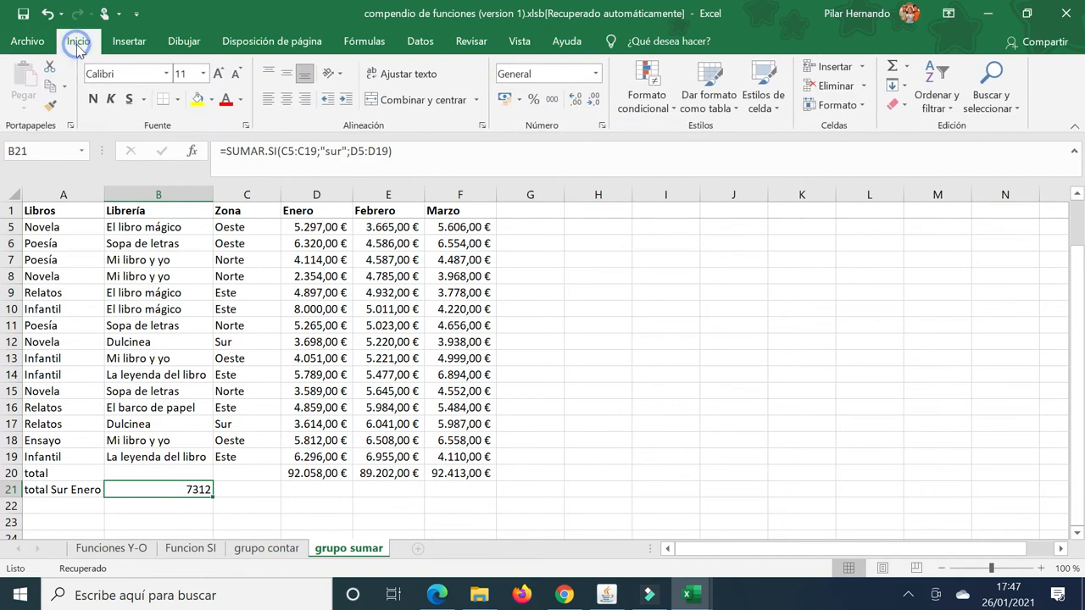
pyautogui.click(506, 98)
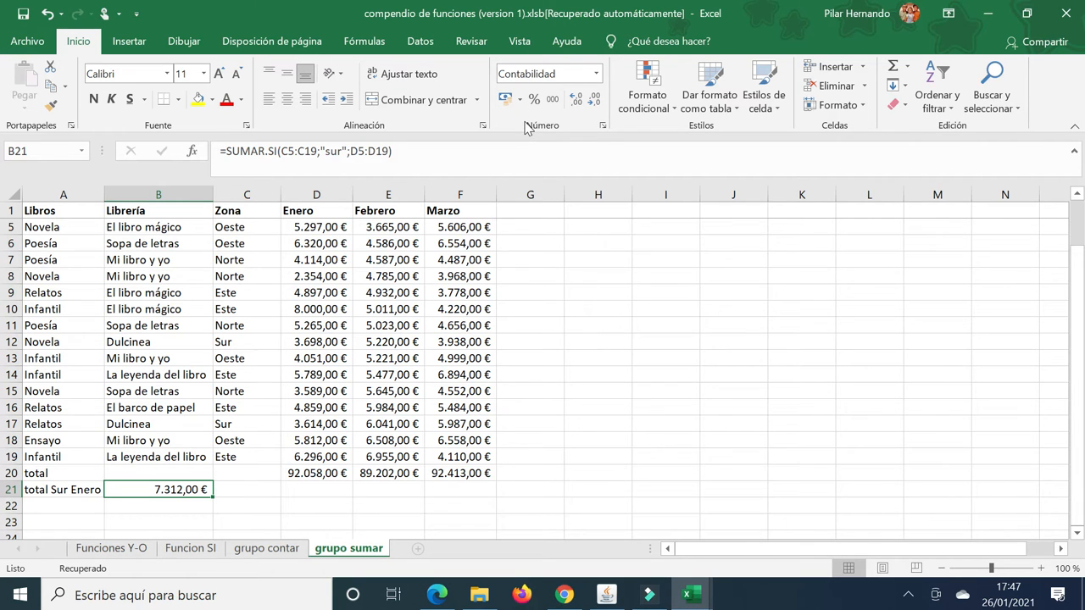
pyautogui.scroll(-2, 522, 305)
pyautogui.scroll(2, 522, 305)
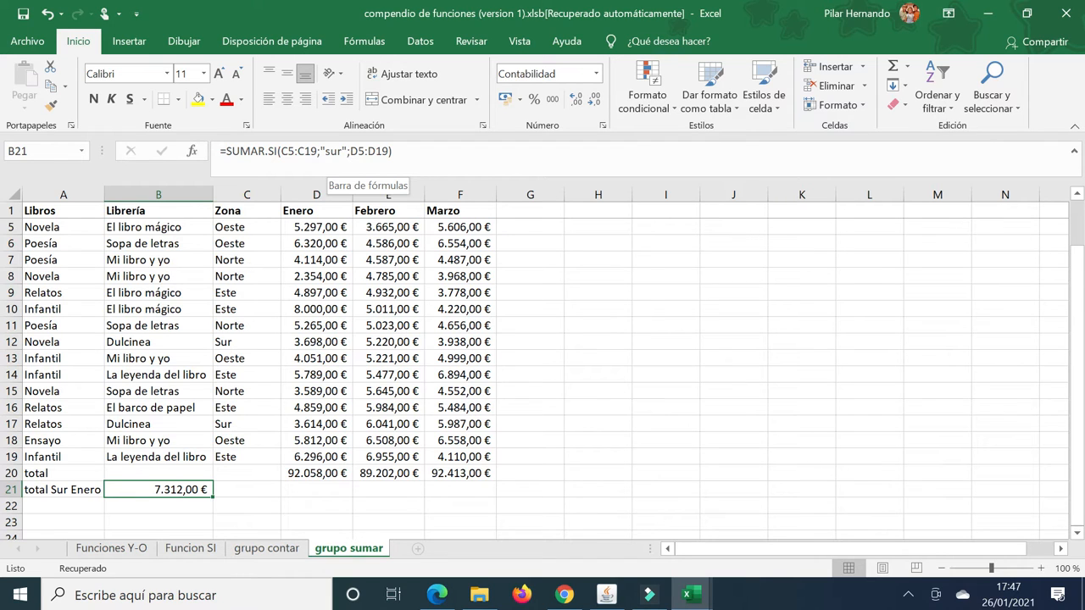
# - Enter the label "total Enero por zona" in cell A22
pyautogui.click(68, 507)
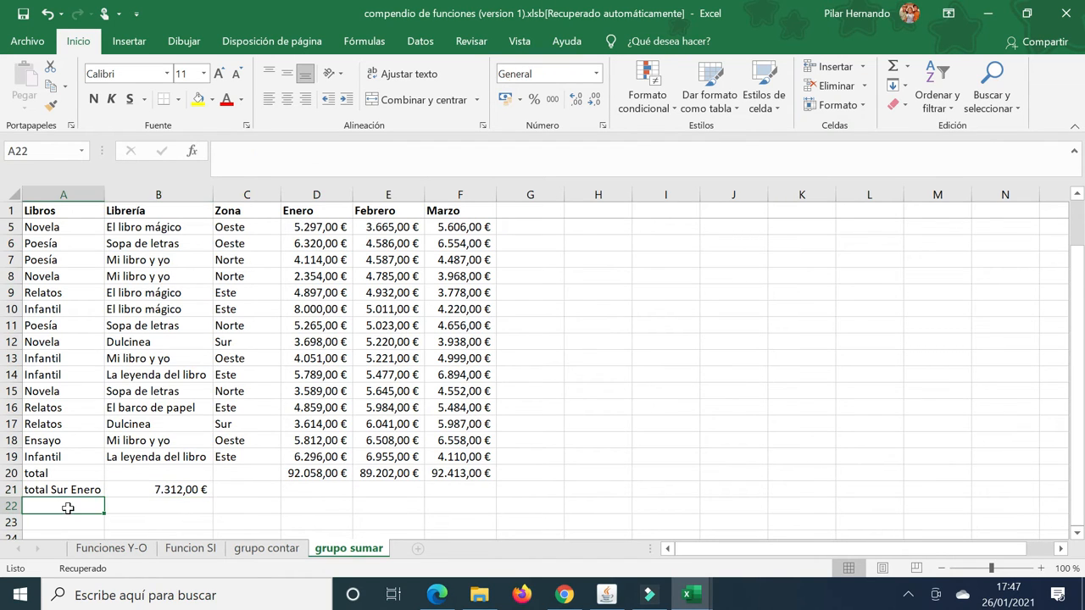
pyautogui.write('tot')
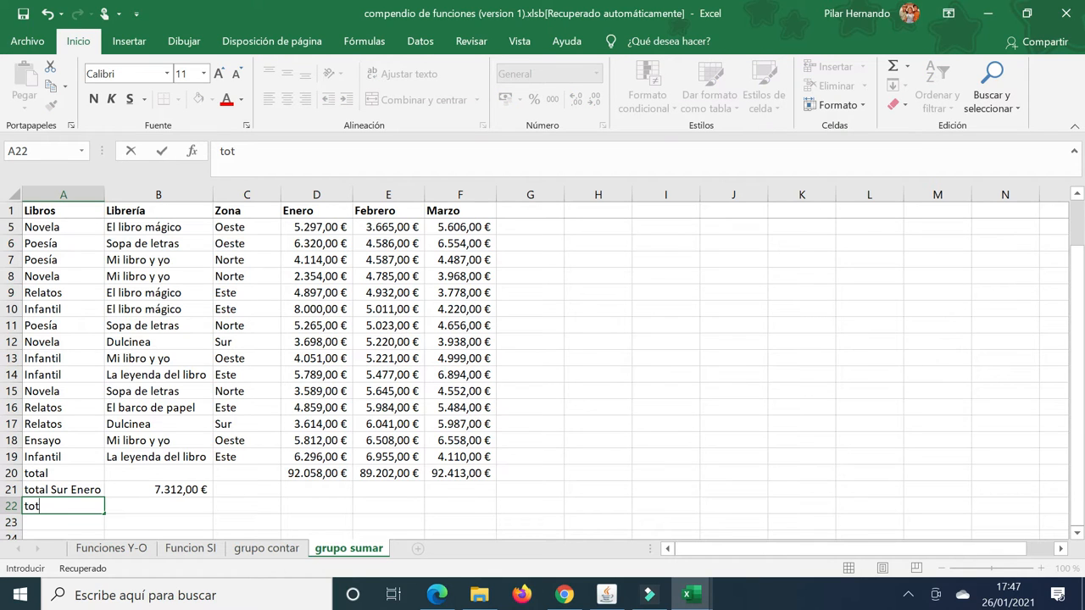
pyautogui.write('al ')
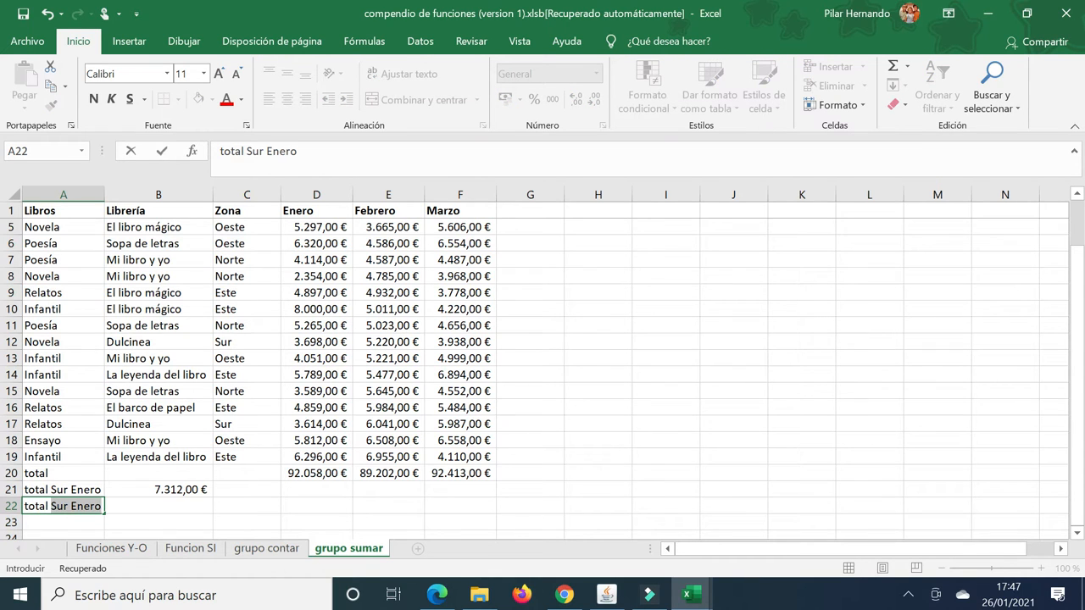
pyautogui.write('En')
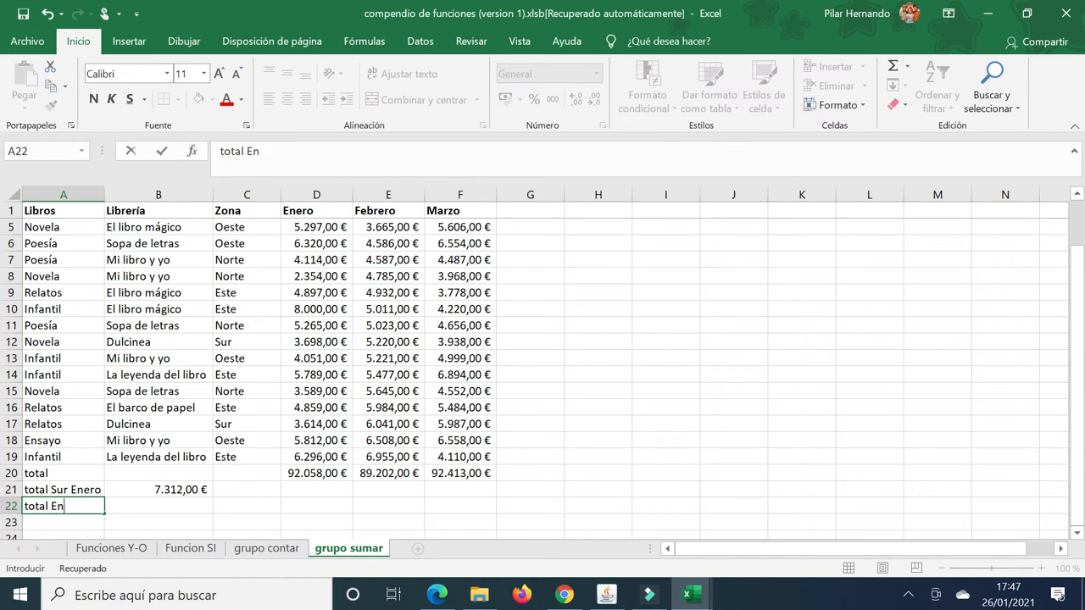
pyautogui.write('ero por zona')
pyautogui.press('Return')
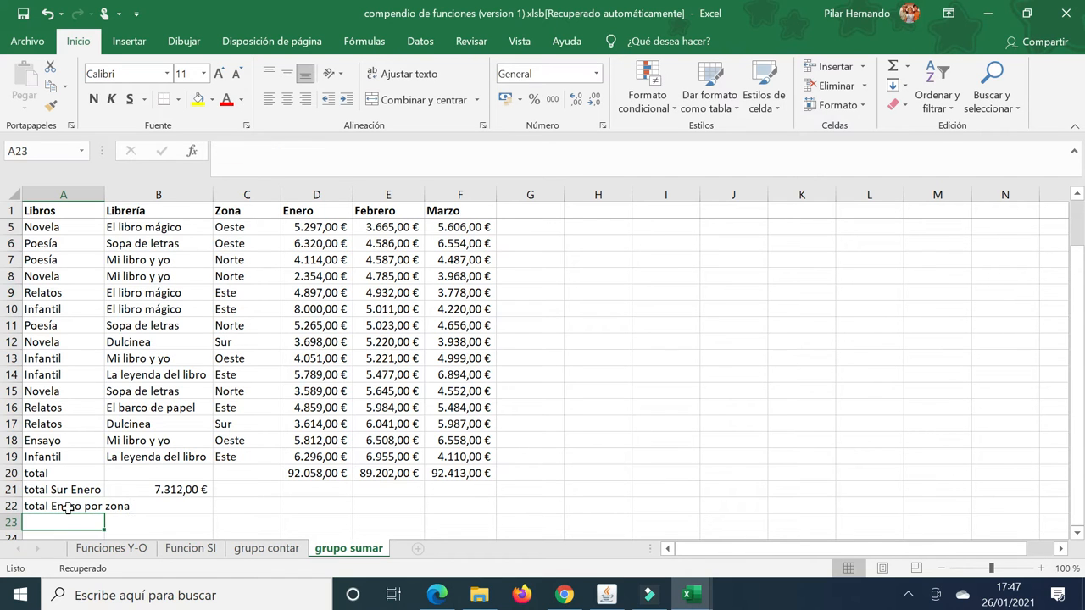
# - Wrap the text of the "total Enero por zona" label in cell A22
pyautogui.click(78, 506)
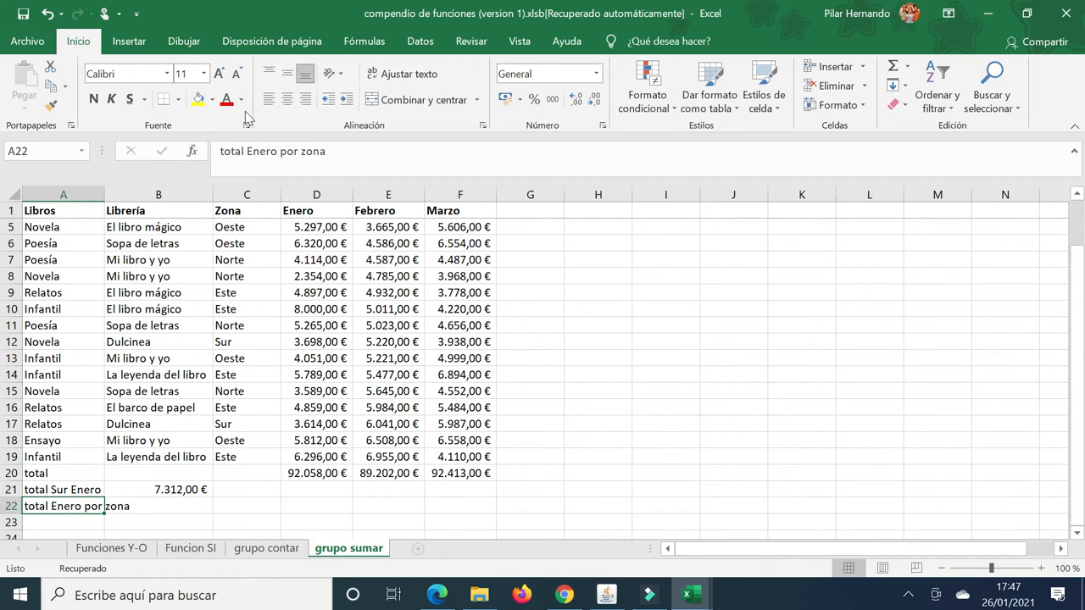
pyautogui.click(395, 77)
pyautogui.scroll(-2, 345, 227)
pyautogui.scroll(-2, 169, 457)
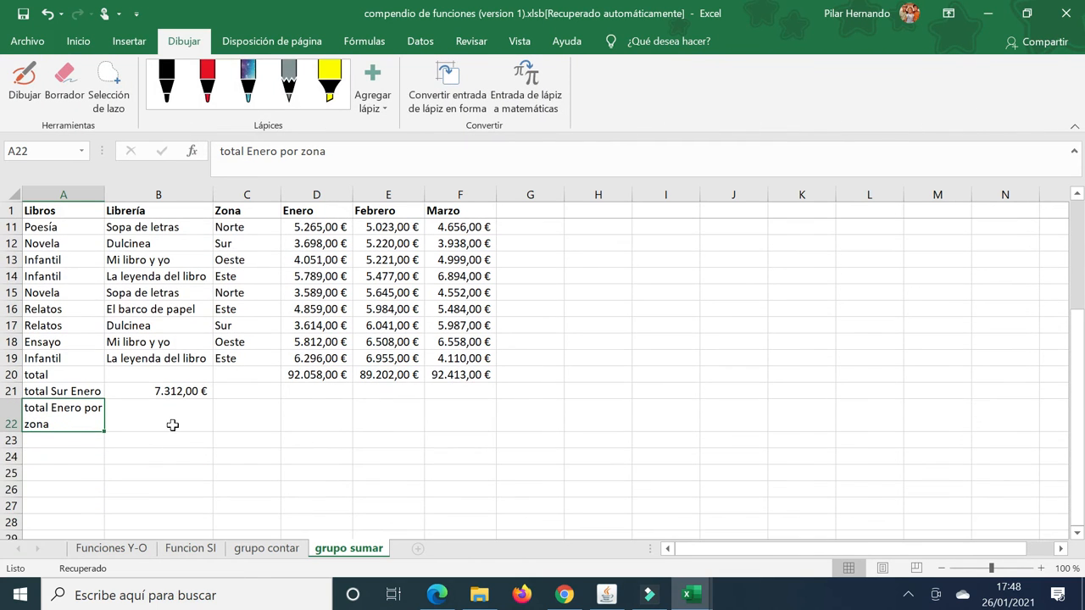
# - Enter "Introducir zona" in cell B22, and collapse the formula bar to a single line
pyautogui.click(174, 420)
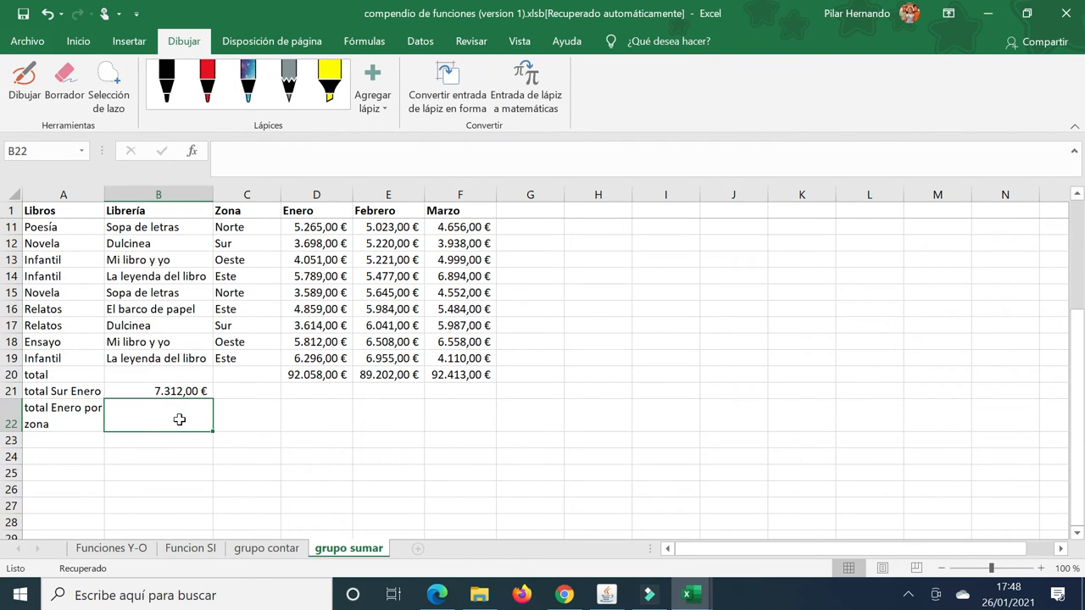
pyautogui.write('Intr')
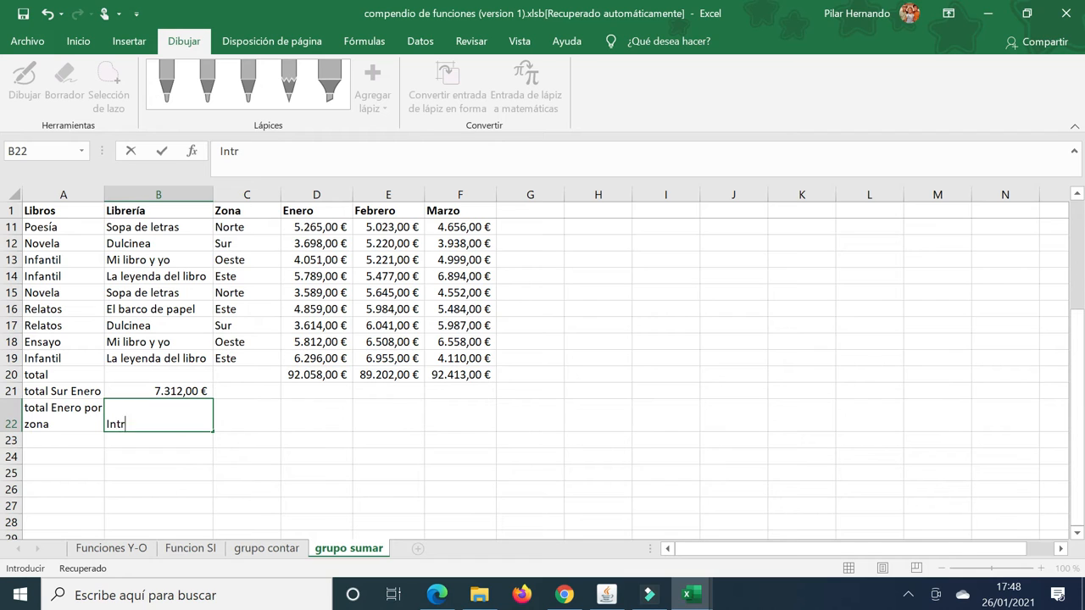
pyautogui.write('oducir zona')
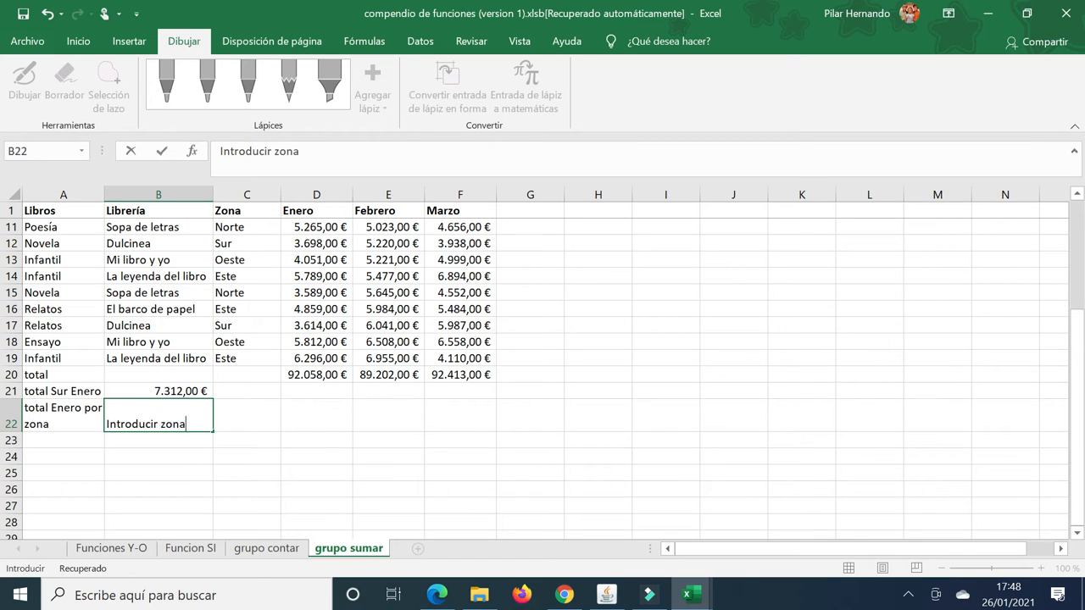
pyautogui.press('Return')
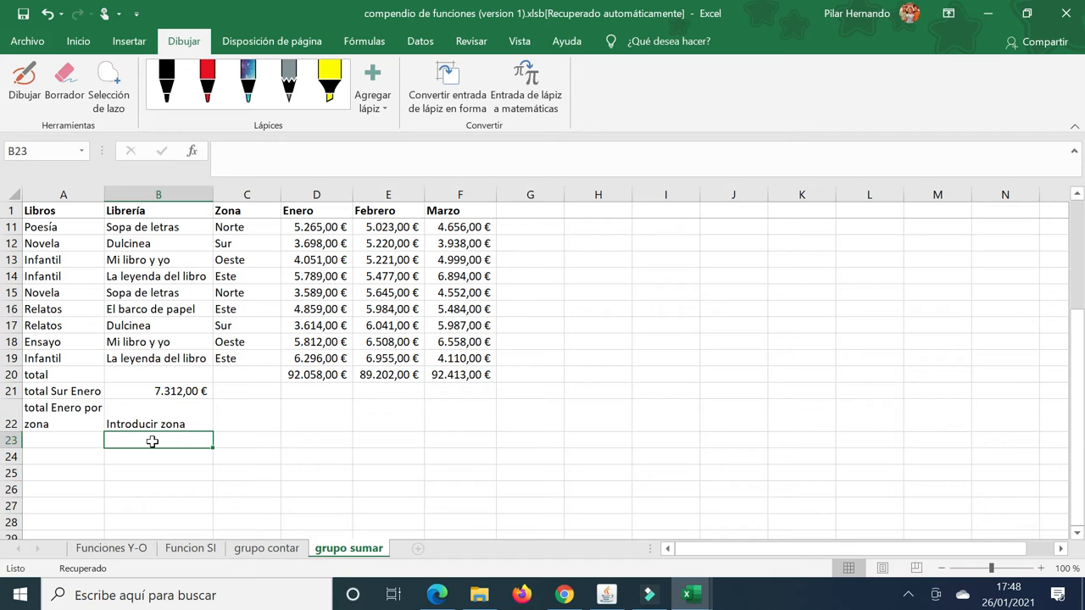
pyautogui.click(148, 394)
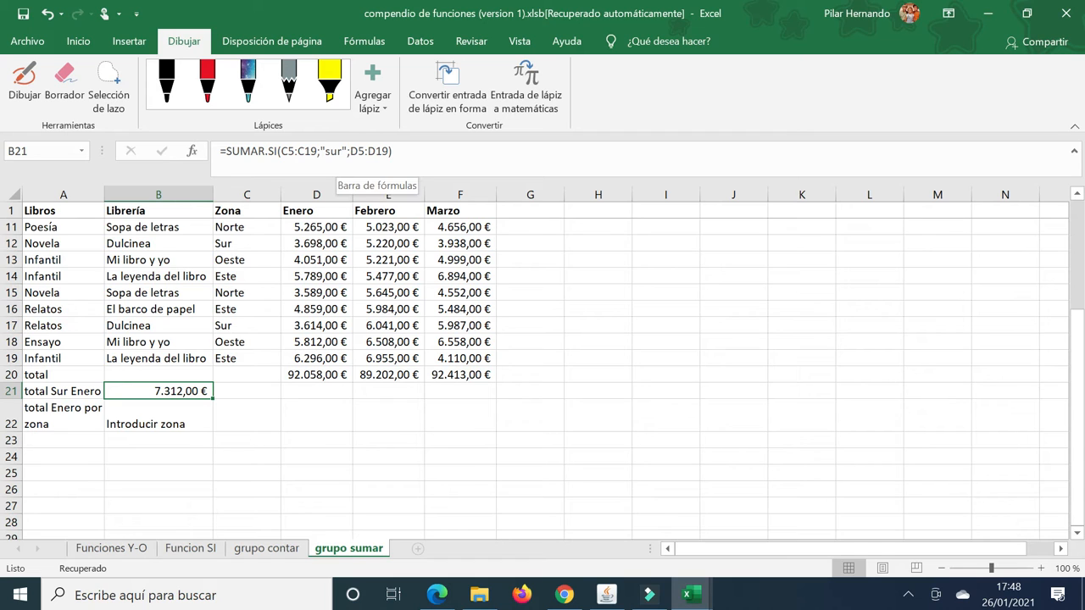
pyautogui.doubleClick(959, 168)
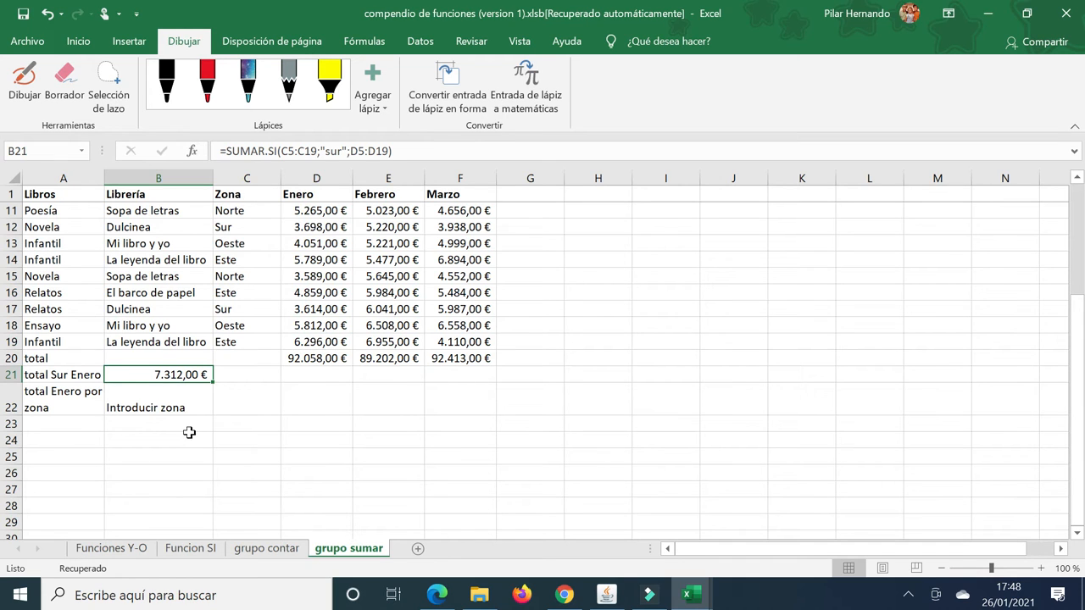
# - Start a SUMAR.SI formula in cell A23 with the Zona cells C2:C19 as the criteria range
pyautogui.click(74, 428)
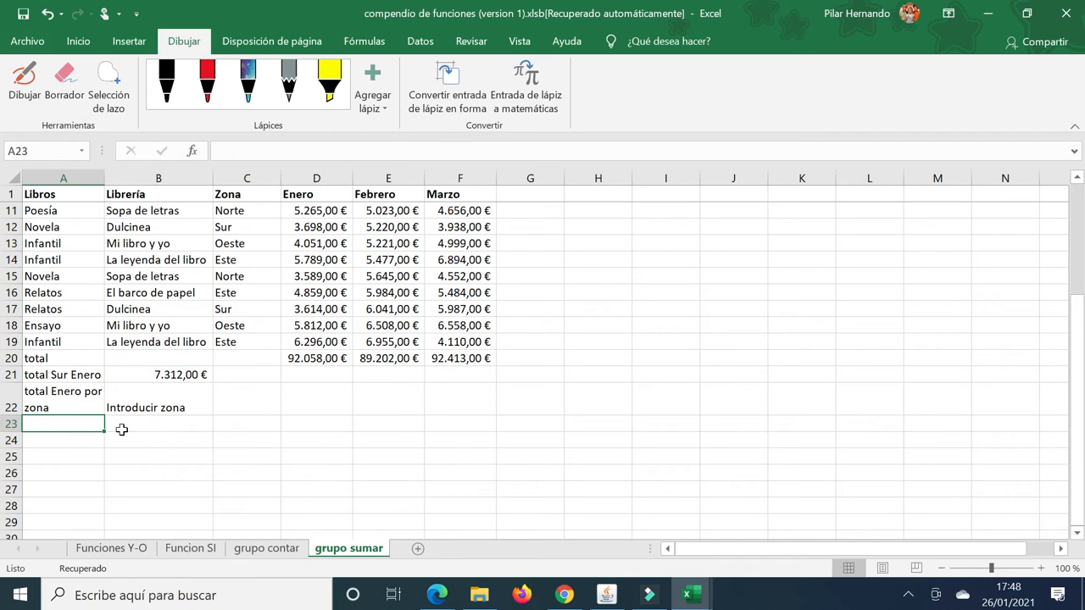
pyautogui.write('=')
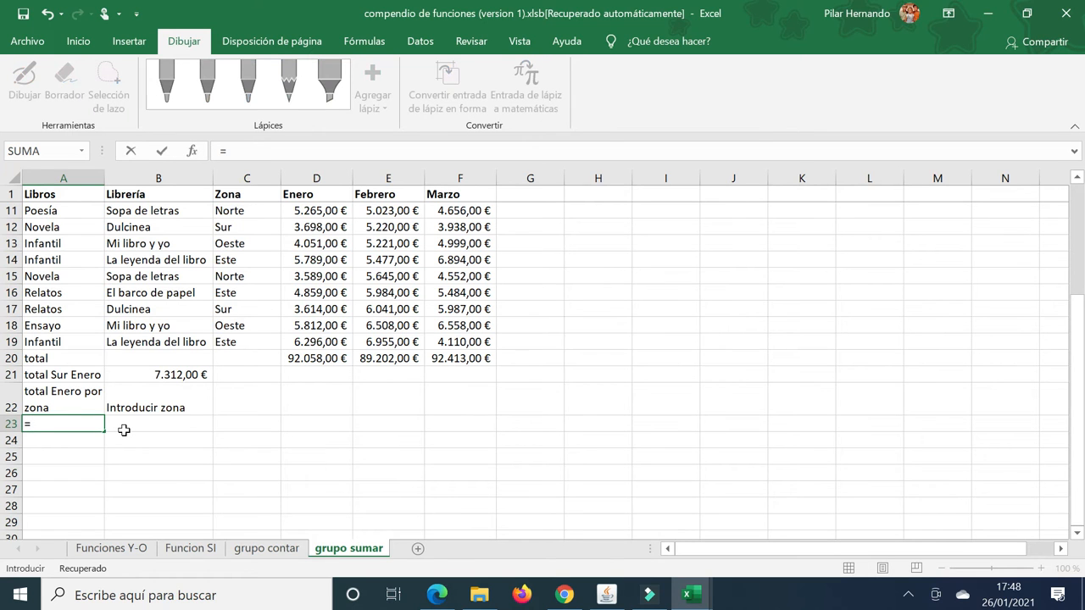
pyautogui.write('sumar')
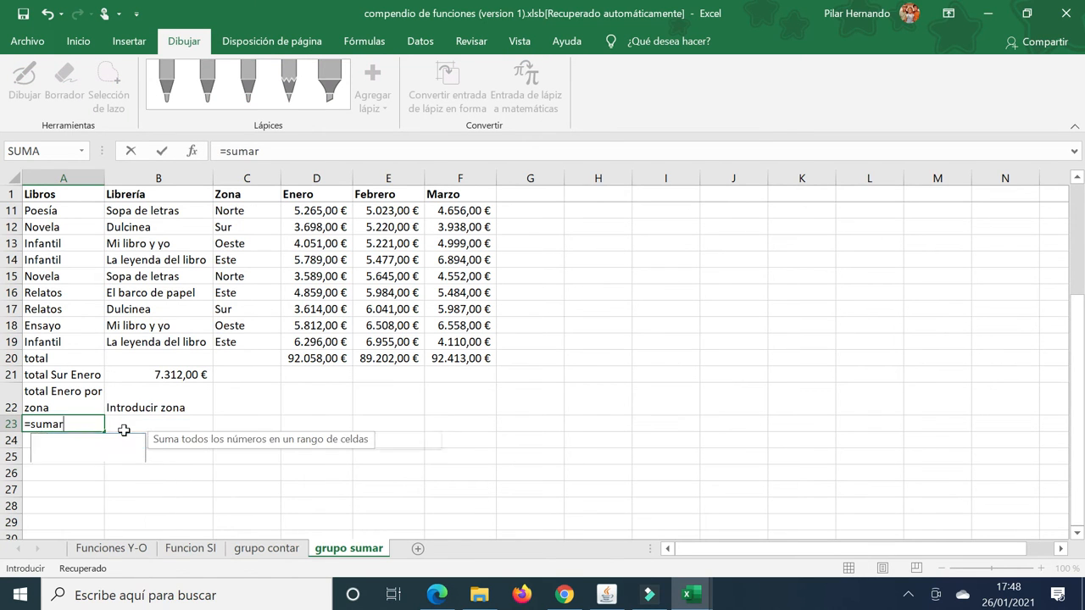
pyautogui.doubleClick(97, 442)
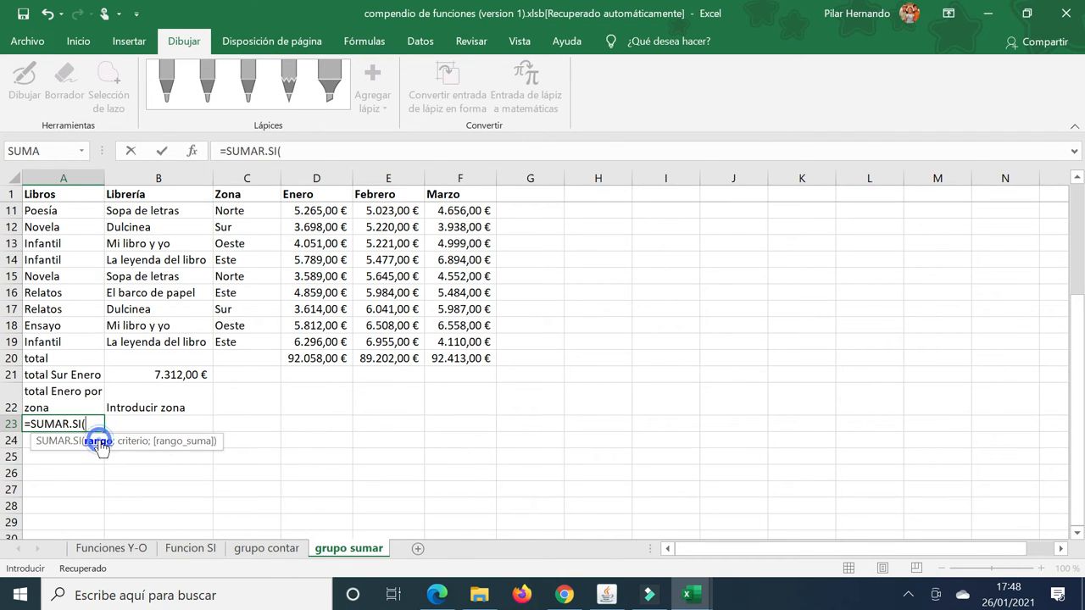
pyautogui.scroll(3, 215, 310)
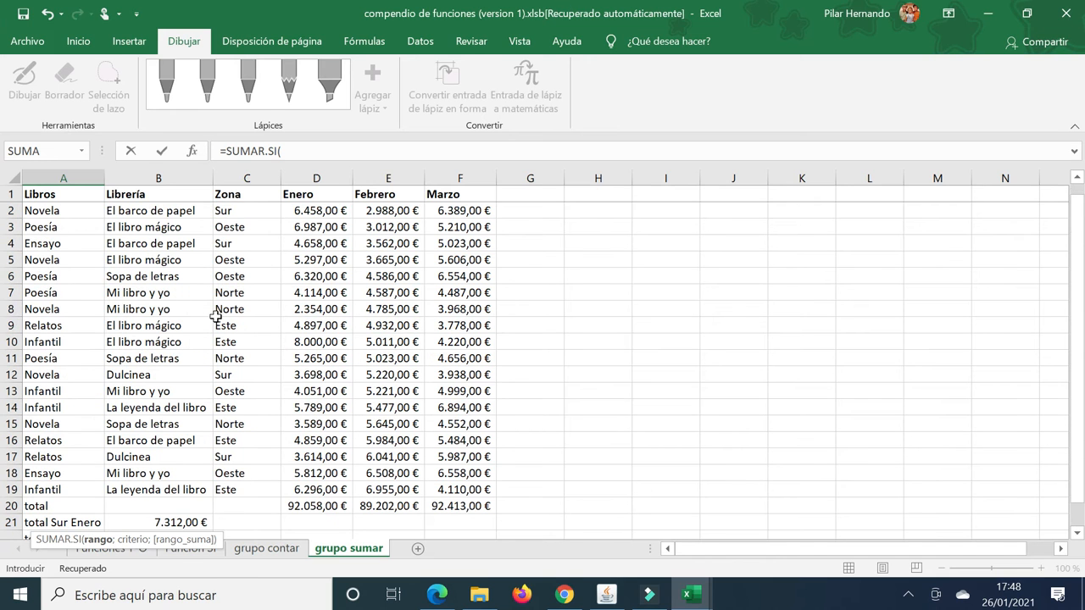
pyautogui.moveTo(250, 213); pyautogui.dragTo(236, 491)
pyautogui.scroll(-3, 249, 450)
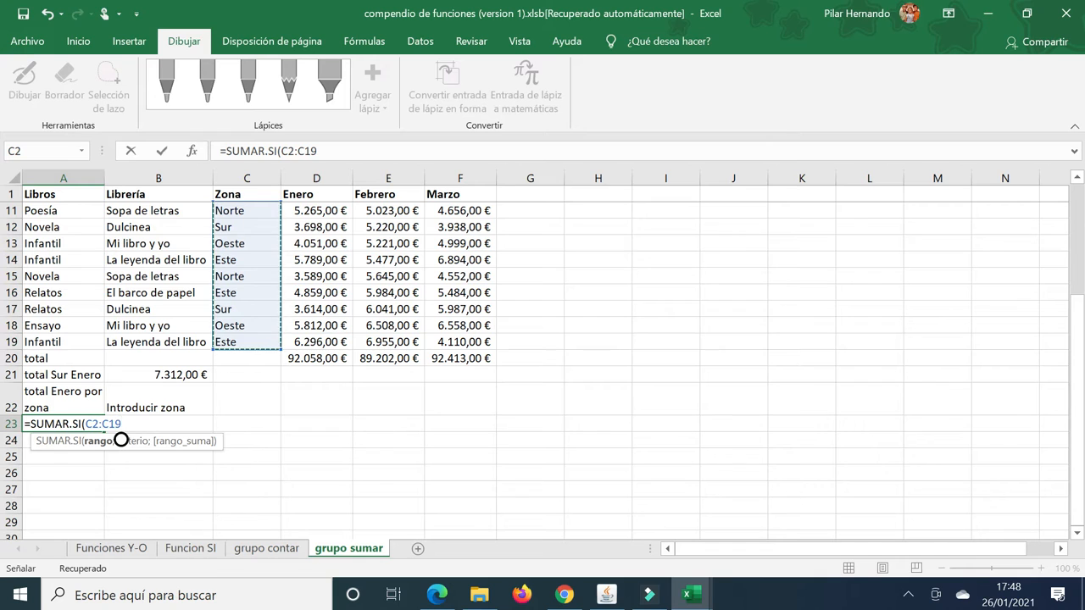
pyautogui.write(';')
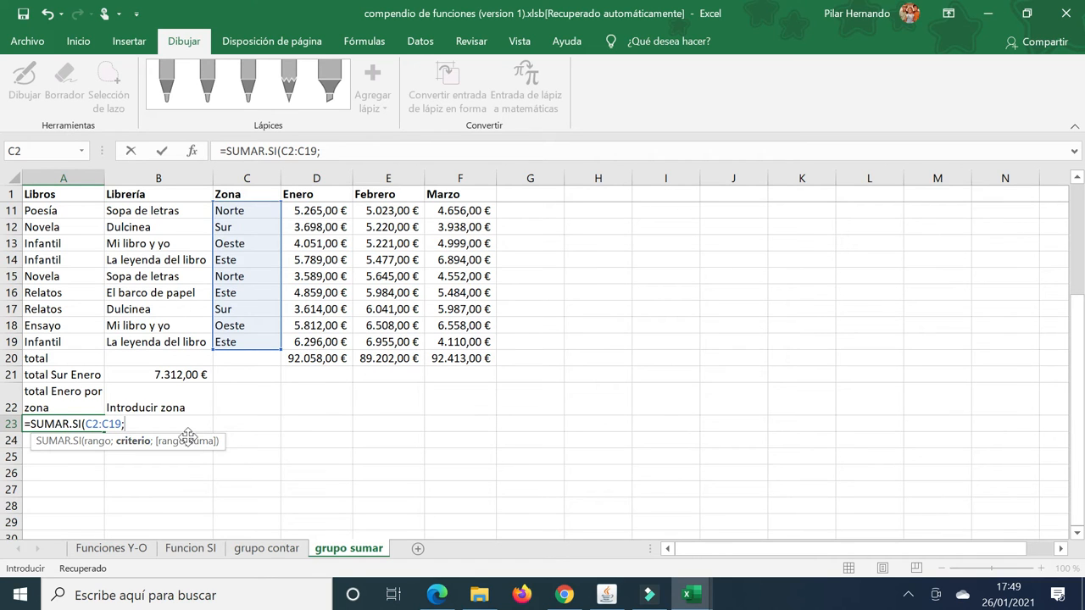
# - Complete the A23 formula with B23 as the criterion and the Enero cells D2:D19 as the sum range
pyautogui.moveTo(188, 436); pyautogui.dragTo(170, 487)
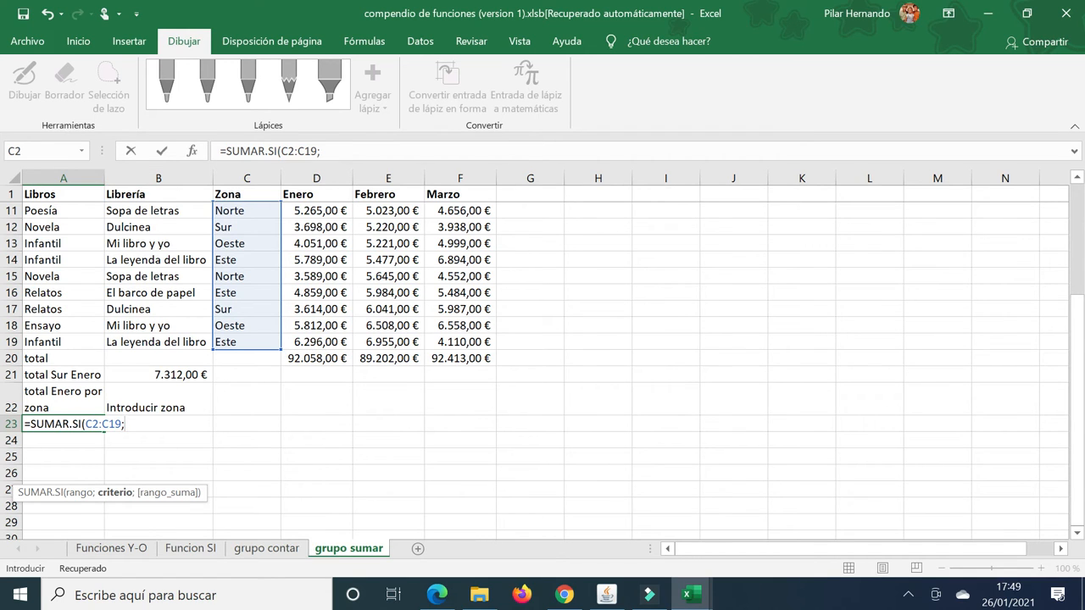
pyautogui.write('b23,')
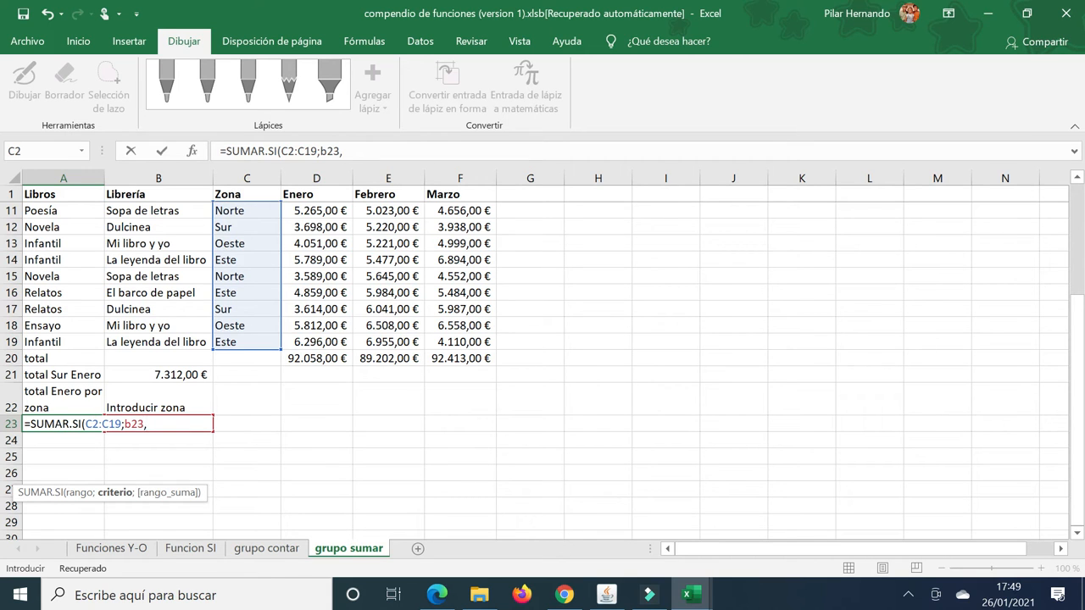
pyautogui.press('BackSpace')
pyautogui.write(';')
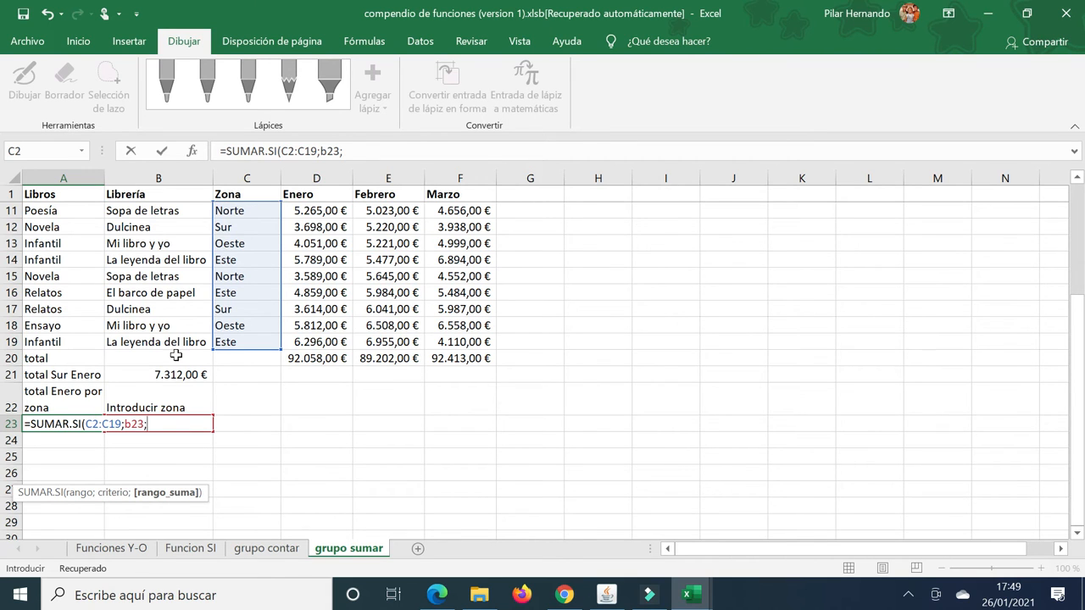
pyautogui.scroll(2, 226, 395)
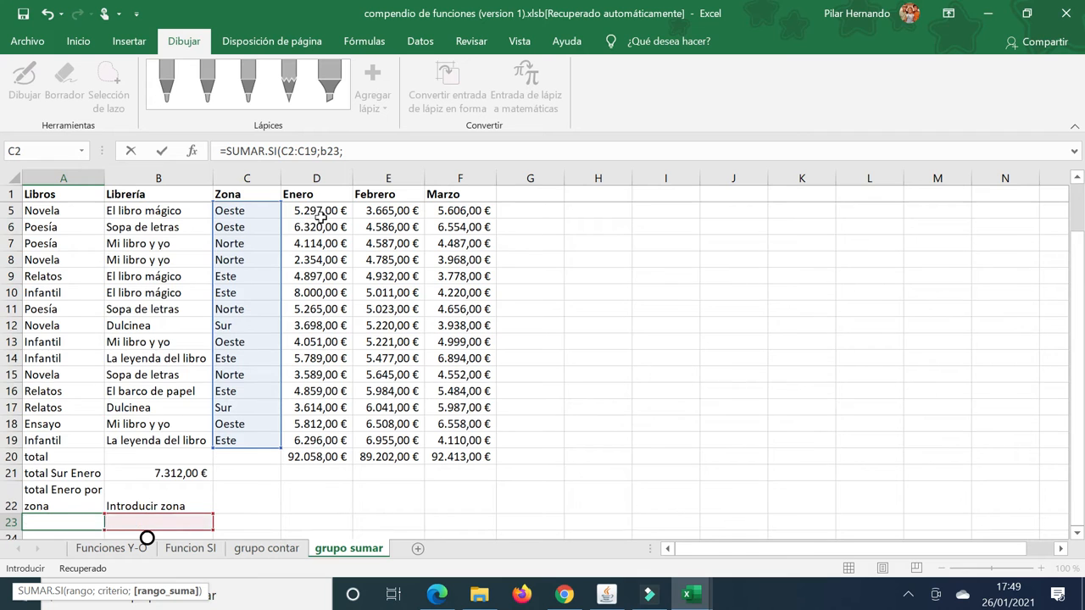
pyautogui.scroll(1, 319, 209)
pyautogui.moveTo(315, 211); pyautogui.dragTo(316, 490)
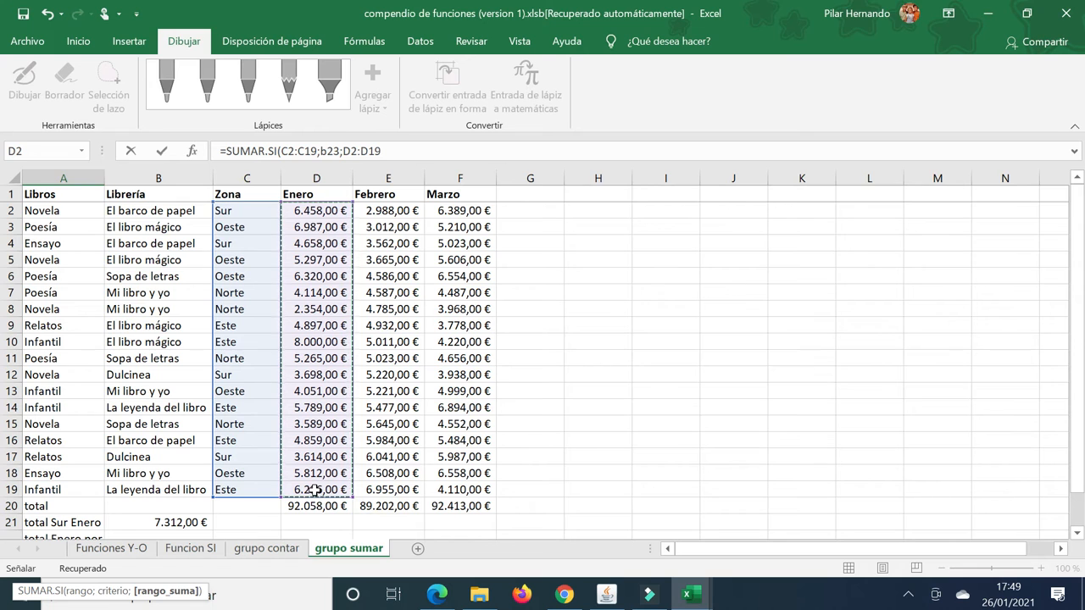
pyautogui.press('Return')
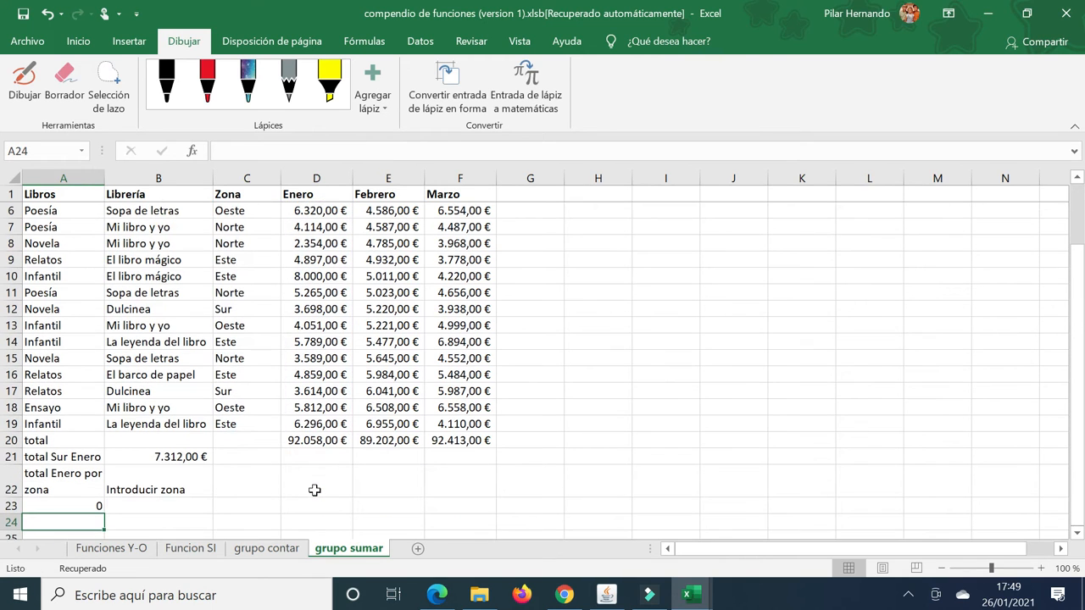
# - Enter the zone "sur" in cell B23 to test the total by zone
pyautogui.click(195, 507)
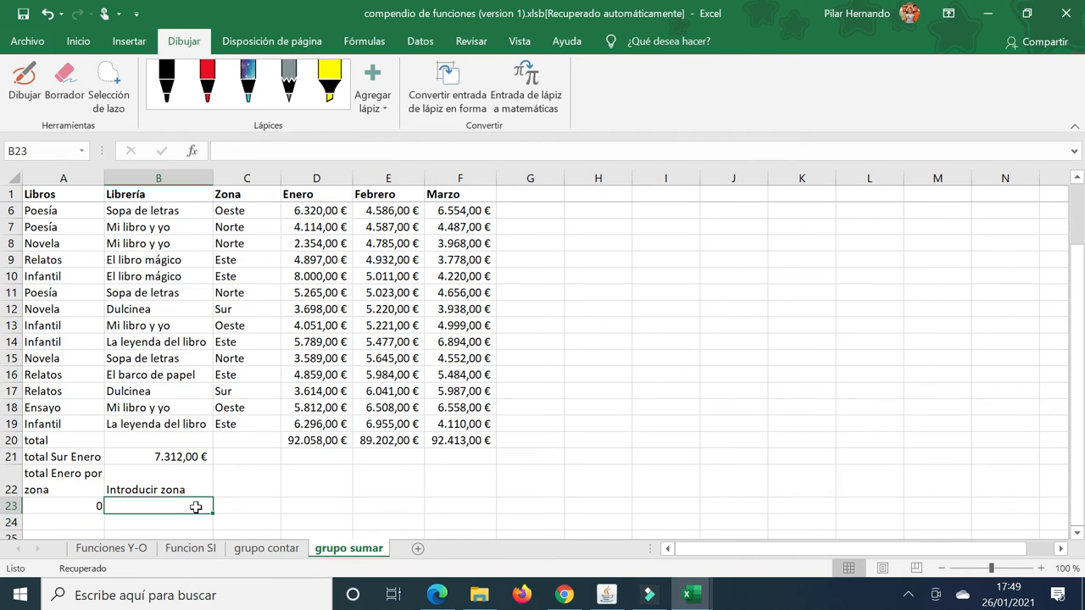
pyautogui.write('sur')
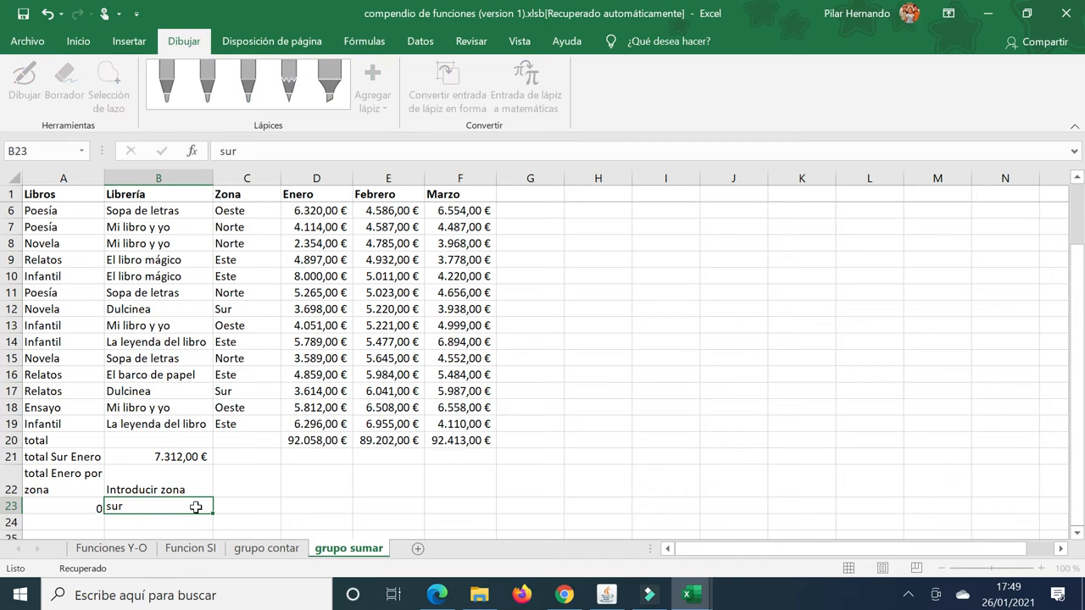
pyautogui.press('Return')
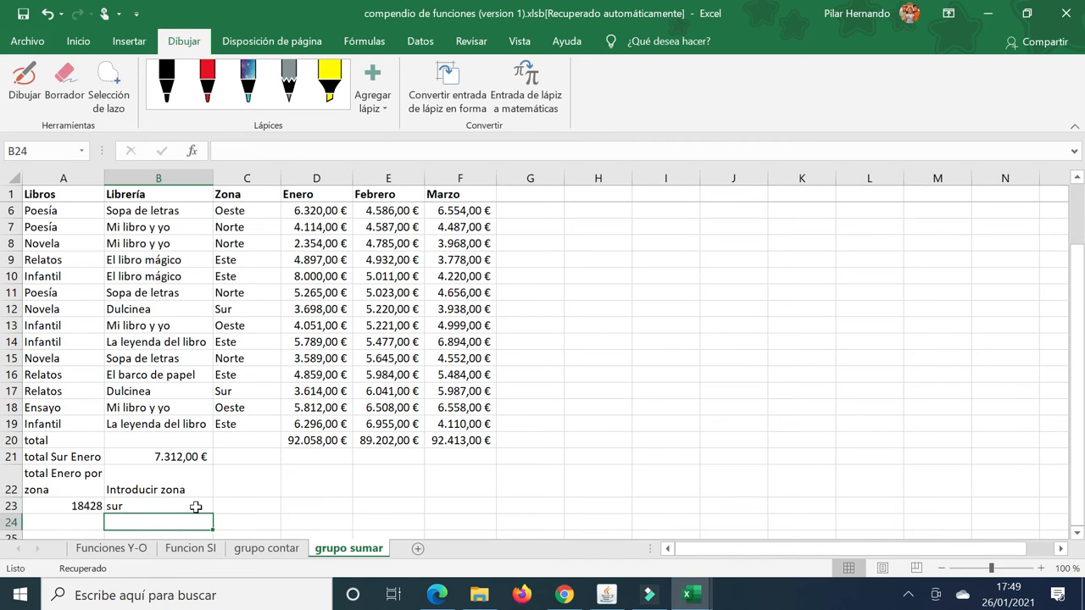
# - Compare the SUMAR.SI formulas in B21 and A23 and check their ranges against the Zona and Enero data
pyautogui.scroll(1, 195, 500)
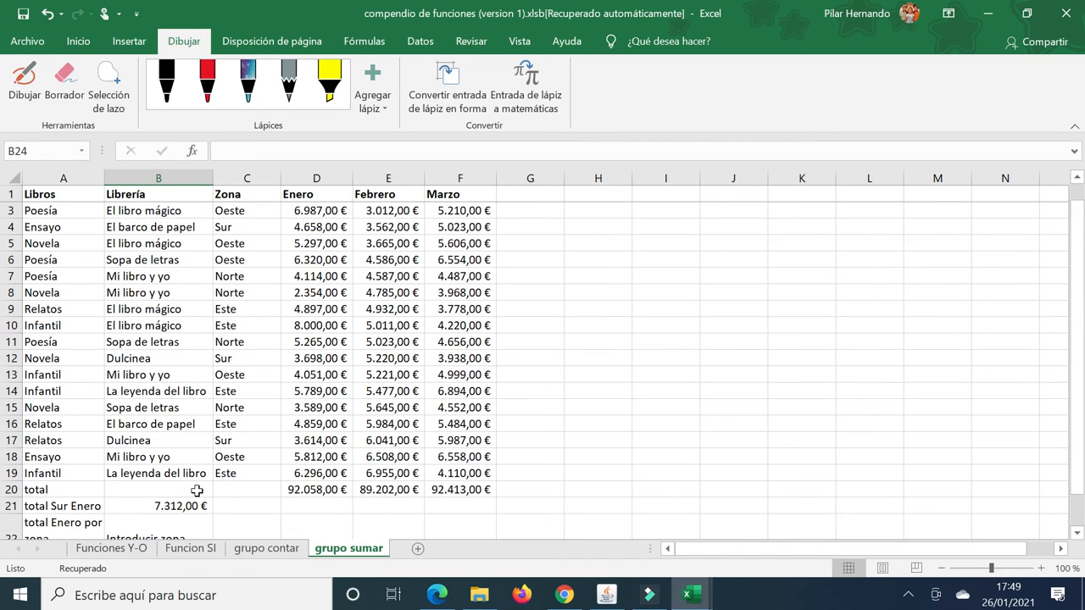
pyautogui.scroll(1, 267, 473)
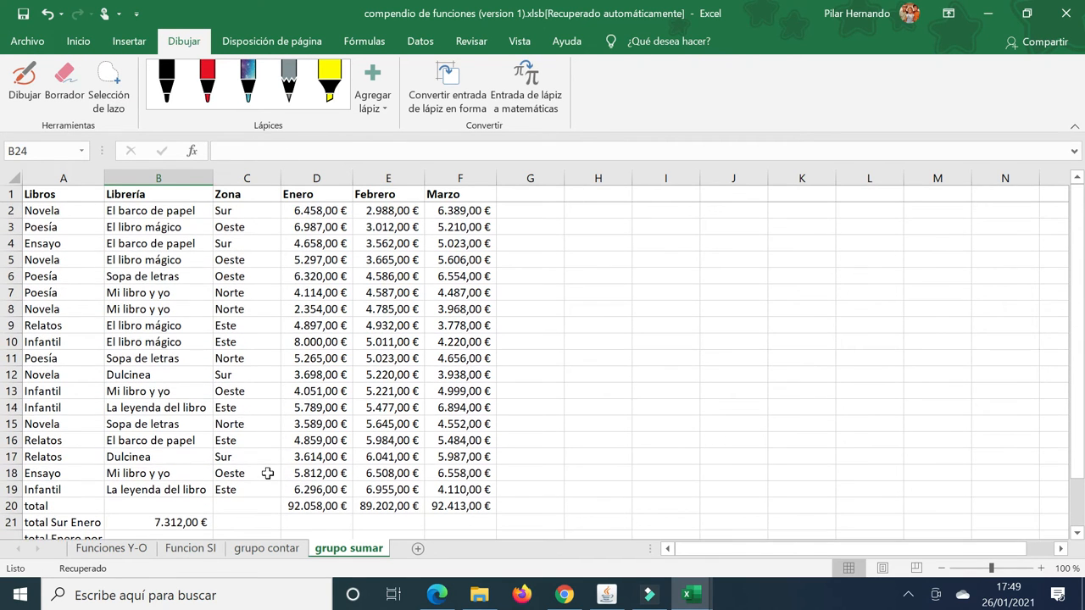
pyautogui.scroll(-1, 266, 473)
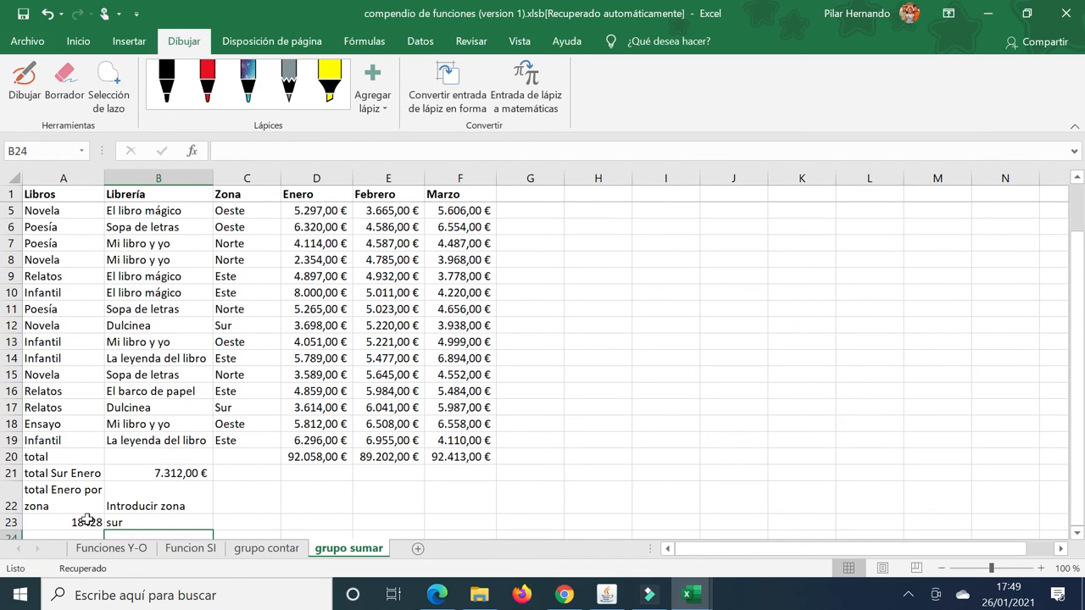
pyautogui.scroll(-1, 145, 507)
pyautogui.click(178, 423)
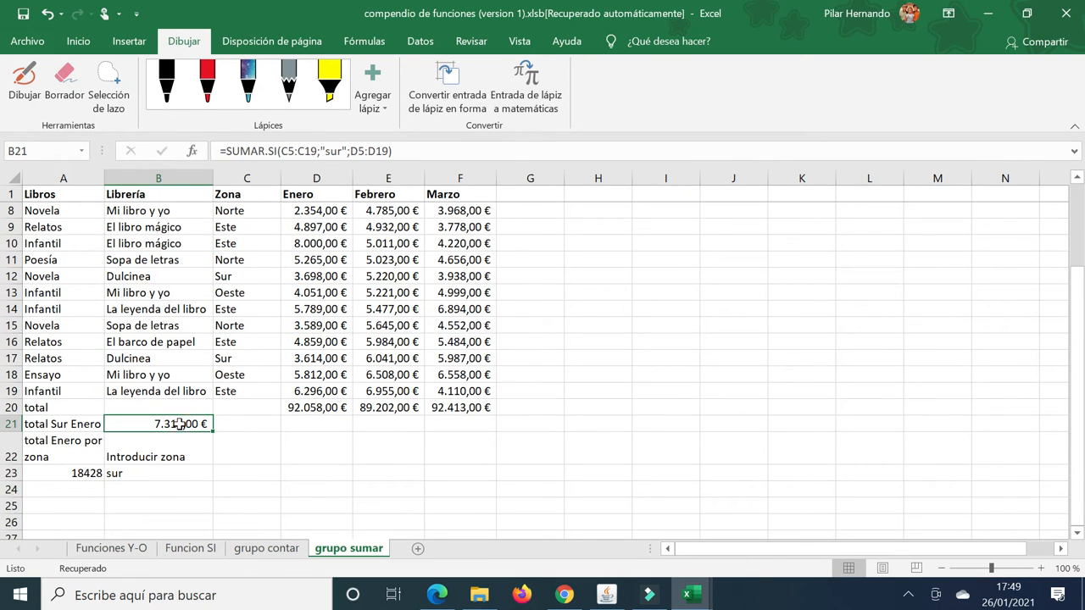
pyautogui.click(167, 474)
pyautogui.click(65, 474)
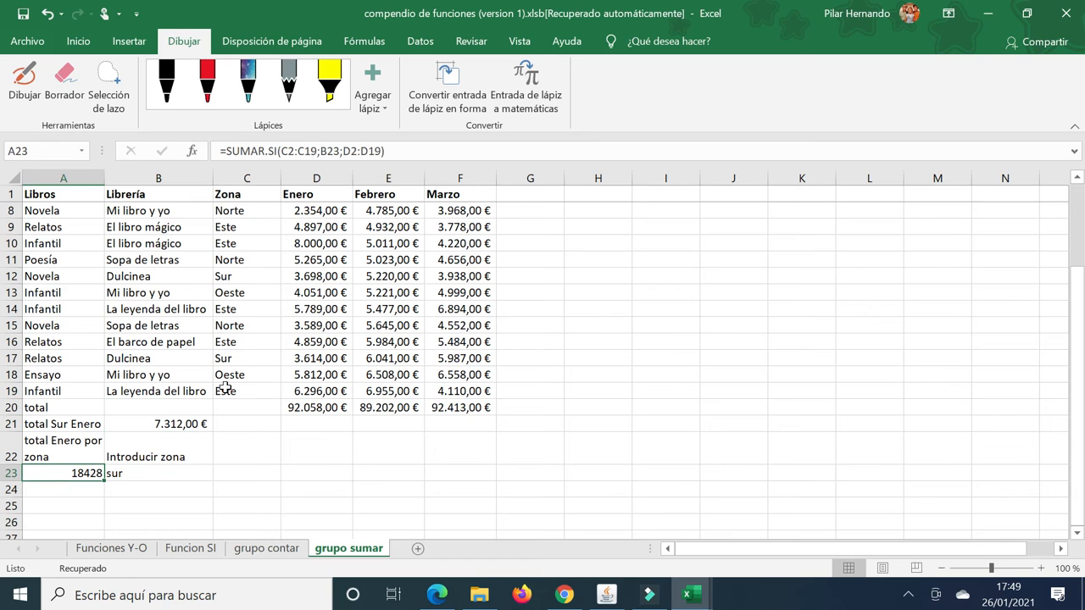
pyautogui.scroll(2, 188, 458)
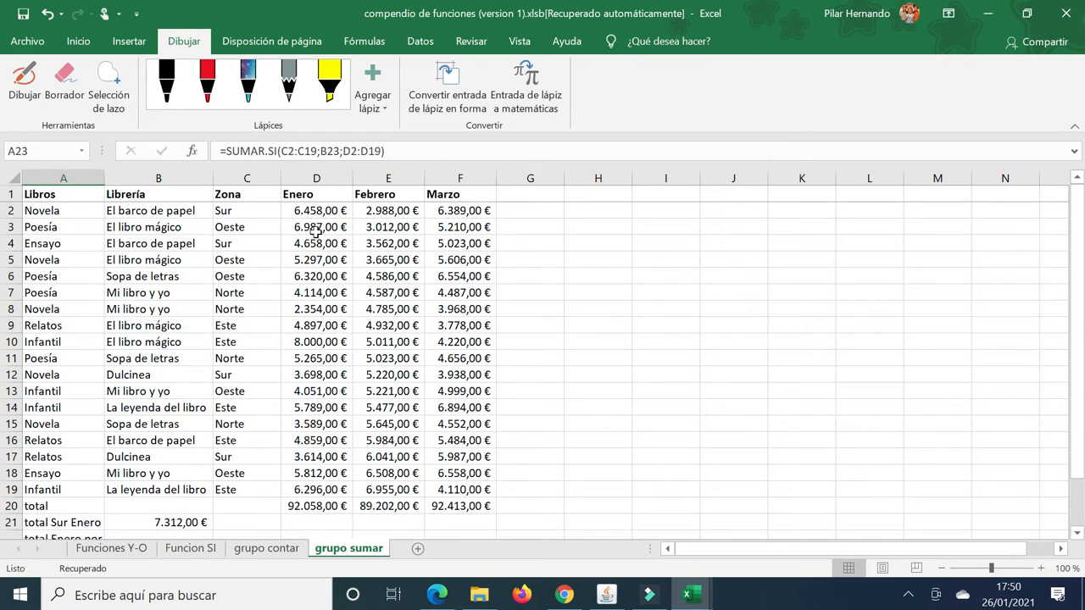
pyautogui.scroll(-2, 259, 381)
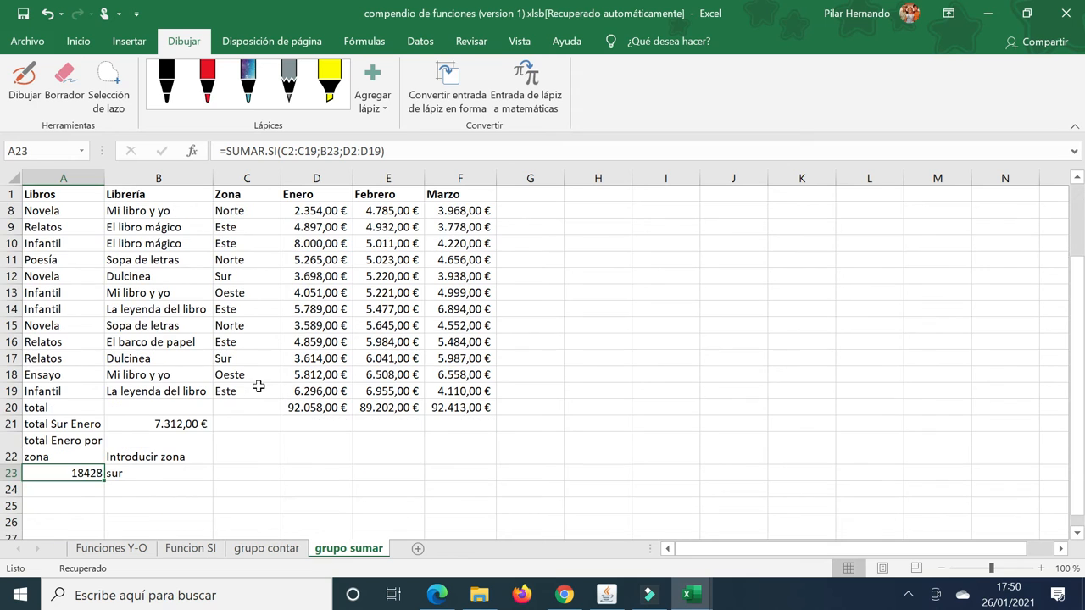
# - Change the sum range of the SUMAR.SI formula in cell B21 to D2:D19
pyautogui.click(190, 422)
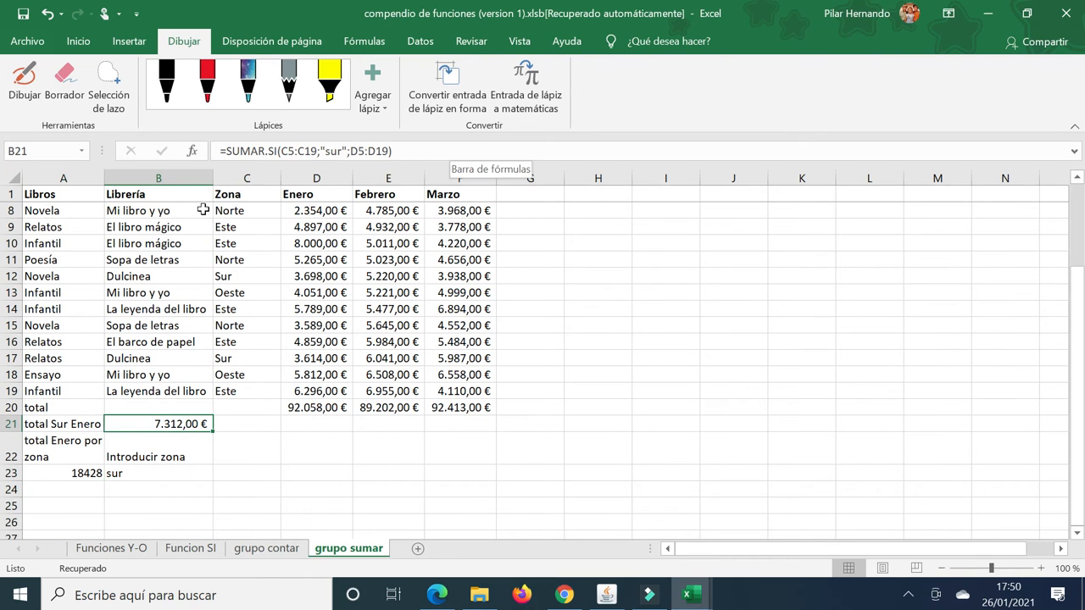
pyautogui.scroll(2, 229, 220)
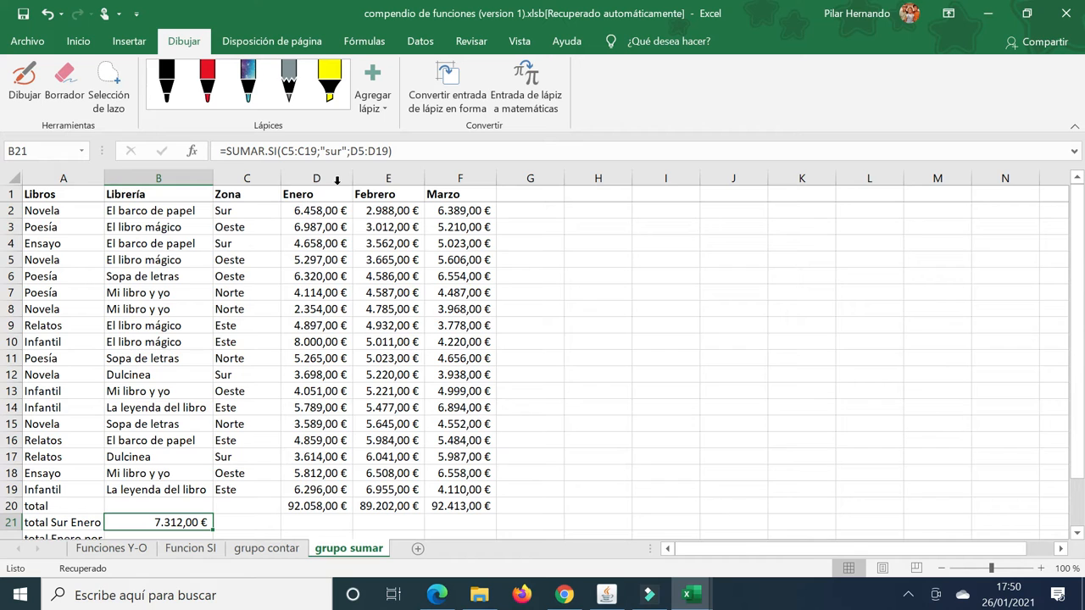
pyautogui.click(387, 150)
pyautogui.moveTo(388, 151); pyautogui.dragTo(350, 151)
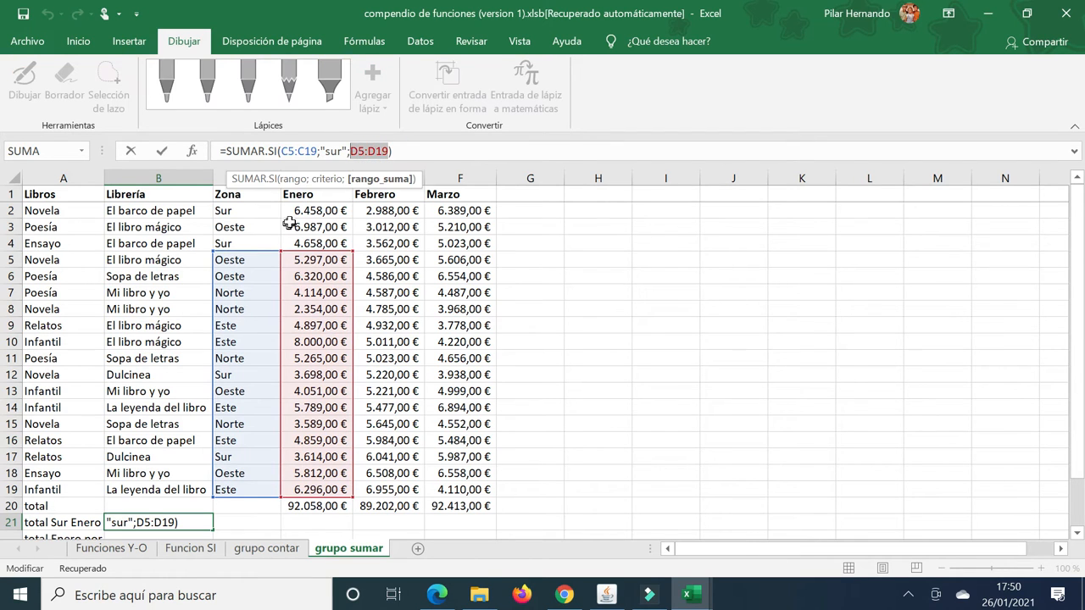
pyautogui.moveTo(311, 210); pyautogui.dragTo(315, 489)
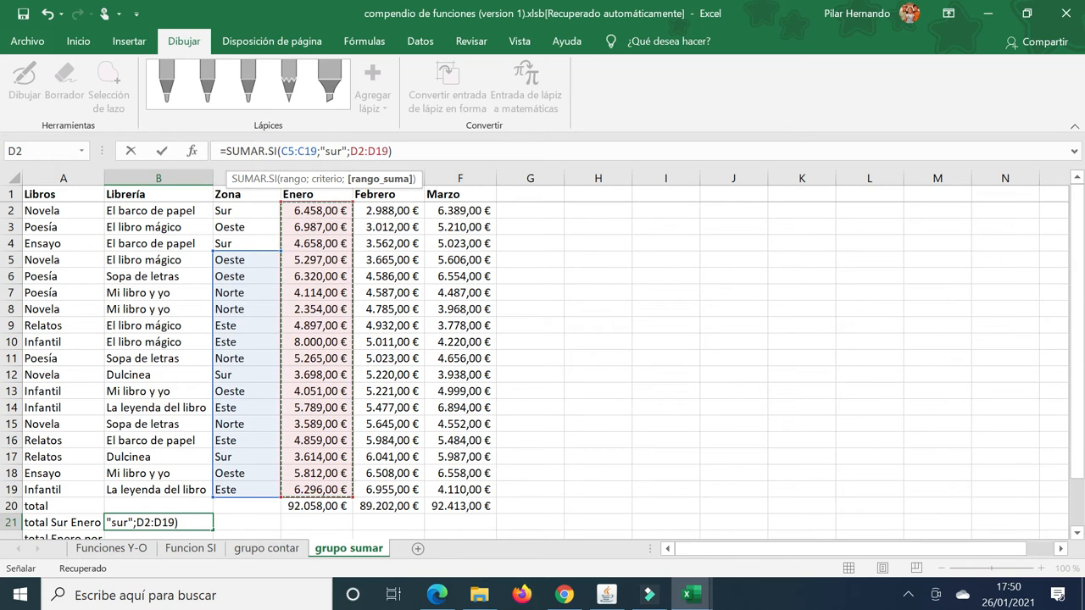
# - Change the criteria range of the B21 formula to C2:C19 and accept the corrected formula
pyautogui.doubleClick(298, 151)
pyautogui.moveTo(295, 151); pyautogui.dragTo(281, 151)
pyautogui.moveTo(249, 209); pyautogui.dragTo(243, 485)
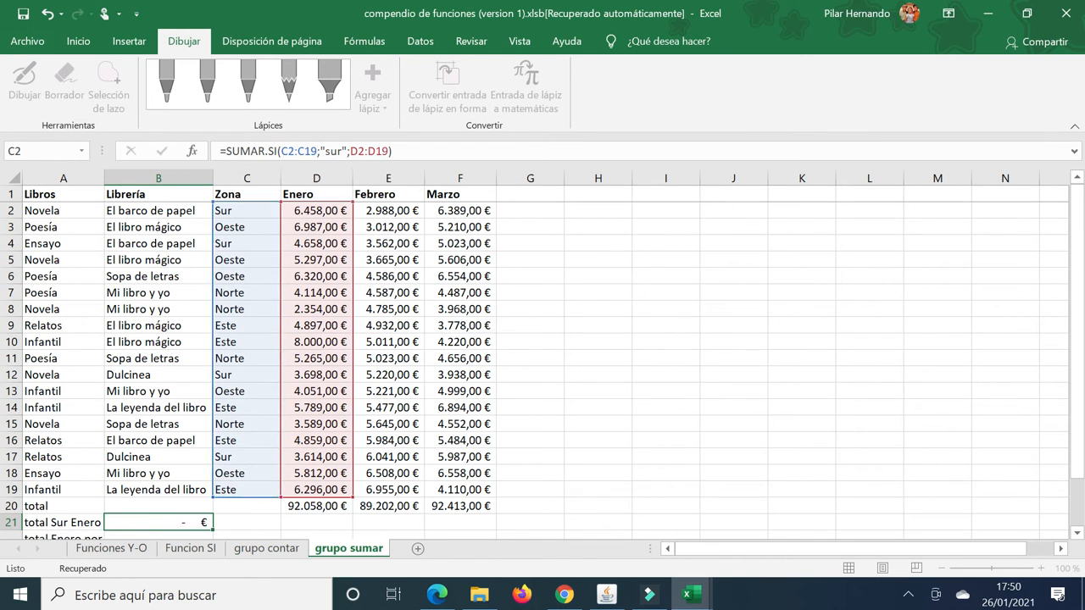
pyautogui.press('Return')
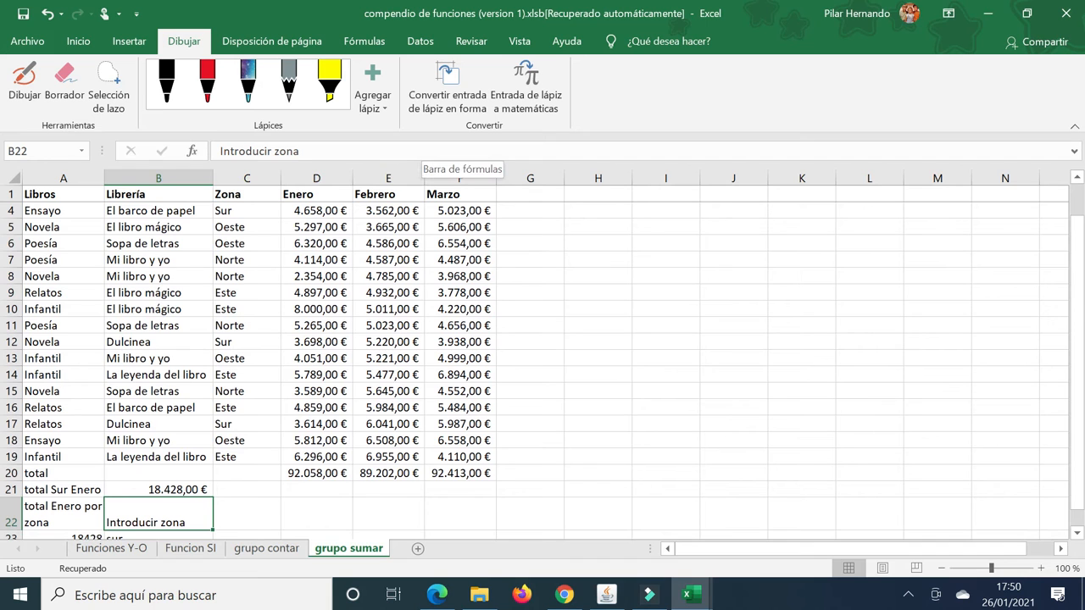
# - Apply the euro accounting number format (Contabilidad) to the total by zone in cell A23
pyautogui.scroll(-4, 451, 354)
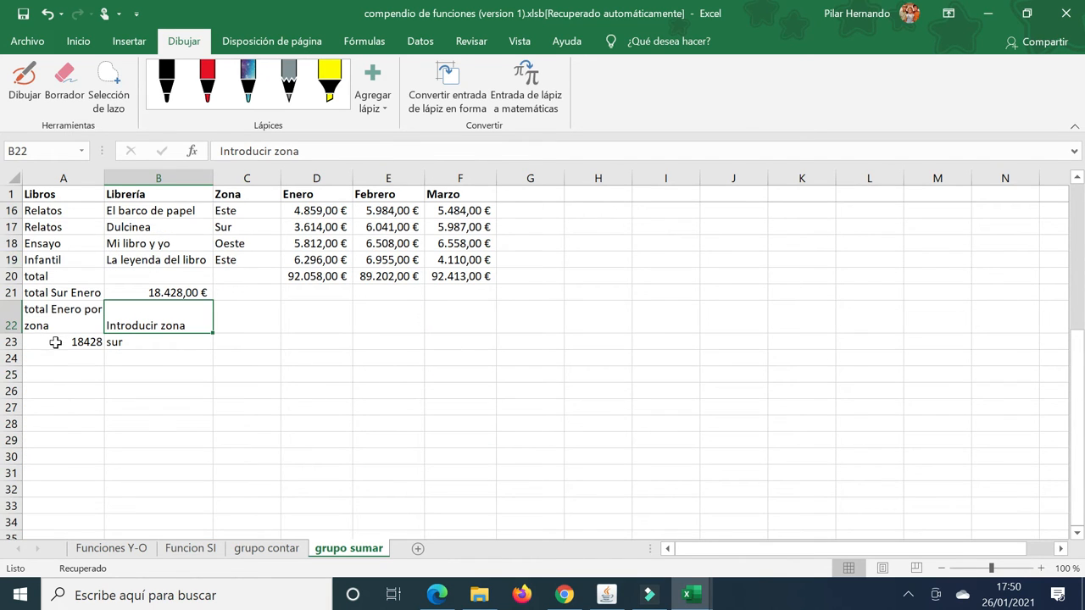
pyautogui.click(54, 339)
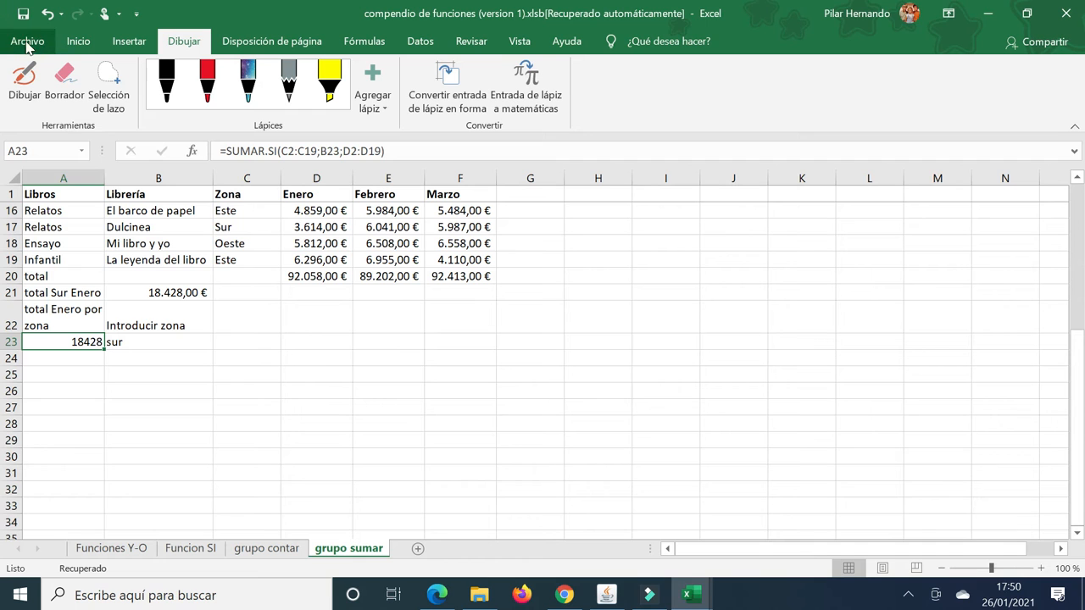
pyautogui.click(79, 41)
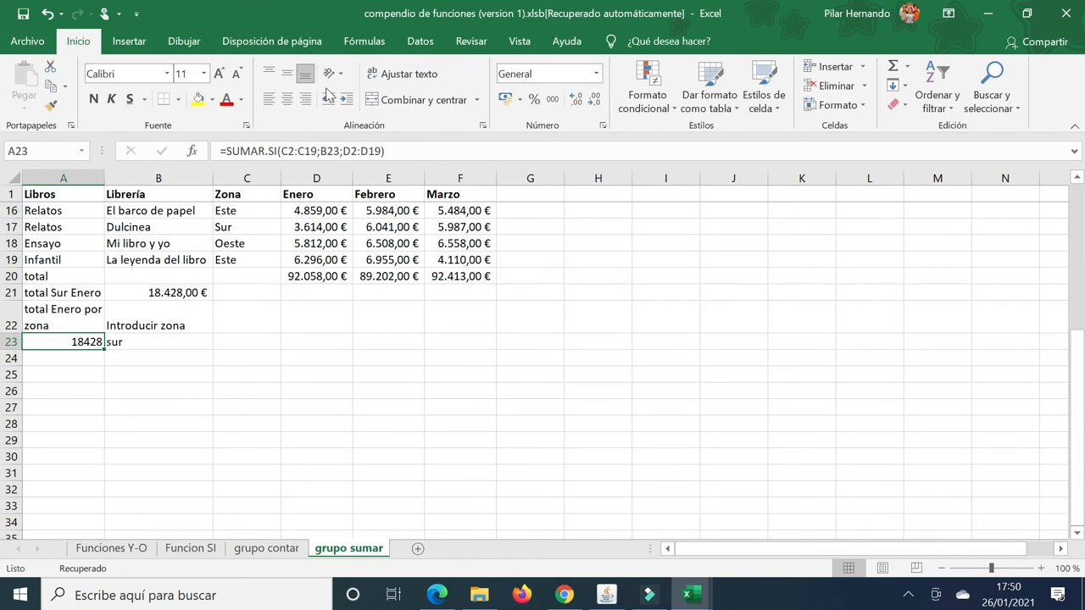
pyautogui.click(505, 98)
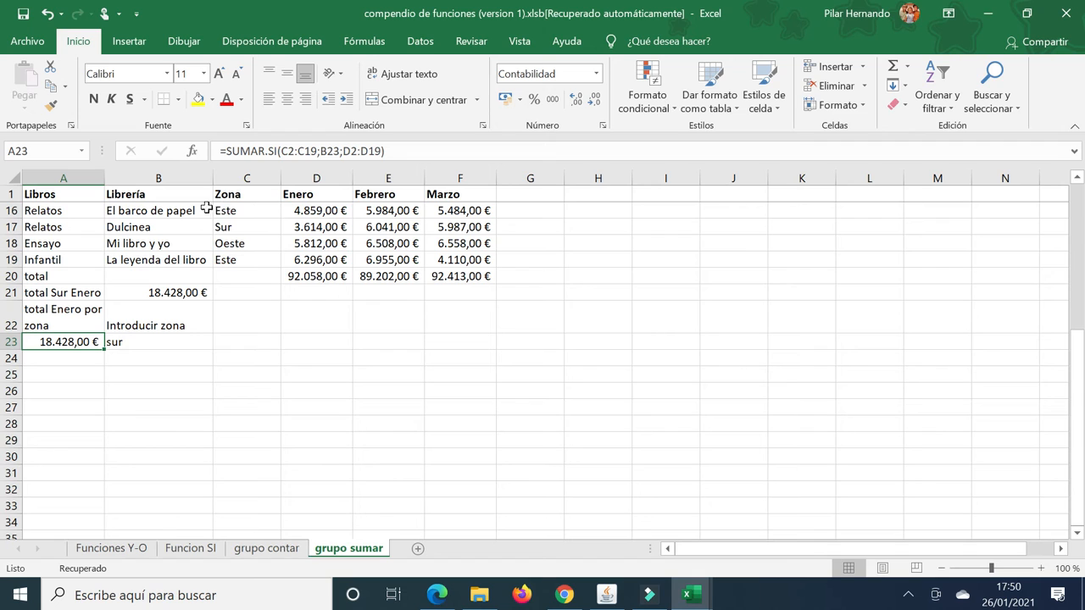
# - Change the zone entered in cell B23 to Este
pyautogui.click(160, 343)
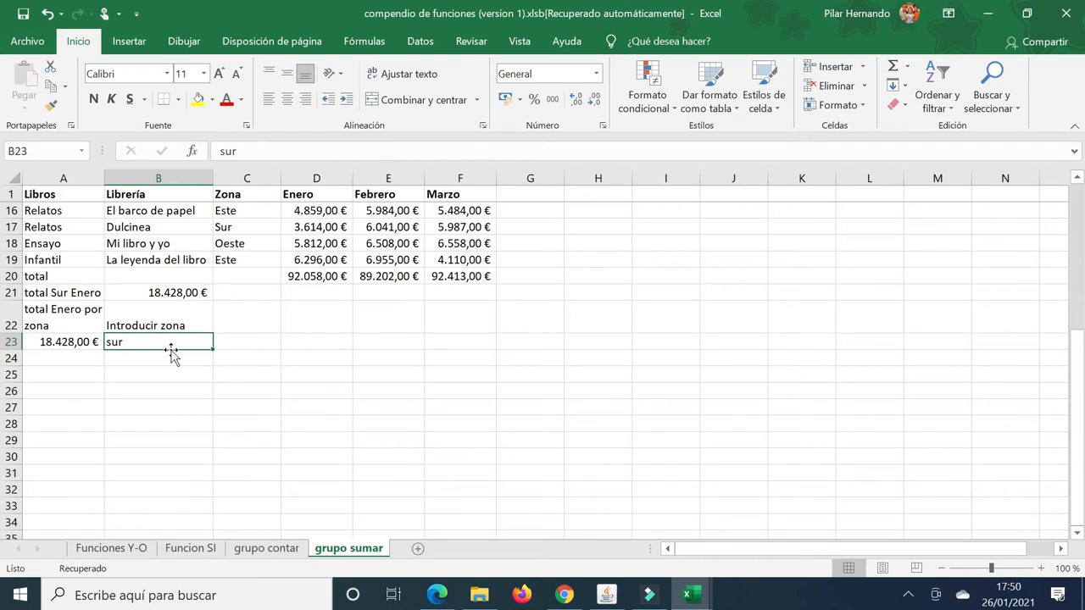
pyautogui.write('Este')
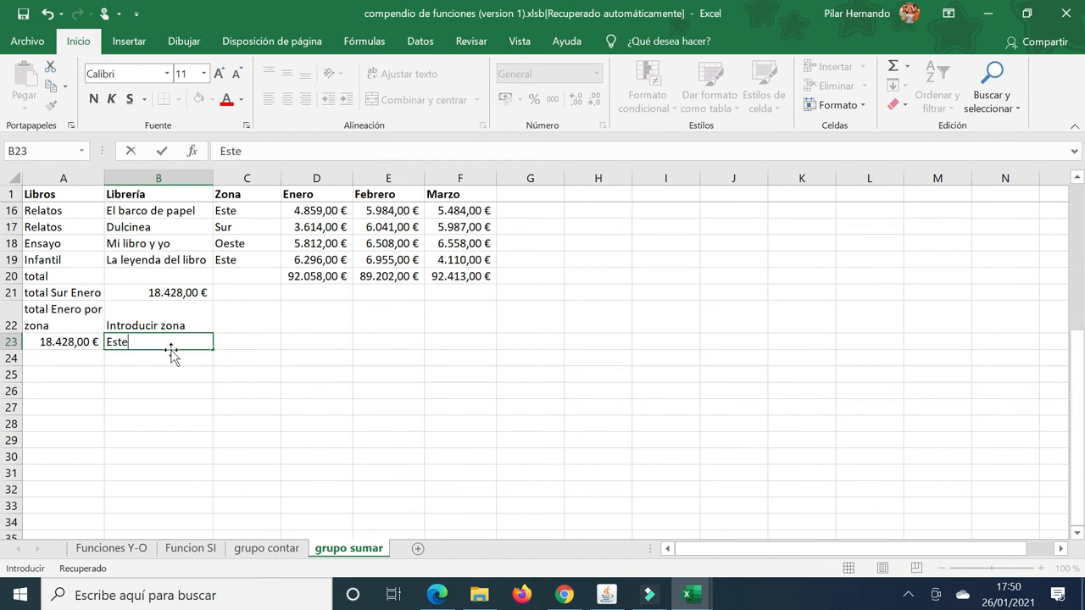
pyautogui.press('Return')
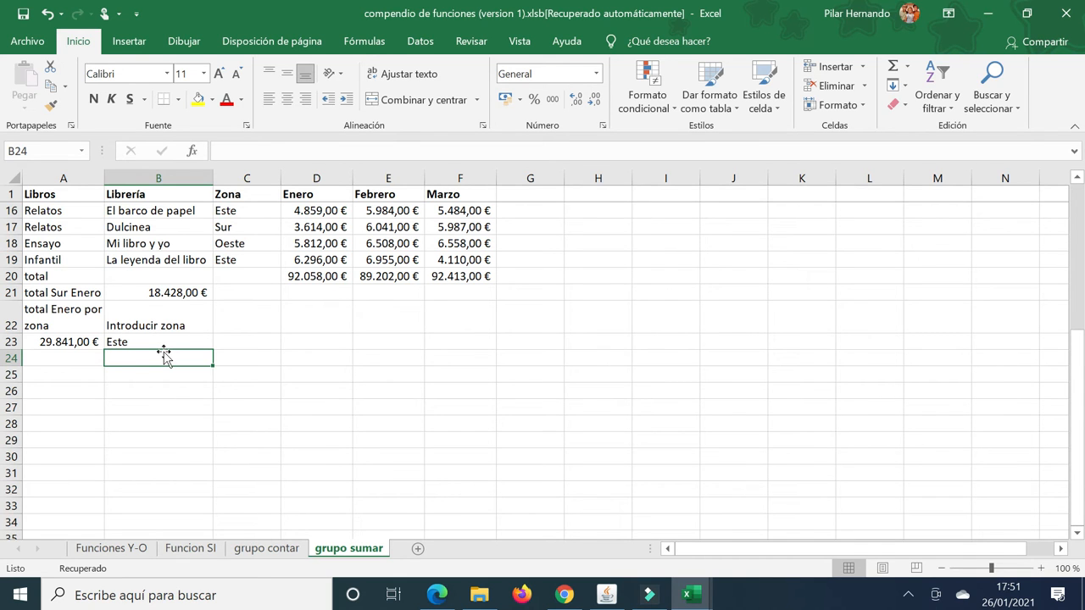
# - Enter the heading "Ventas enero por zona y librería" in cell H2, beside the sales table
pyautogui.scroll(5, 257, 286)
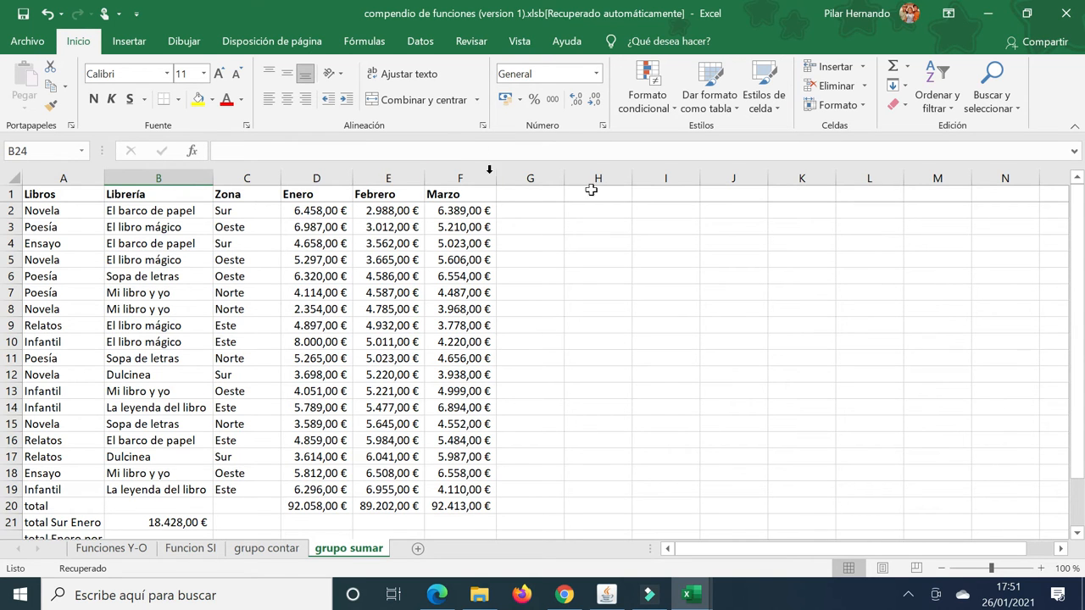
pyautogui.scroll(-4, 579, 226)
pyautogui.scroll(4, 580, 227)
pyautogui.click(608, 209)
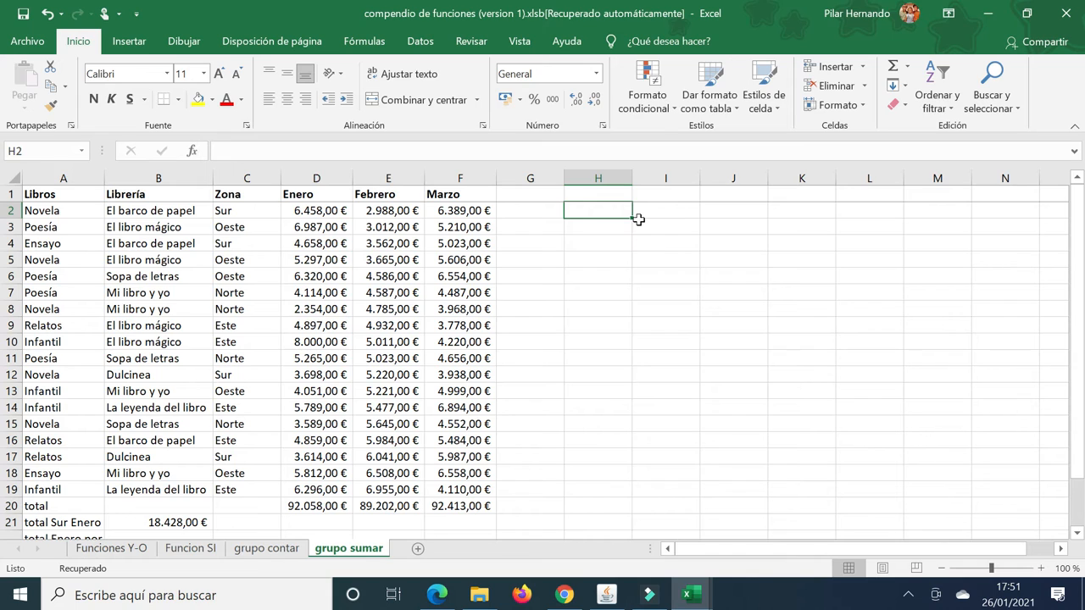
pyautogui.write('Ventas enero')
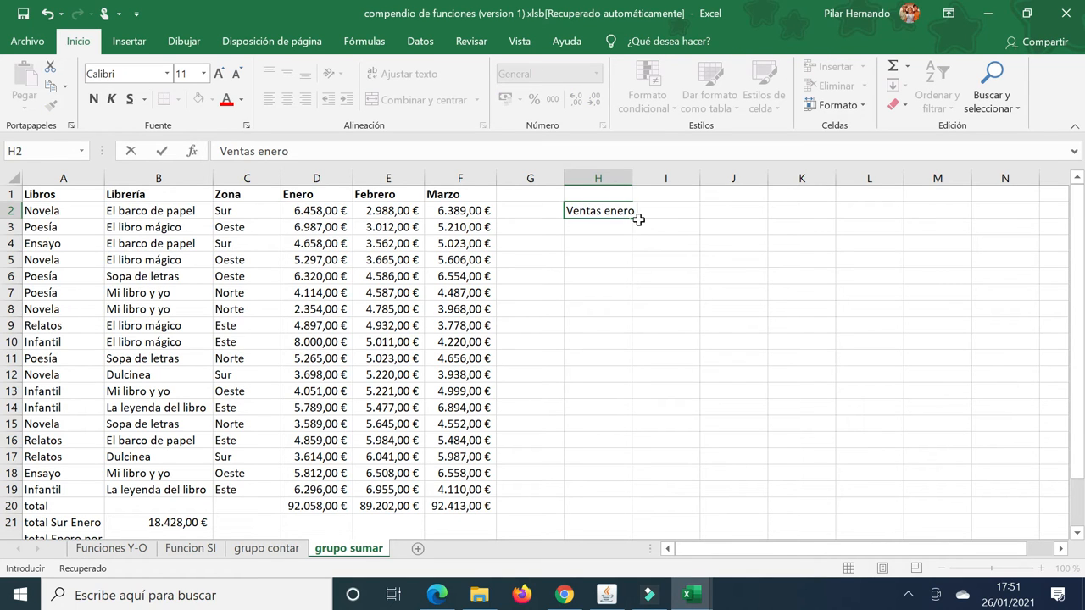
pyautogui.write(' por zona y librer')
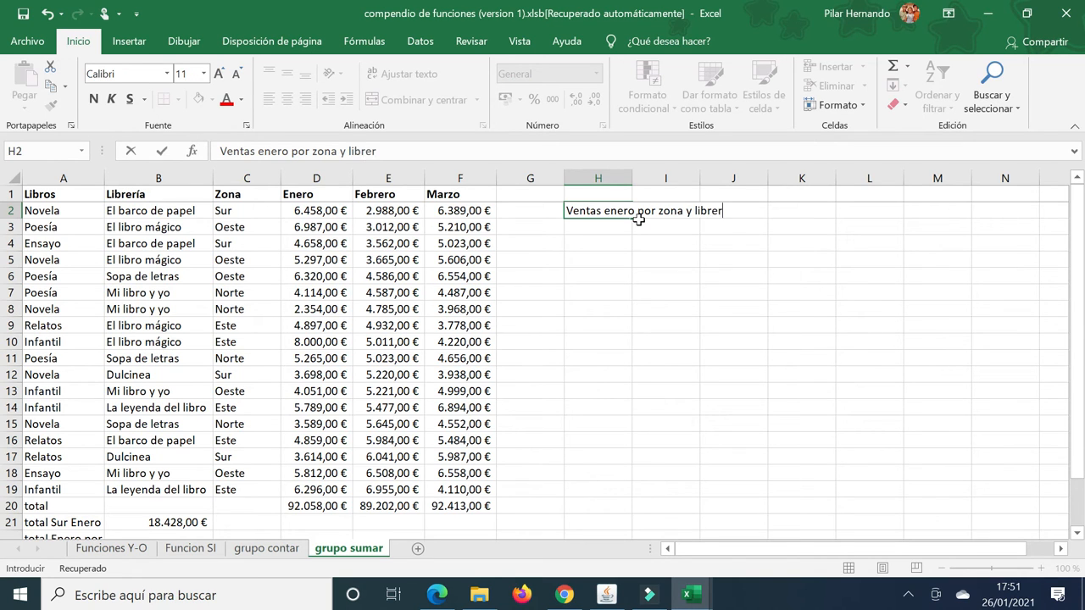
pyautogui.write('ía')
pyautogui.press('Return')
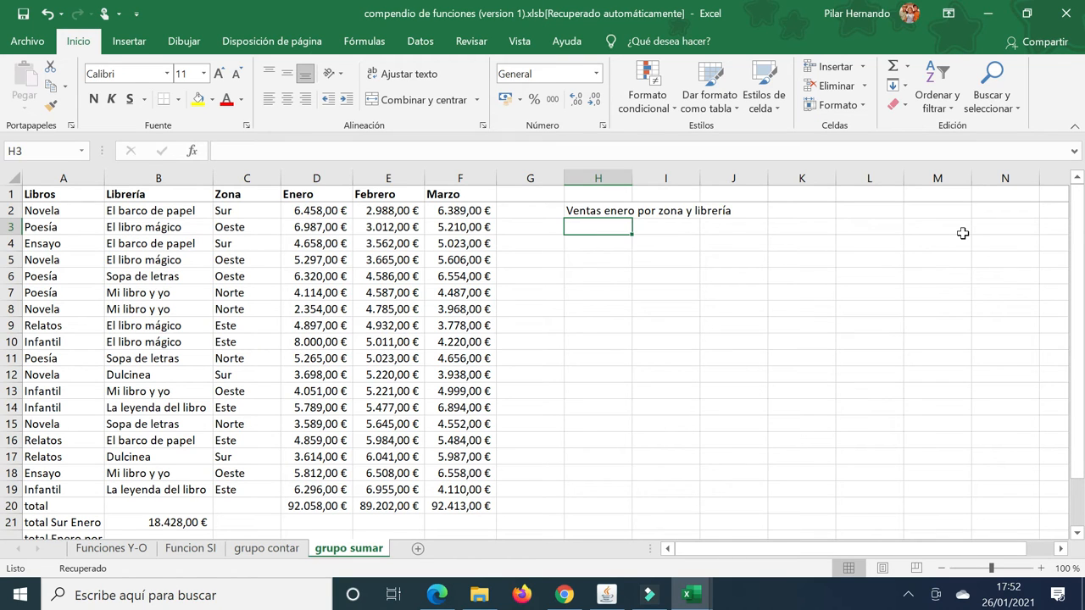
# - Start a SUMAR.SI.CONJUNTO formula in cell H3 and set its sum range to the Enero sales, D2:D19
pyautogui.write('=')
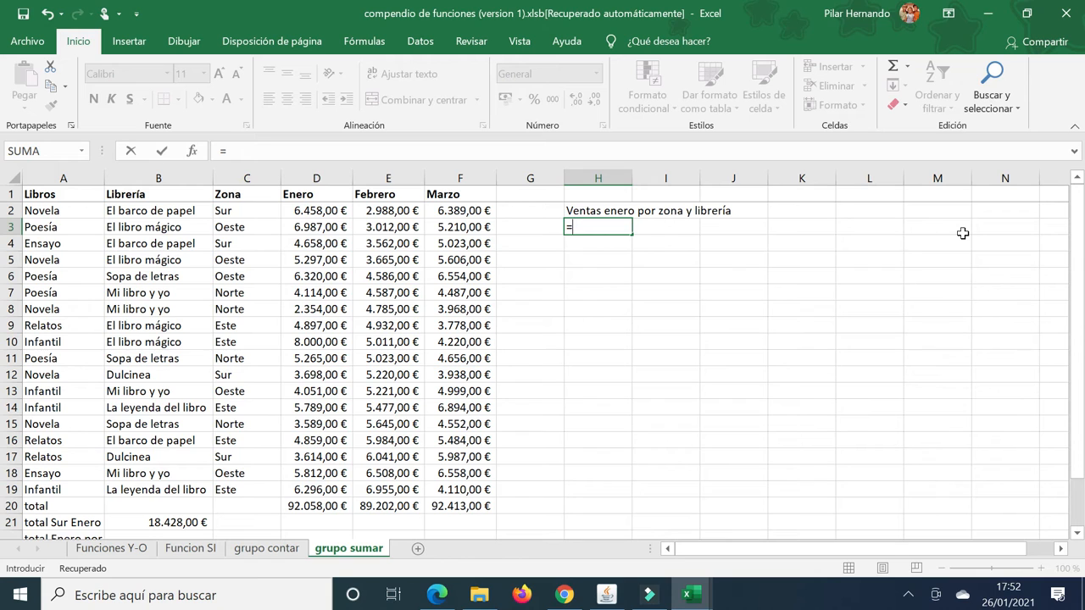
pyautogui.write('su')
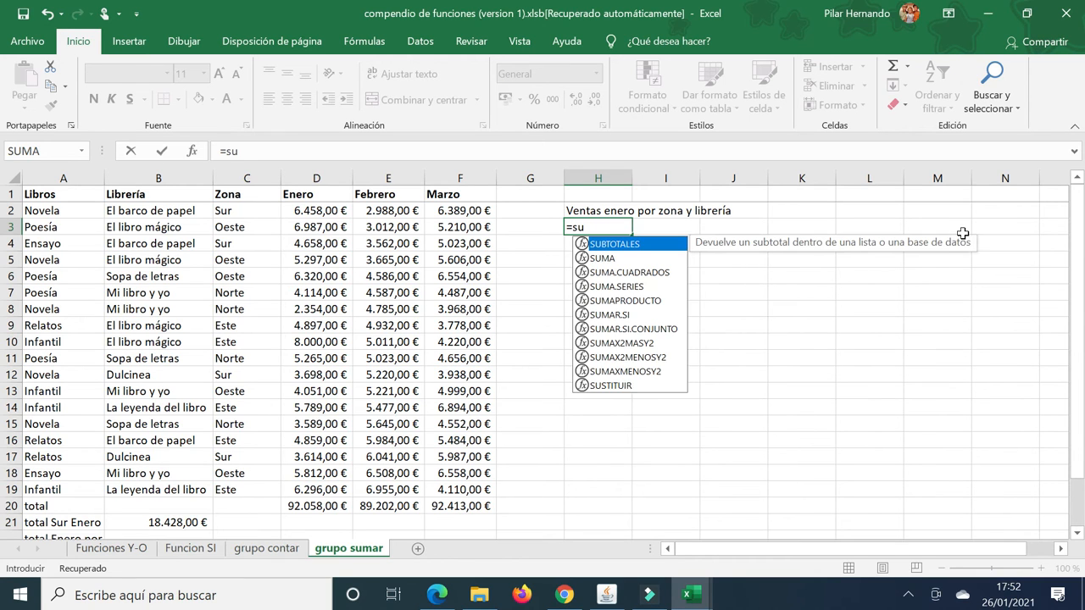
pyautogui.write('mar')
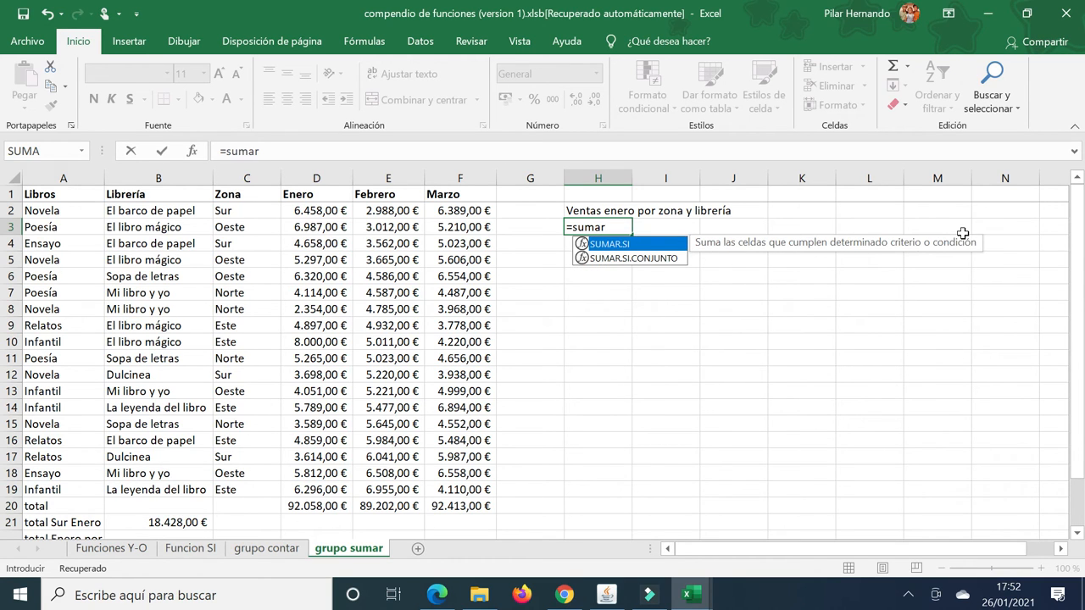
pyautogui.click(635, 259)
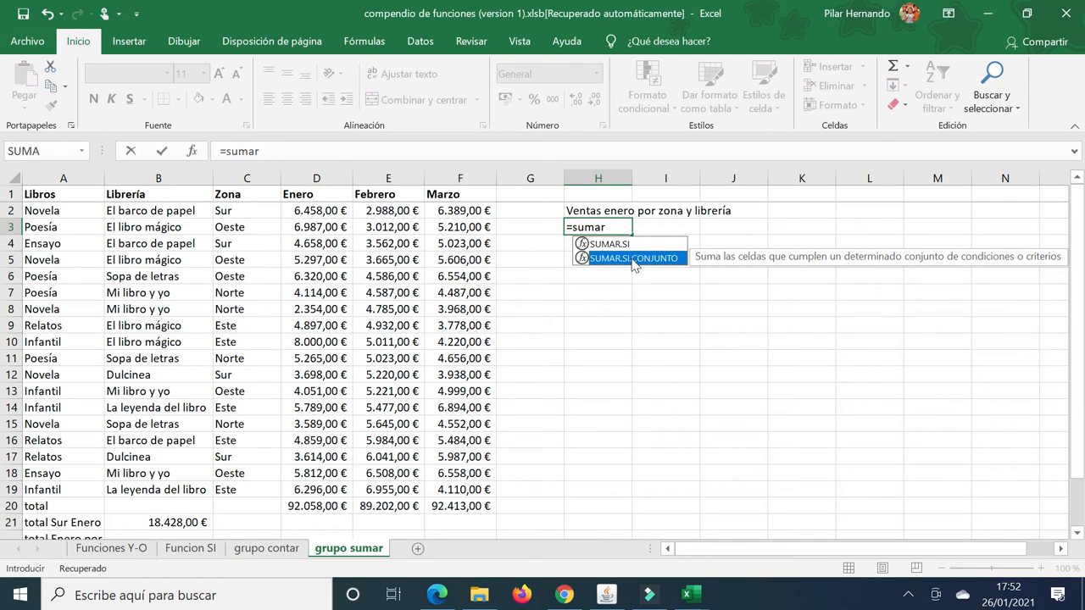
pyautogui.doubleClick(632, 259)
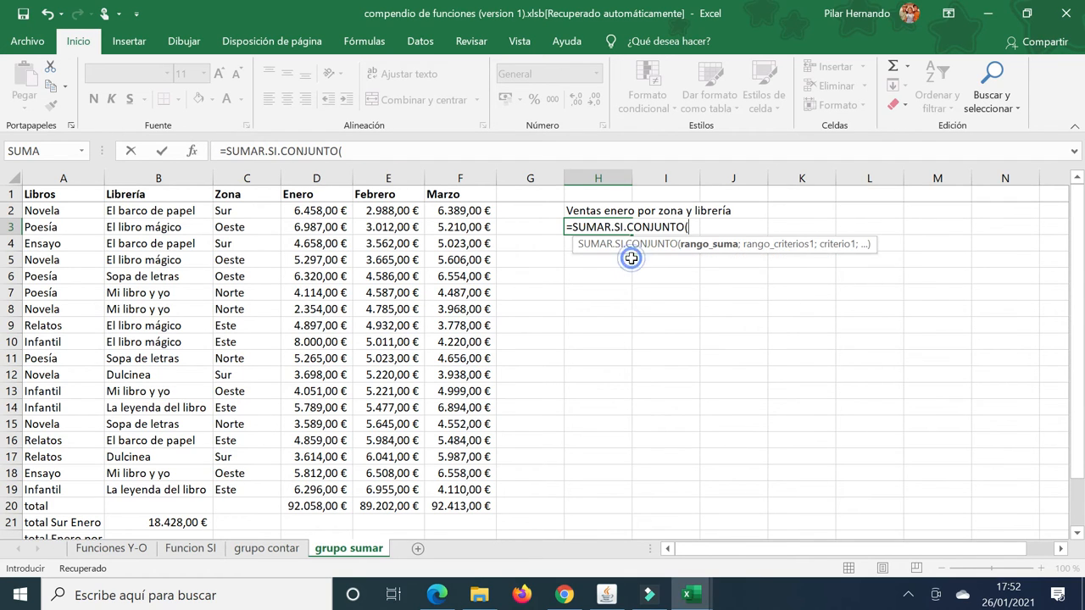
pyautogui.click(194, 152)
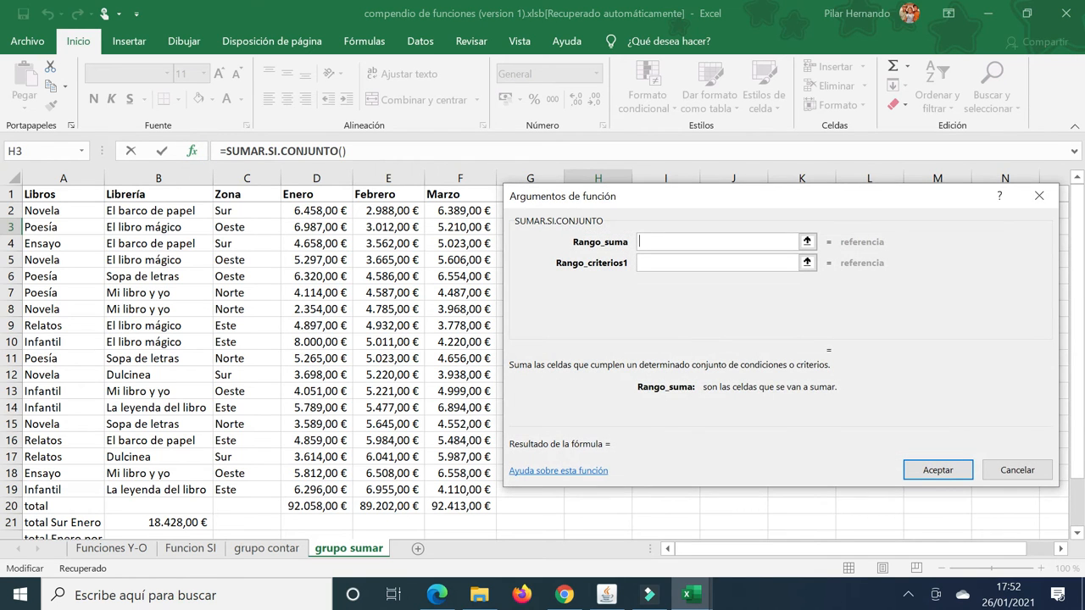
pyautogui.moveTo(779, 195); pyautogui.dragTo(795, 275)
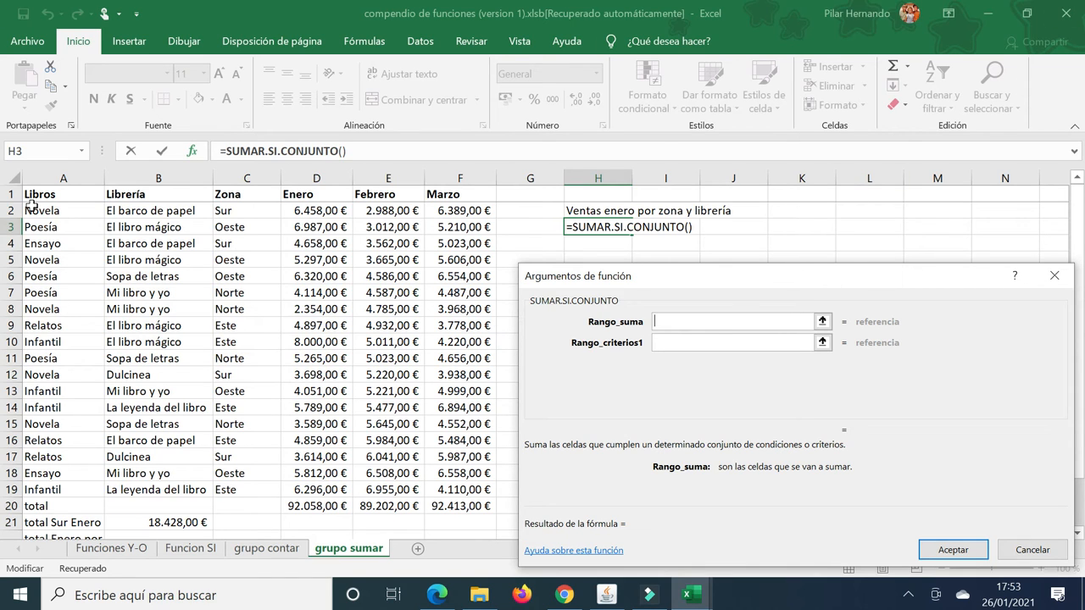
pyautogui.moveTo(311, 211); pyautogui.dragTo(321, 488)
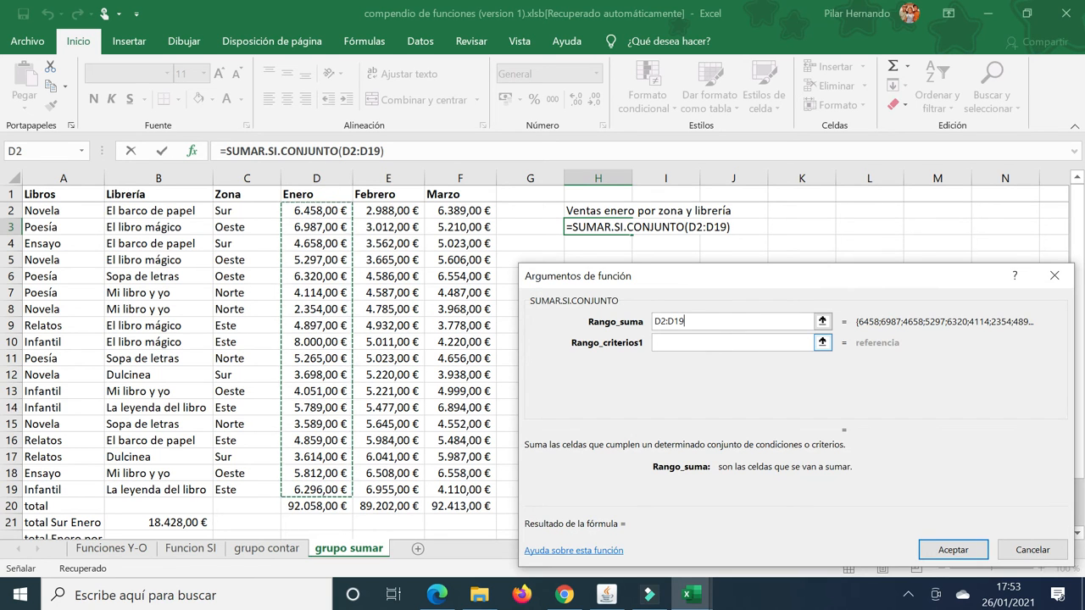
# - Set the formula's first criteria range to the Zona data C2:C19 with the criterion "sur"
pyautogui.click(713, 341)
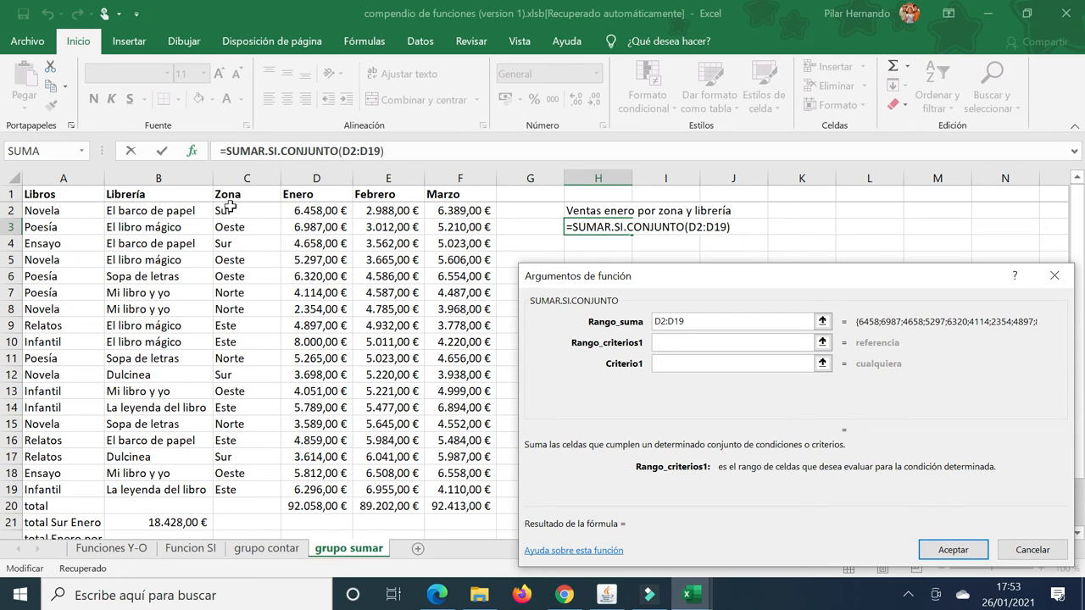
pyautogui.moveTo(229, 209); pyautogui.dragTo(229, 489)
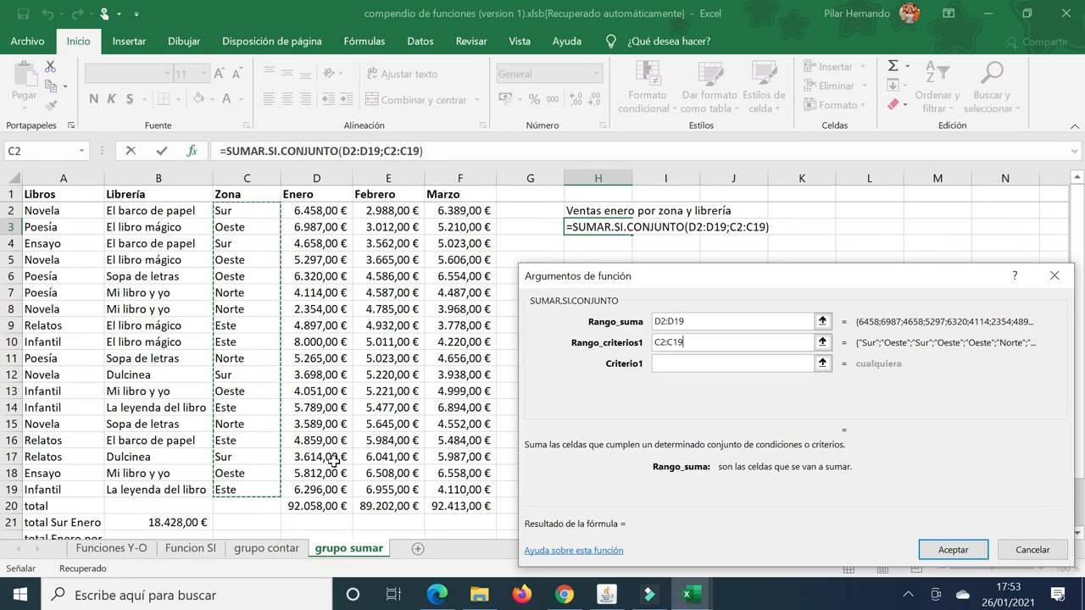
pyautogui.click(671, 364)
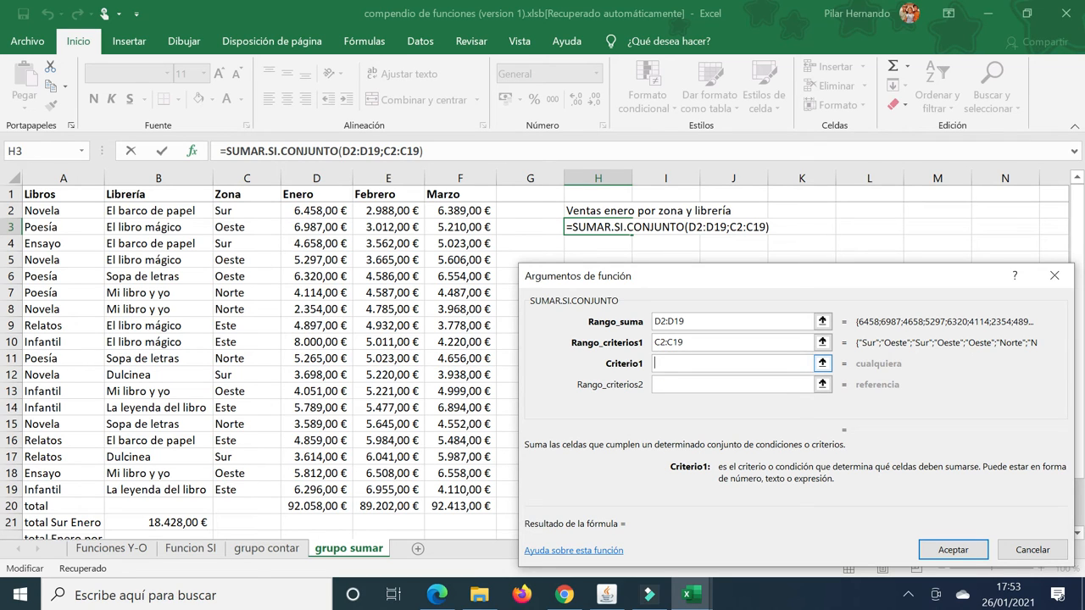
pyautogui.write('"')
pyautogui.write('su')
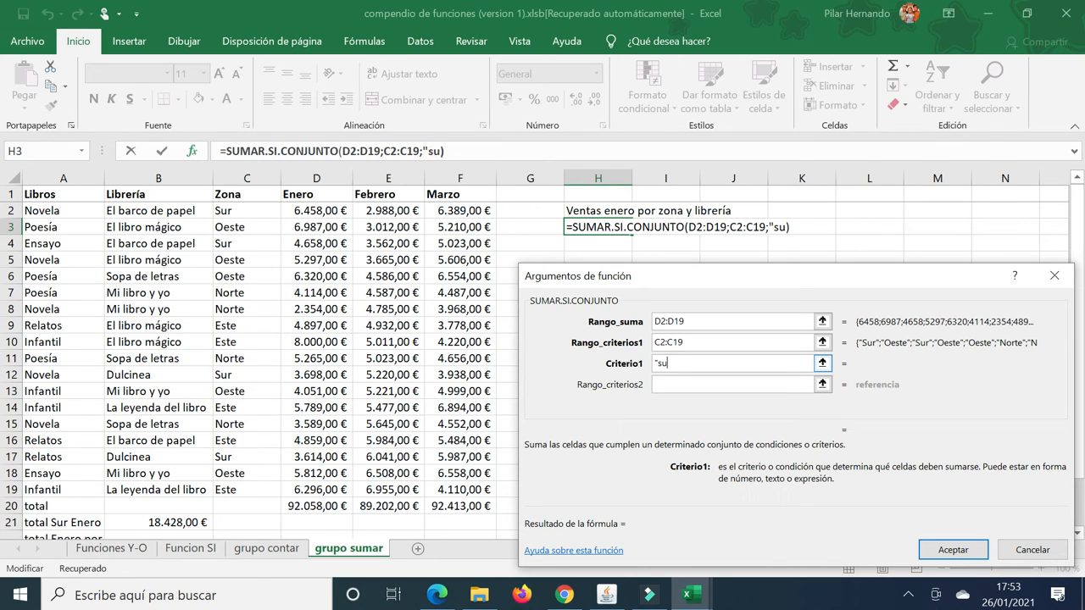
pyautogui.write('r"')
# - Set the second criteria range to the Librería data B2:B19 with the criterion "El barco de papel" and accept the formula
pyautogui.click(697, 386)
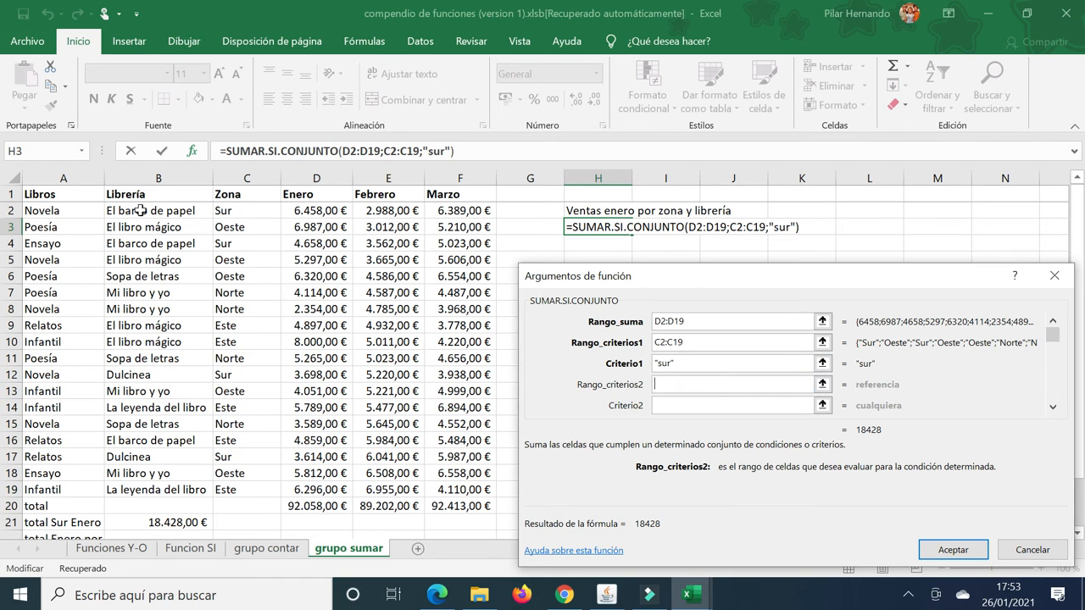
pyautogui.moveTo(141, 210); pyautogui.dragTo(144, 496)
pyautogui.click(689, 404)
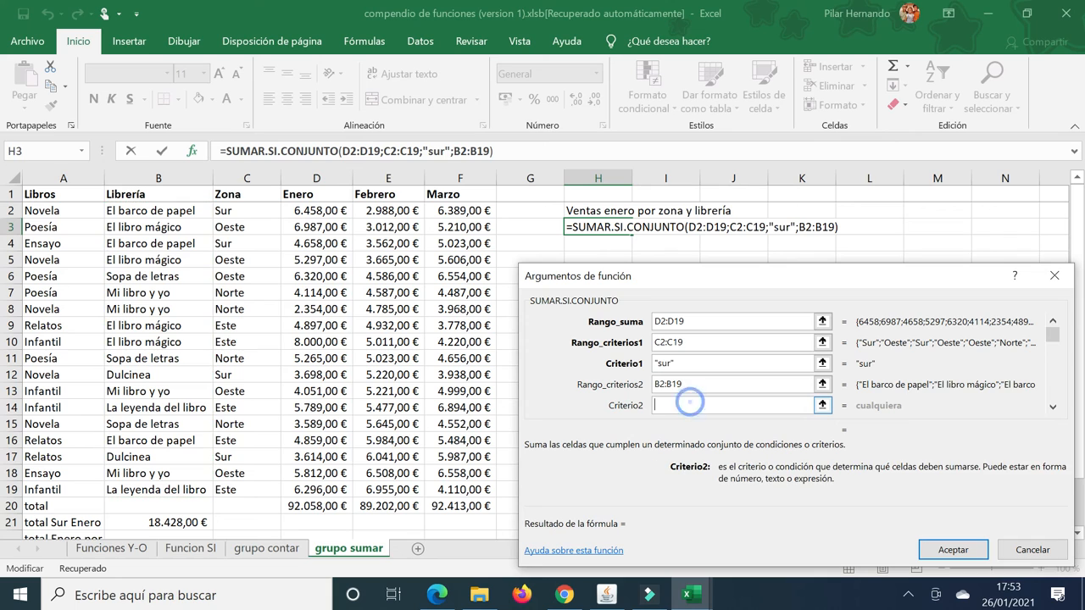
pyautogui.write('"El')
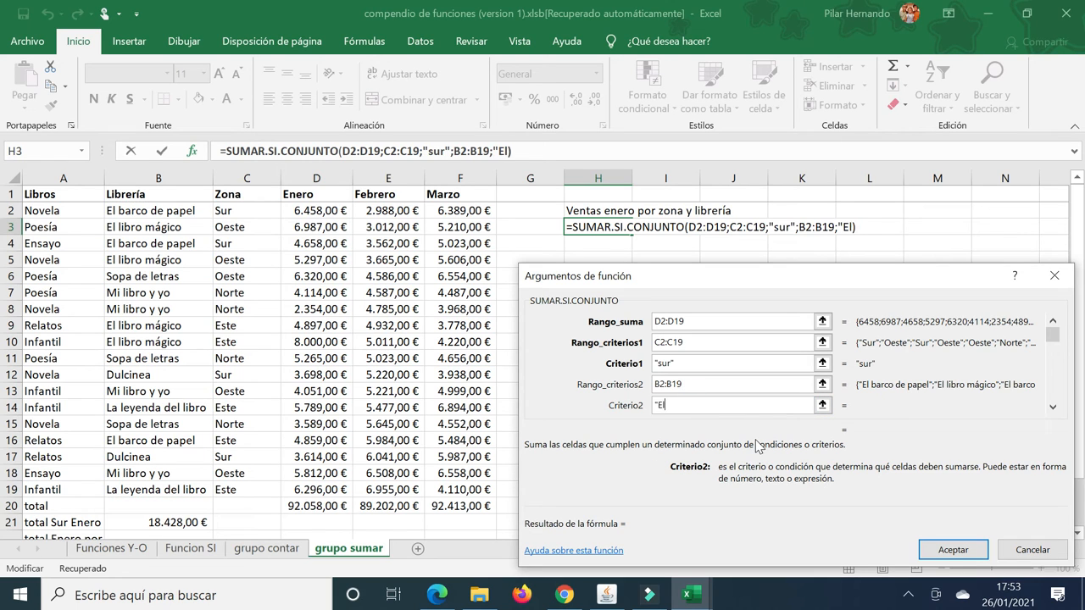
pyautogui.write(' barco d')
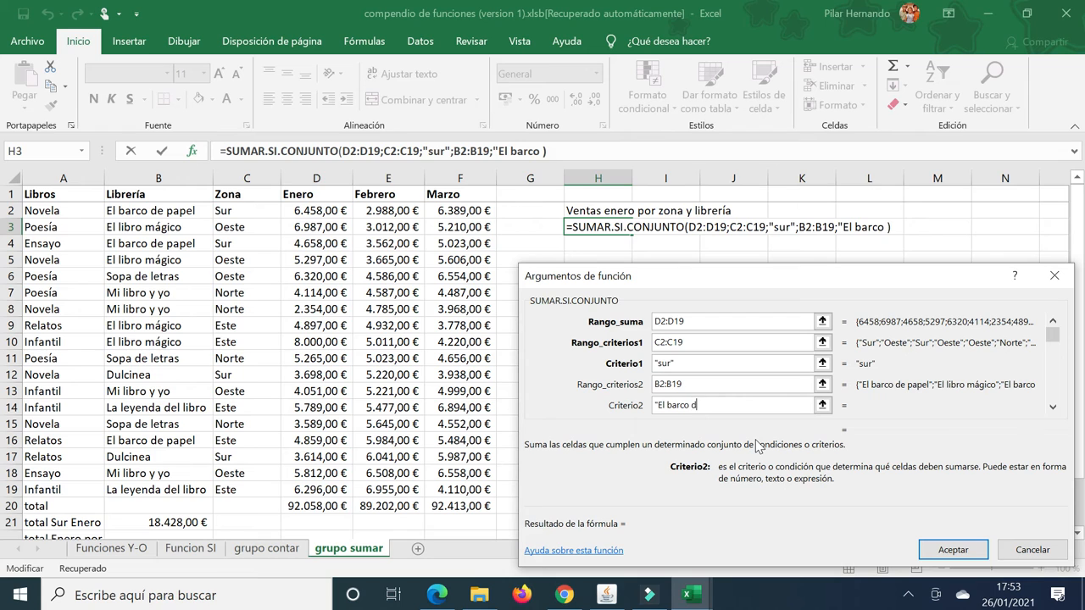
pyautogui.write('e pape')
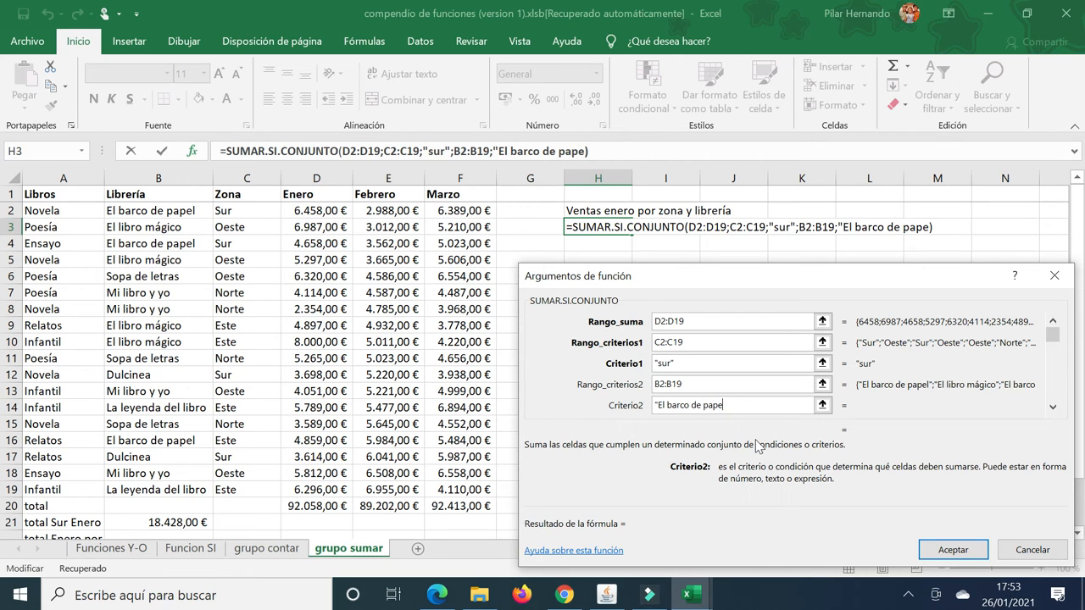
pyautogui.write('l"')
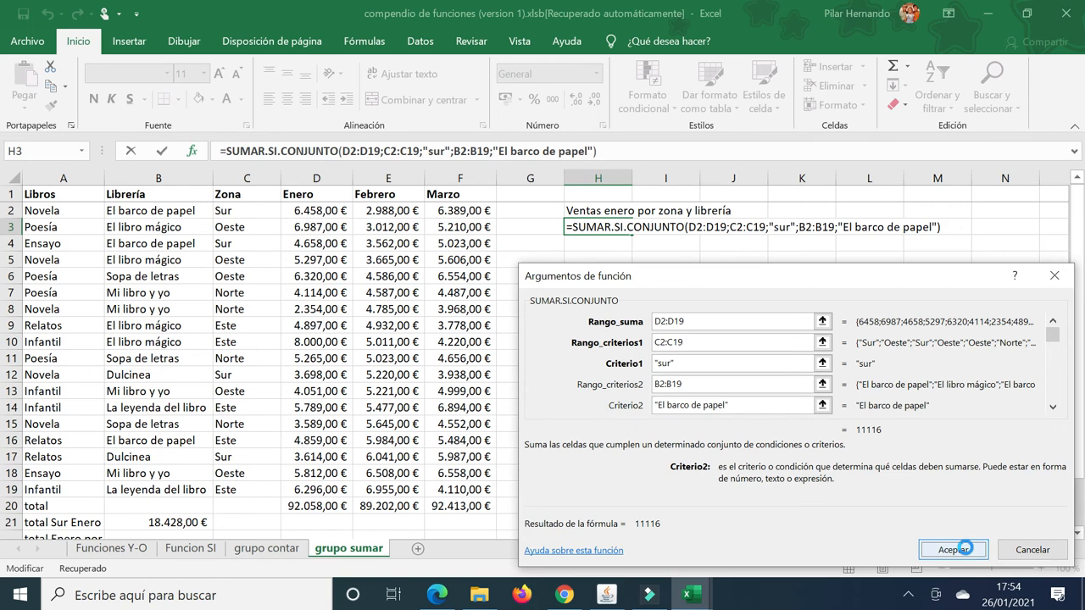
pyautogui.click(951, 550)
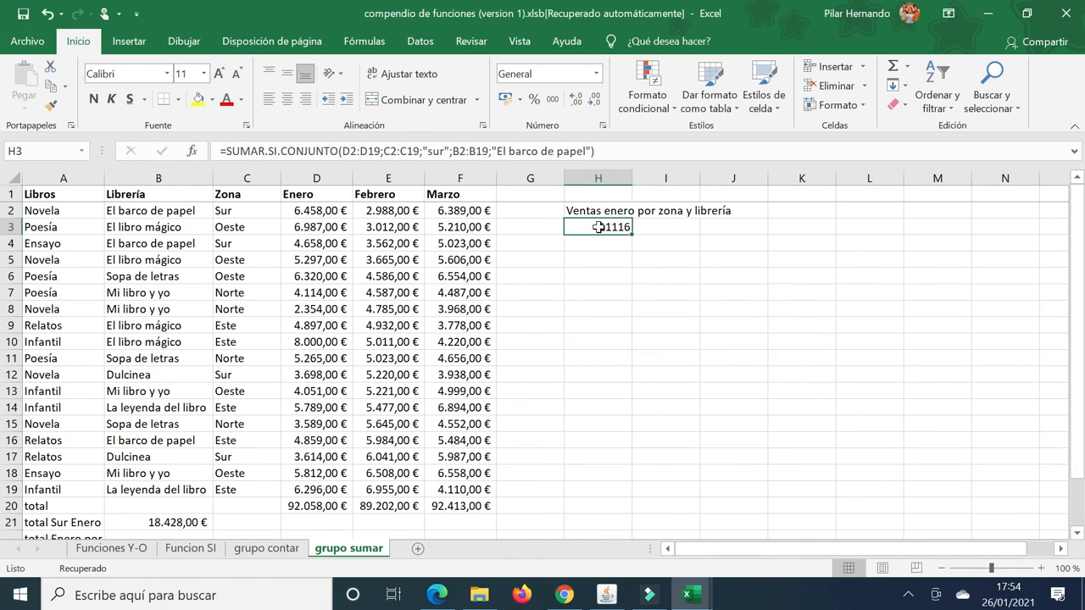
# - Apply the euro accounting number format (Contabilidad) to the SUMAR.SI.CONJUNTO total in cell H3
pyautogui.click(506, 99)
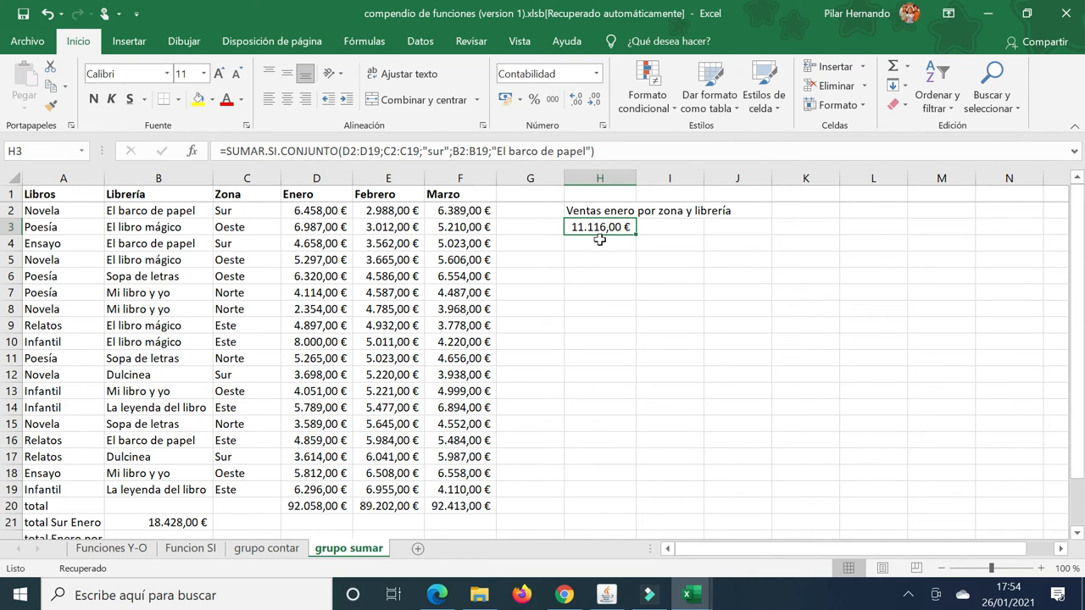
pyautogui.scroll(-3, 204, 508)
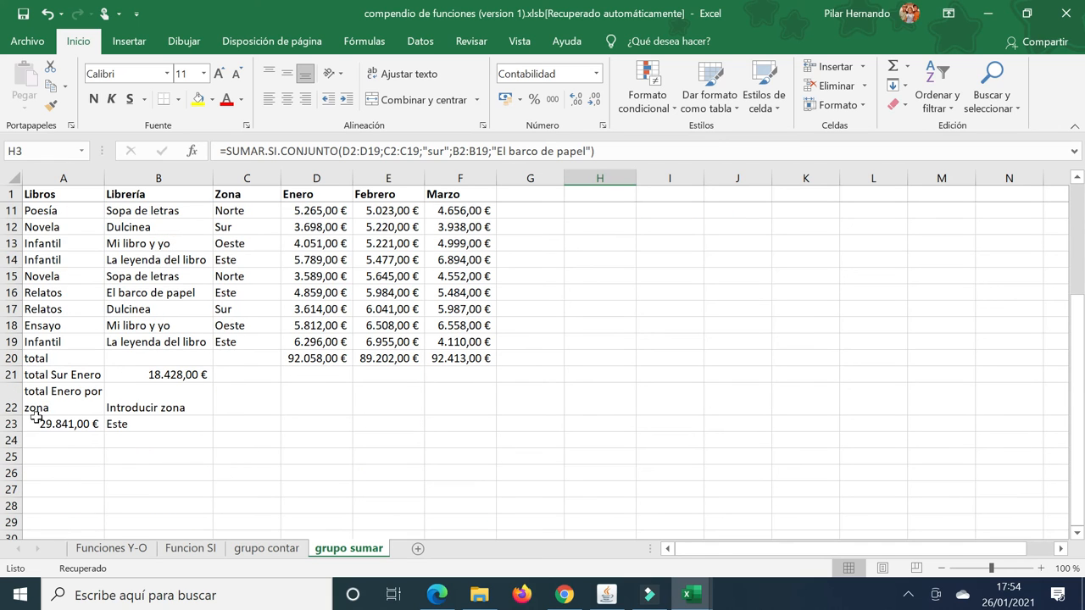
pyautogui.scroll(3, 219, 420)
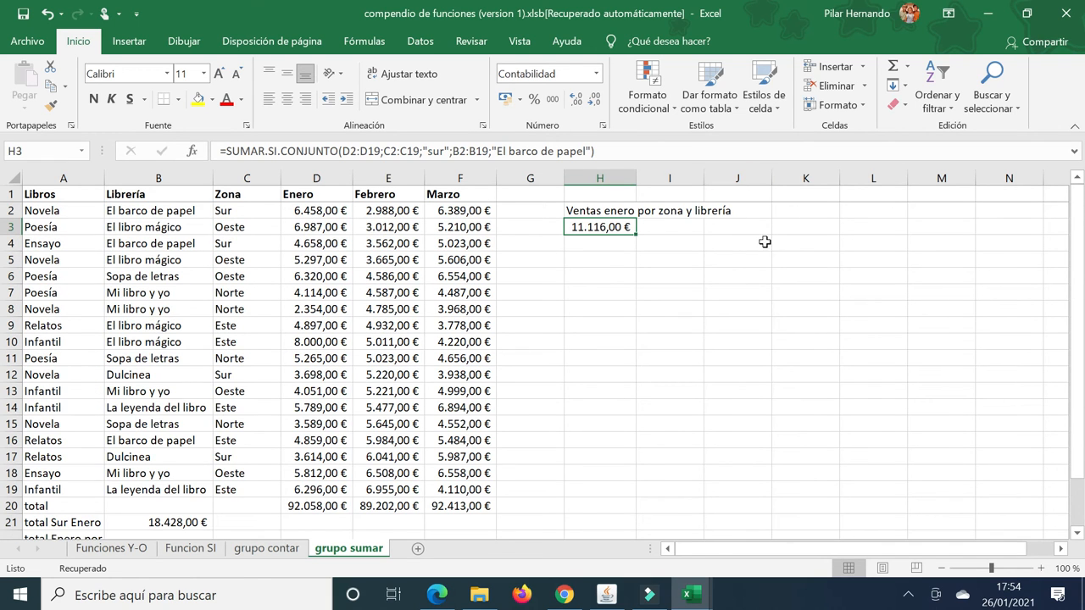
# - Enter the labels "librería" in cell H4 and "zona" in cell H5
pyautogui.click(603, 244)
pyautogui.write('libreia')
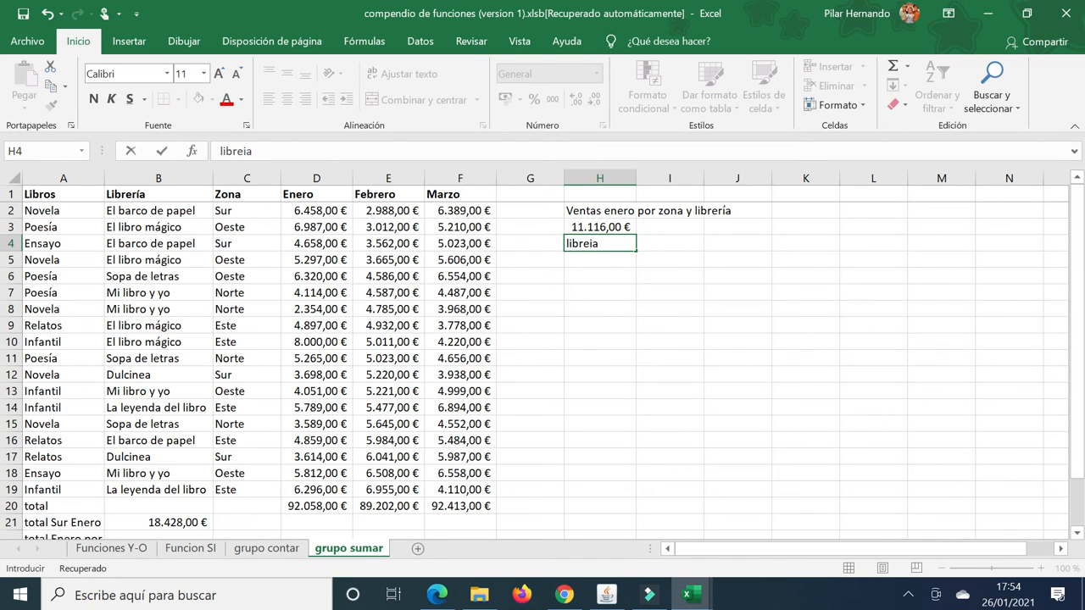
pyautogui.press('BackSpace')
pyautogui.press('BackSpace')
pyautogui.write('ría')
pyautogui.press('Return')
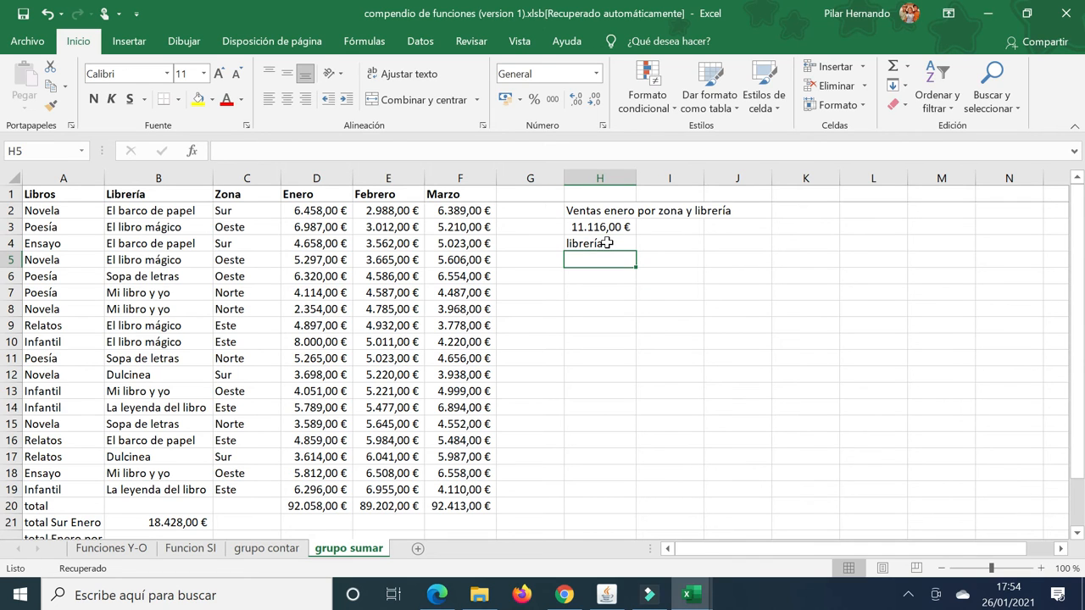
pyautogui.write('zona')
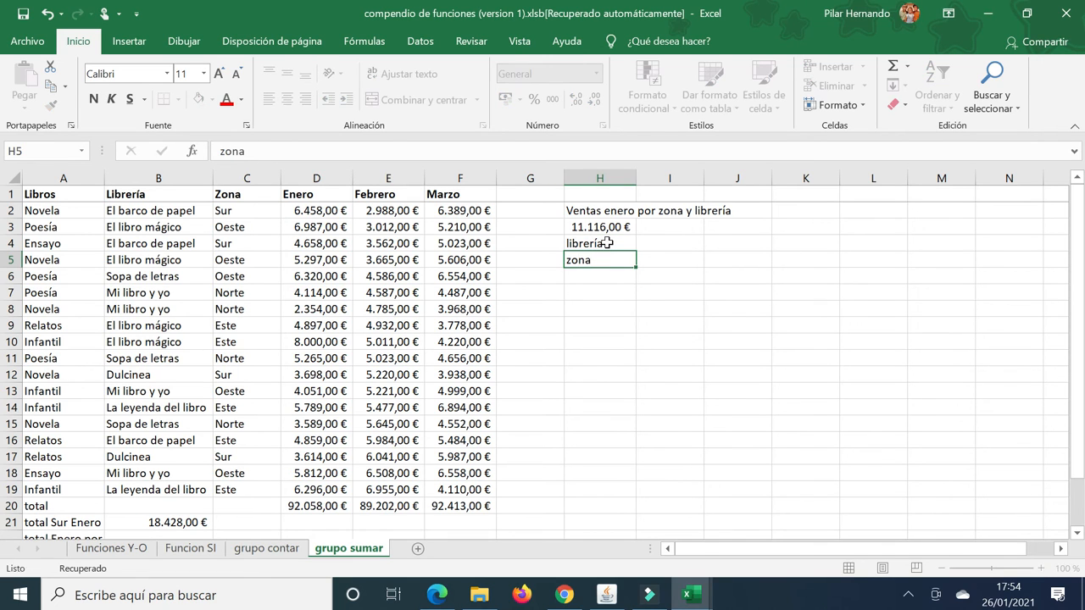
pyautogui.press('Return')
# - Enter the label "total por zona y librería Enero" in cell H6
pyautogui.write('total por zona y li')
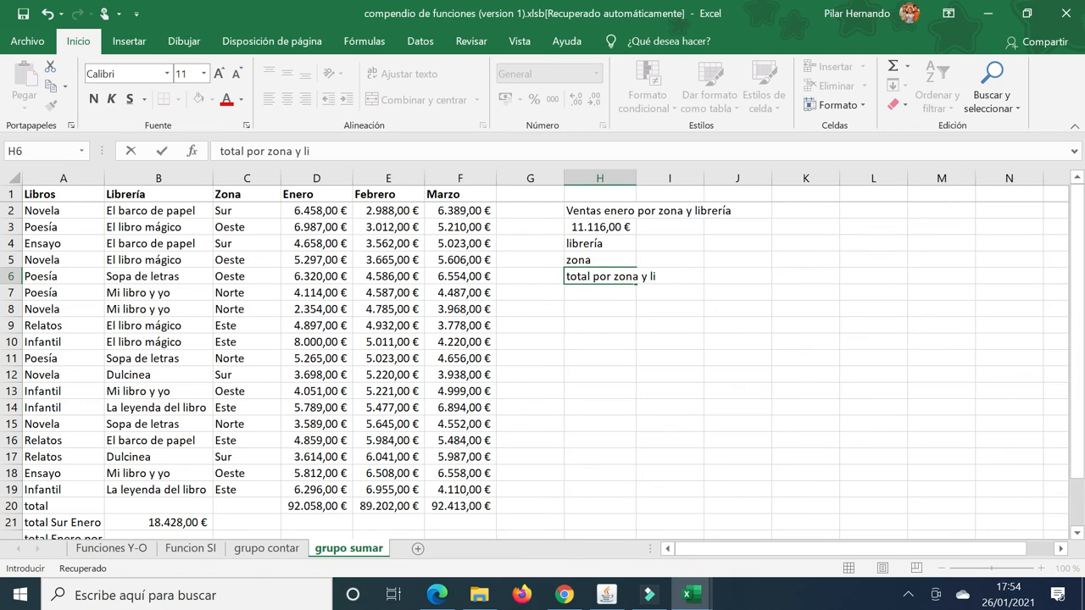
pyautogui.write('n')
pyautogui.press('BackSpace')
pyautogui.write('breri')
pyautogui.press('BackSpace')
pyautogui.write('ía Enero')
pyautogui.hotkey('ctrl', 'Return')
pyautogui.press('Return')
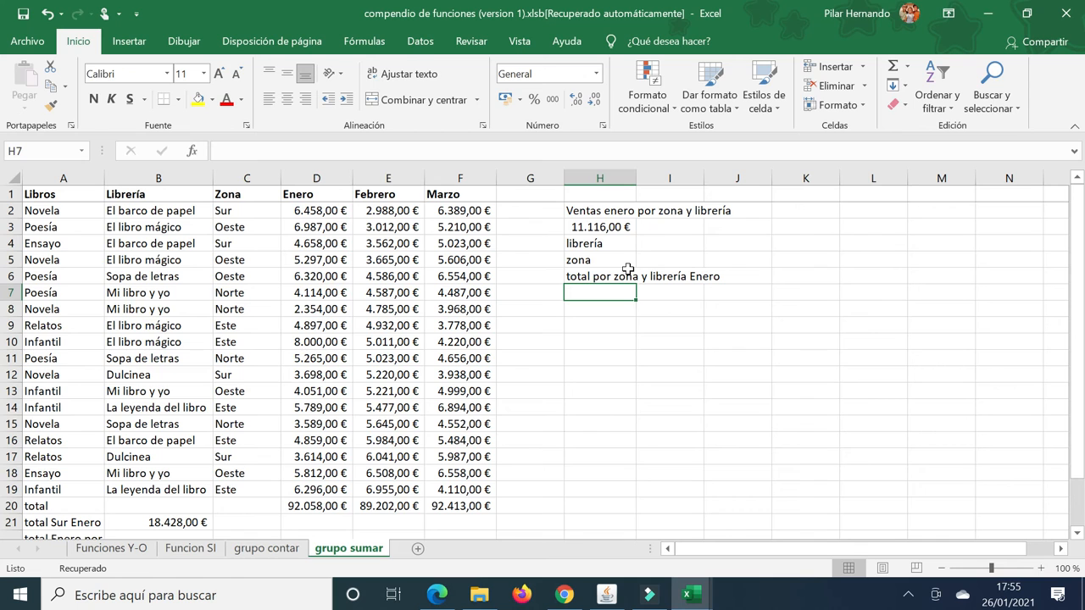
# - Start a SUMAR.SI.CONJUNTO formula in cell H7 with the Enero sales D2:D19 as the sum range
pyautogui.write('=s')
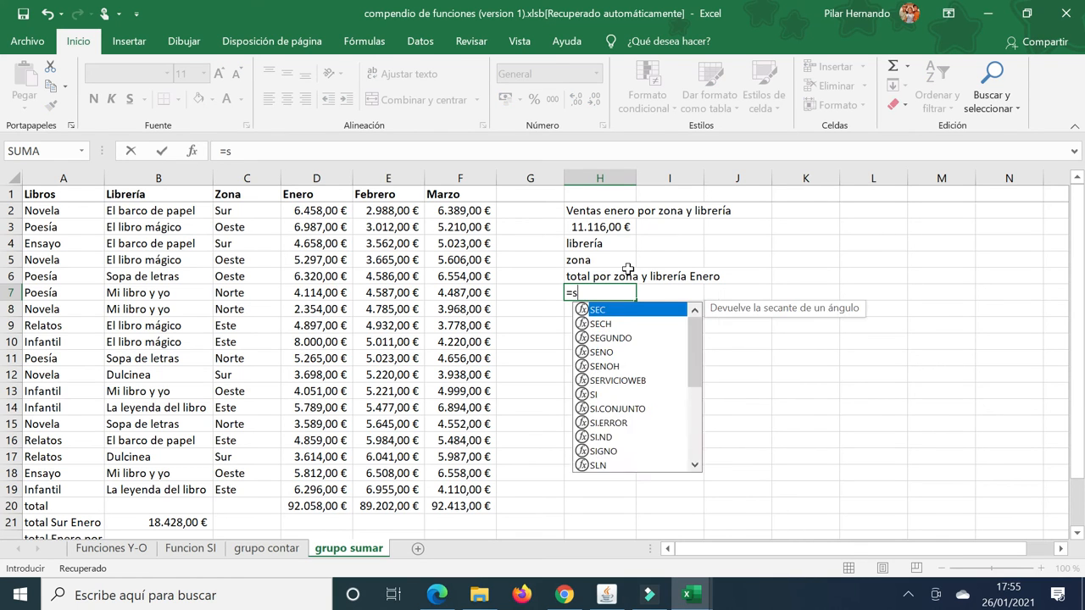
pyautogui.write('umar')
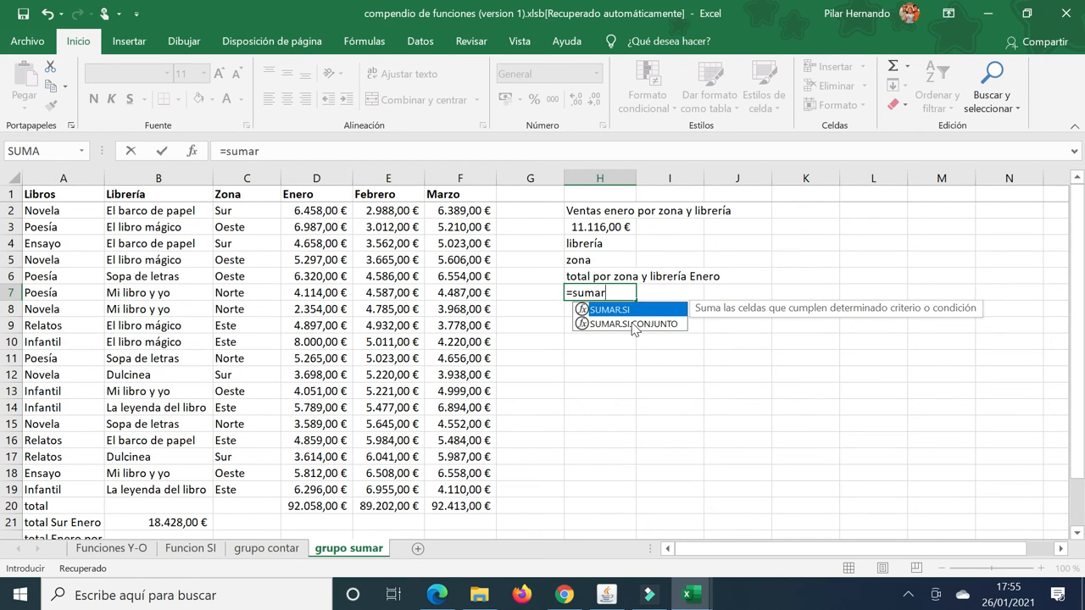
pyautogui.doubleClick(632, 322)
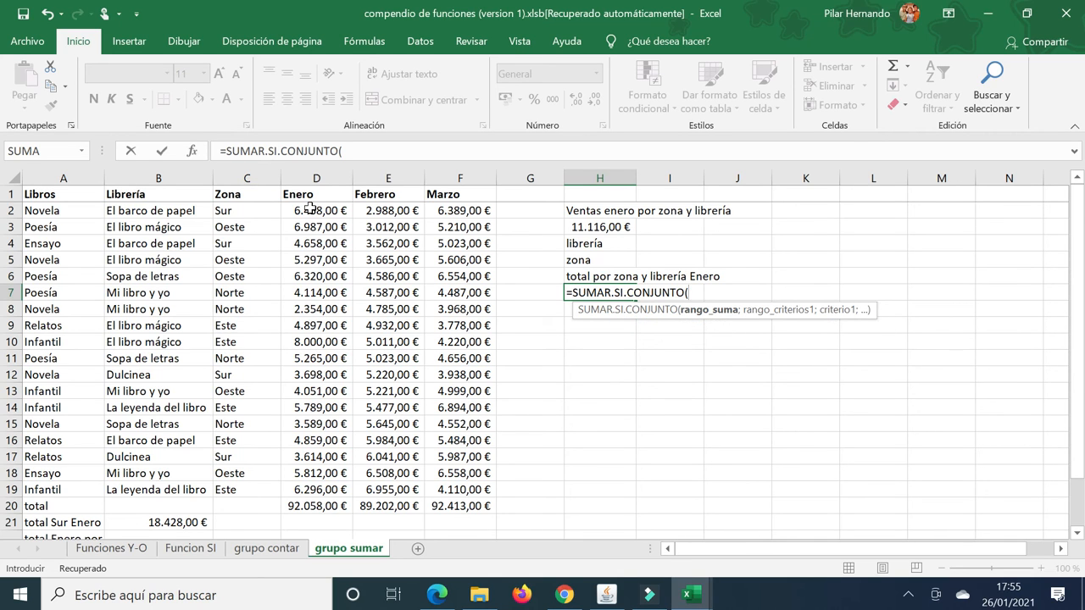
pyautogui.moveTo(306, 214); pyautogui.dragTo(291, 489)
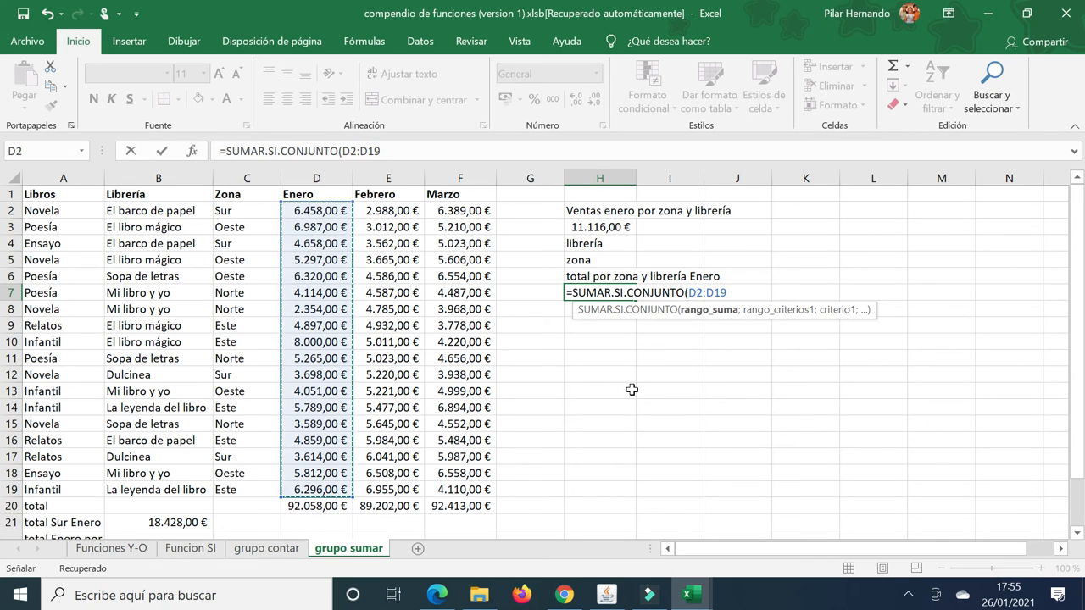
pyautogui.write(';')
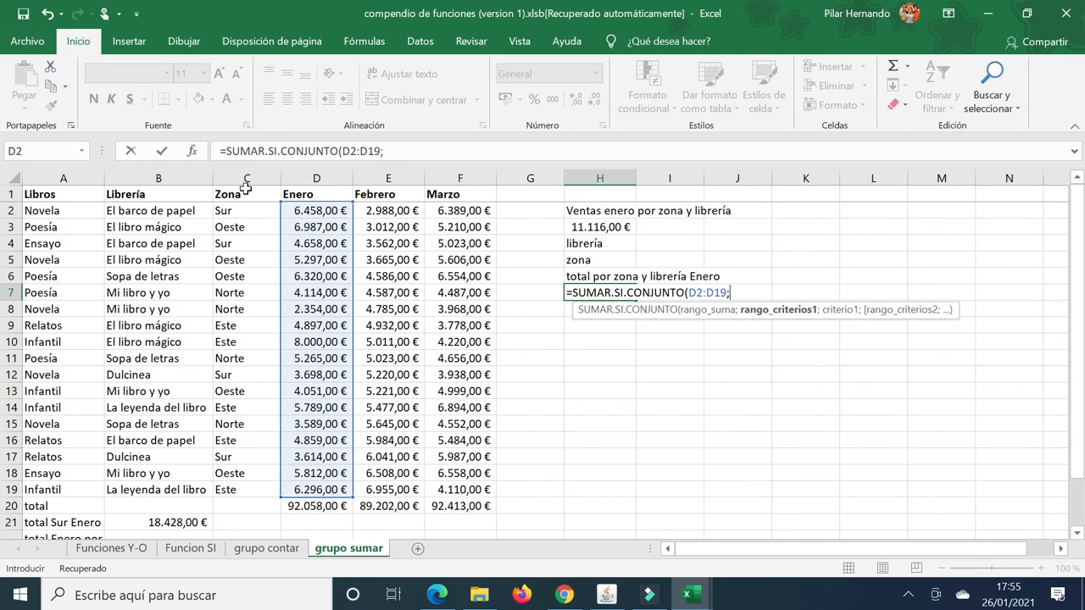
# - Set the first criteria range to the Zona data C2:C19 with cell I5 as its criterion
pyautogui.moveTo(239, 212); pyautogui.dragTo(220, 487)
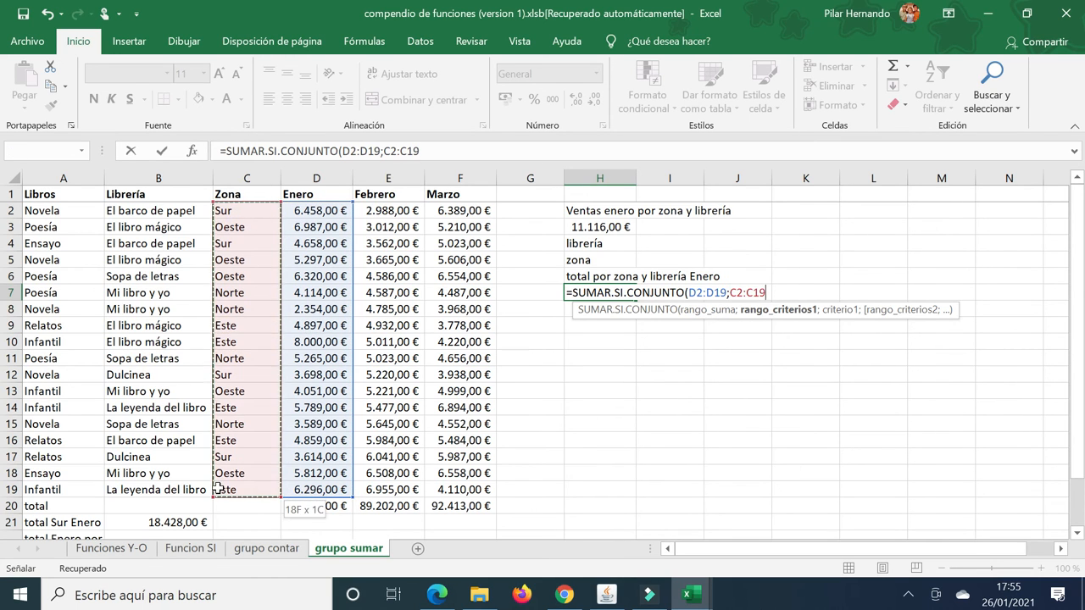
pyautogui.write(';')
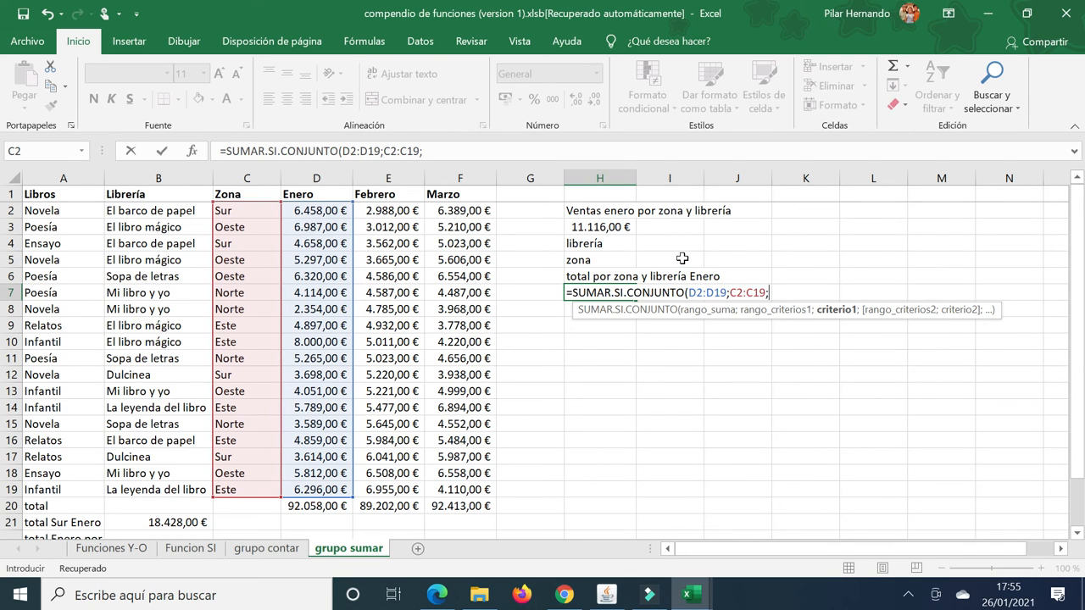
pyautogui.click(681, 258)
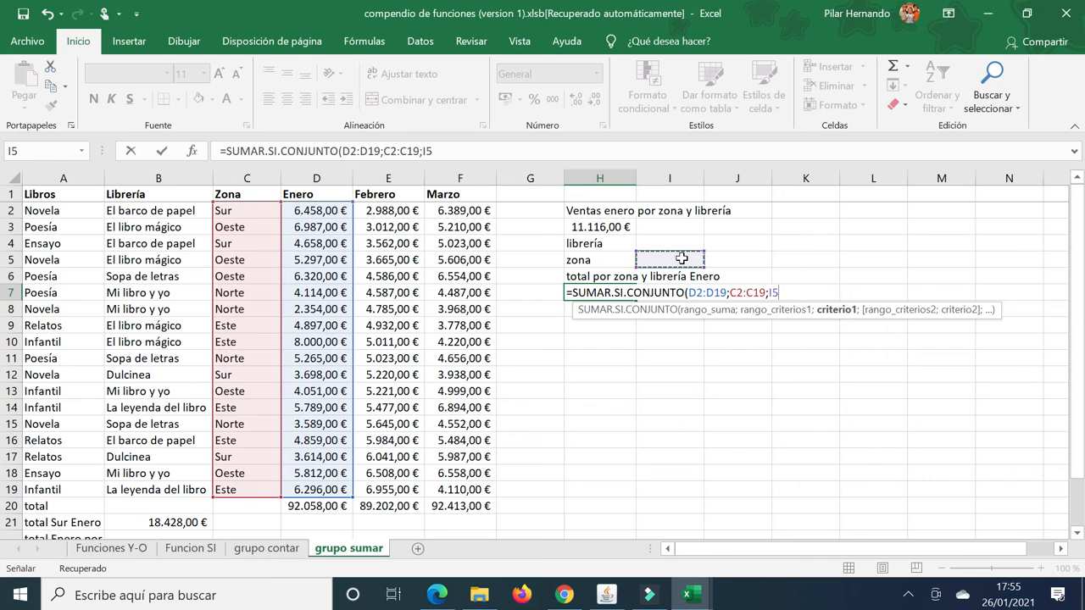
pyautogui.write(';')
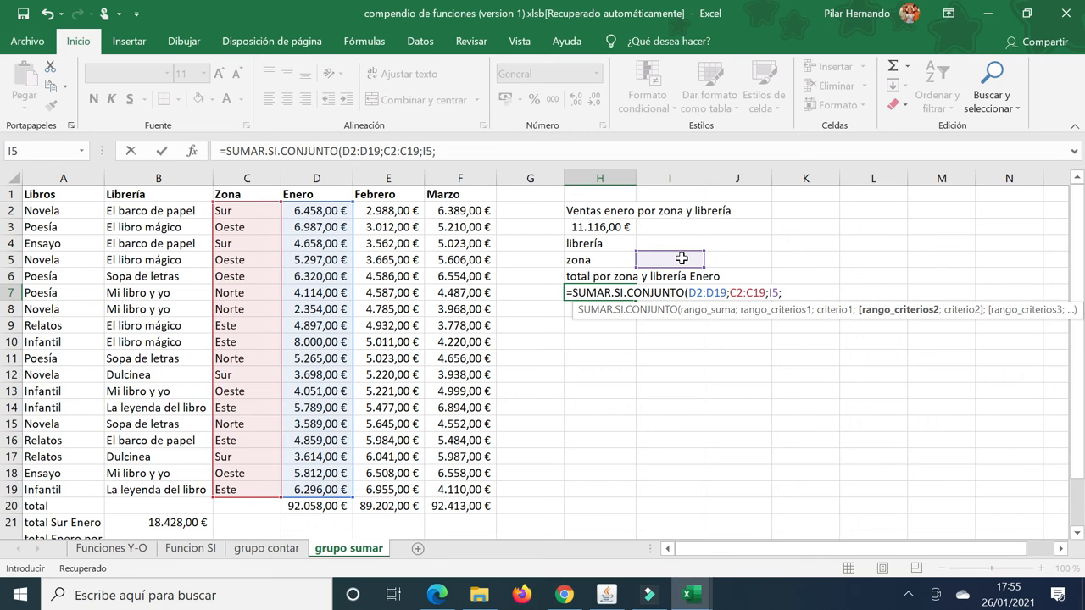
# - Set the second criteria range to the Librería data B2:B19 with cell I4 as its criterion and accept the formula
pyautogui.click(144, 211)
pyautogui.moveTo(144, 211); pyautogui.dragTo(158, 500)
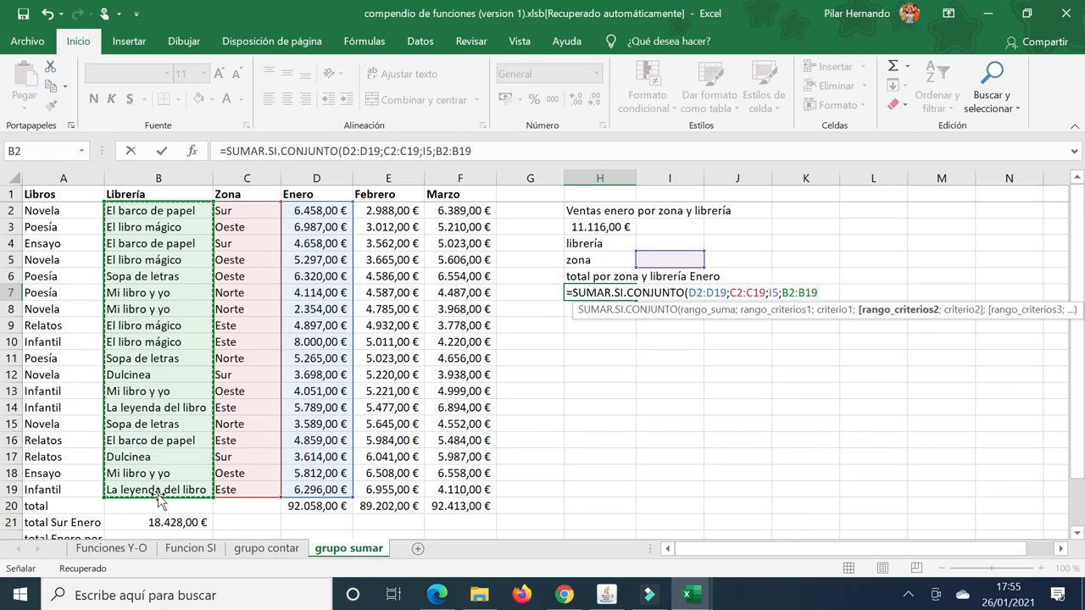
pyautogui.write(';')
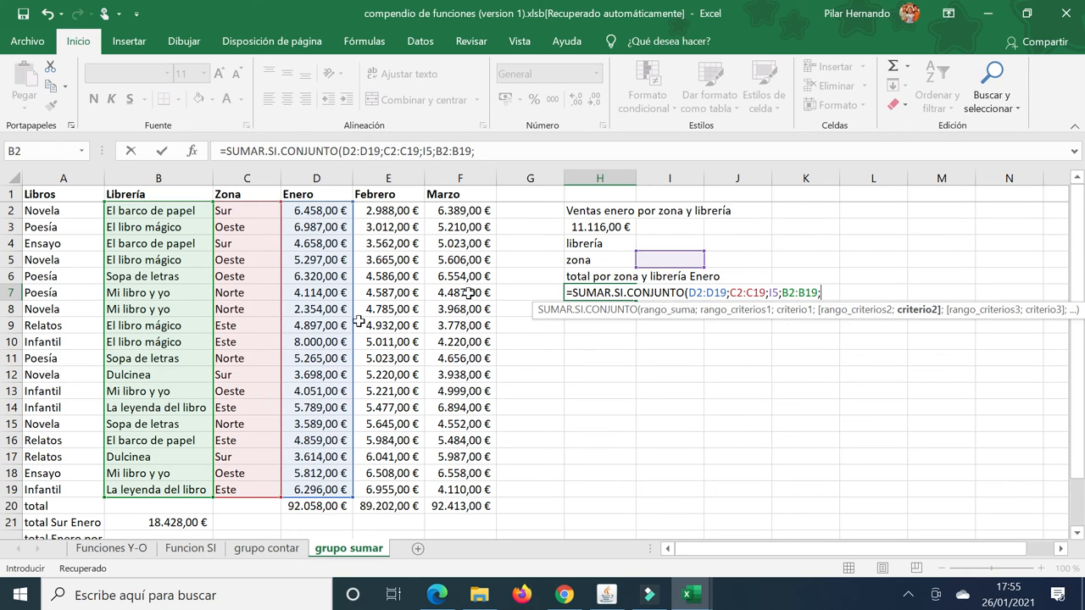
pyautogui.click(663, 242)
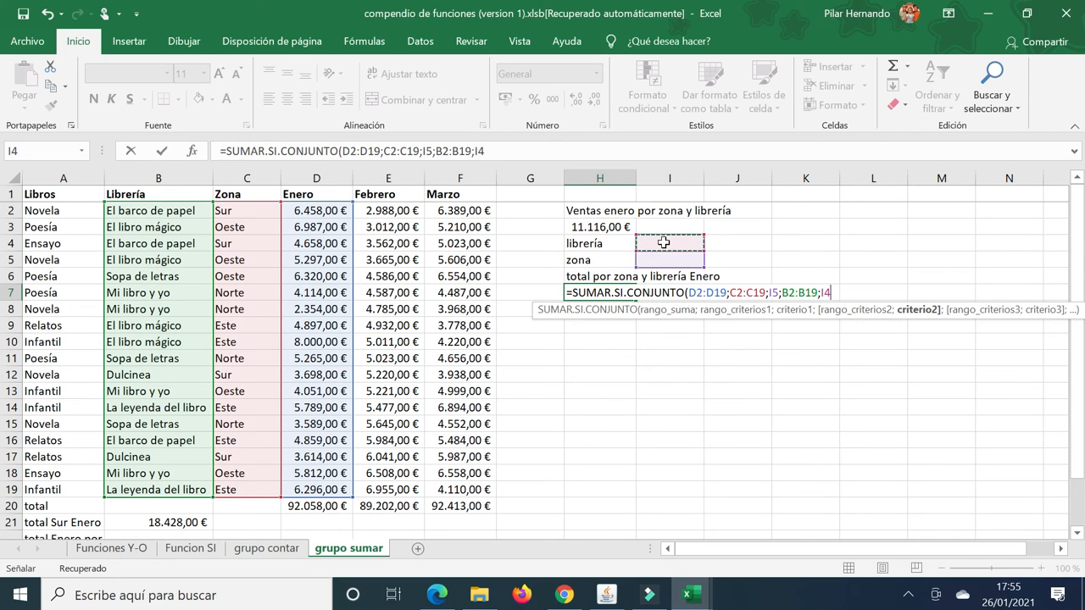
pyautogui.write(')')
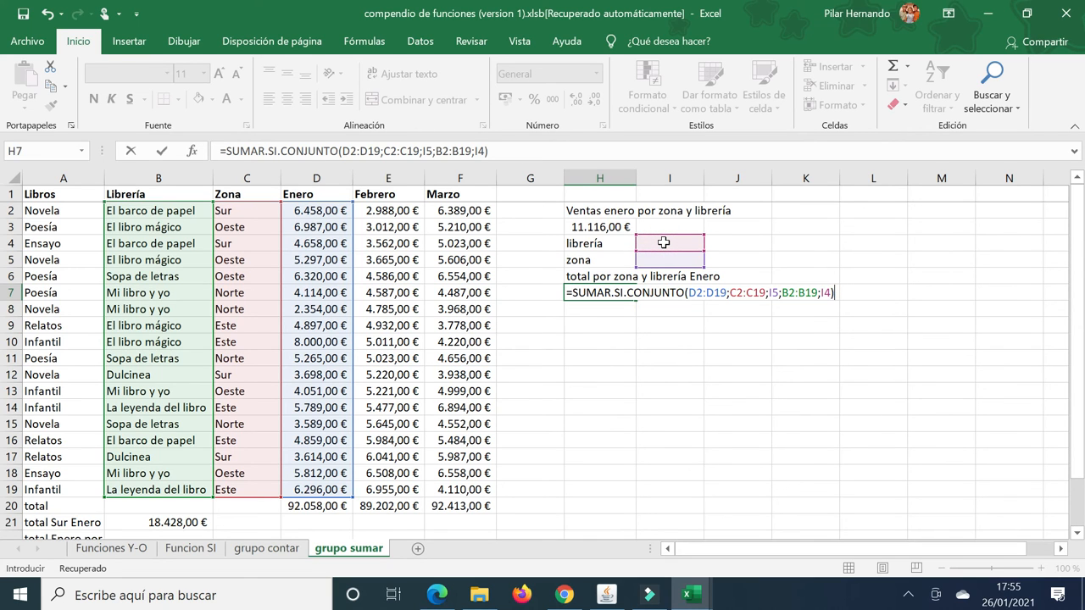
pyautogui.press('Return')
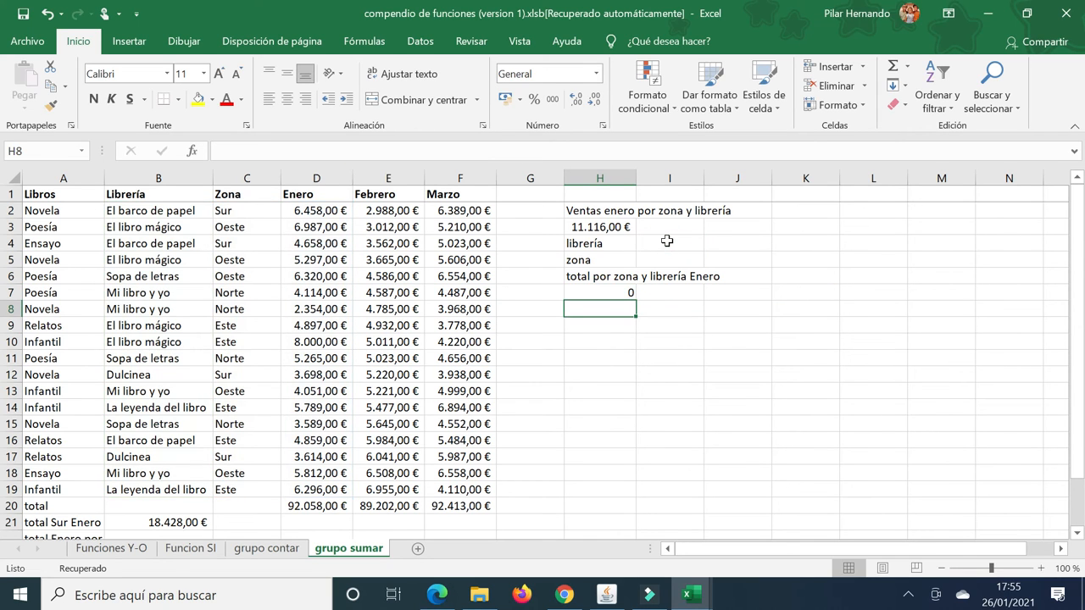
# - Enter the bookstore "El barco de papel" in cell I4 and the zone "sur" in cell I5
pyautogui.click(679, 243)
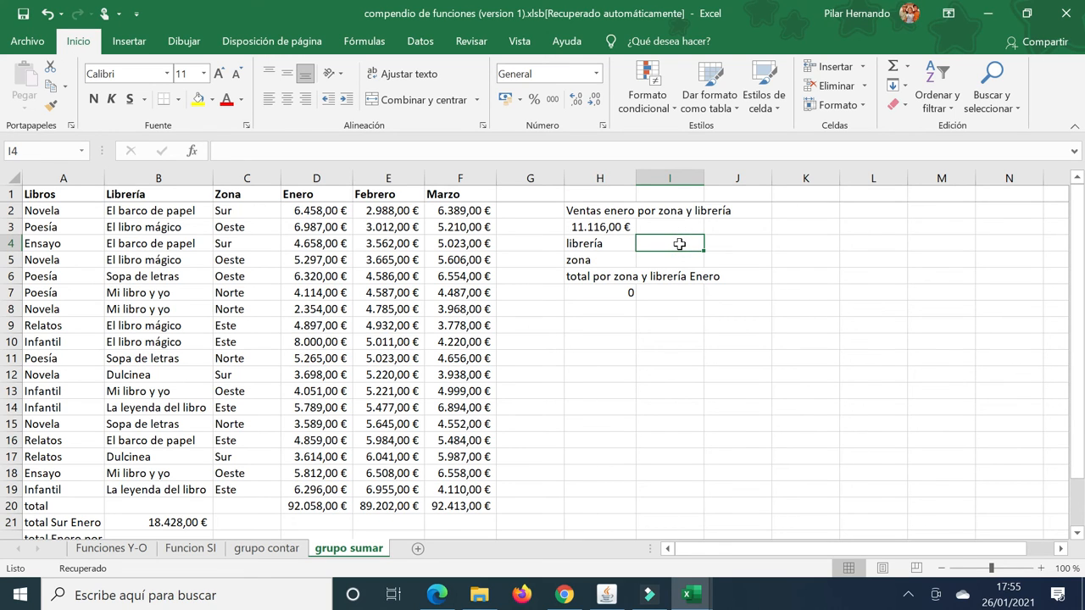
pyautogui.write('El')
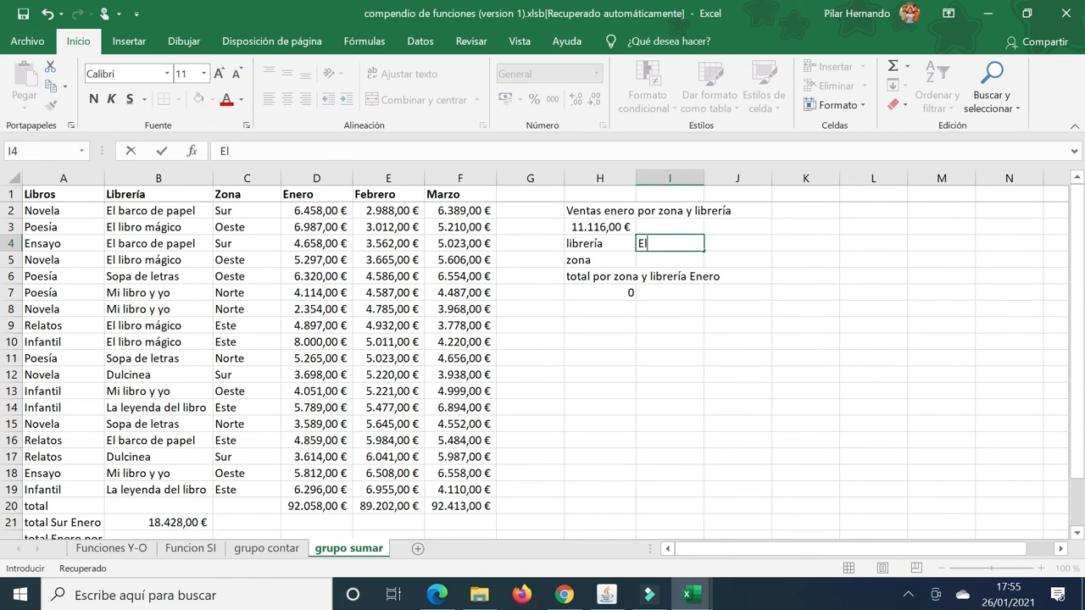
pyautogui.write(' barco de papel')
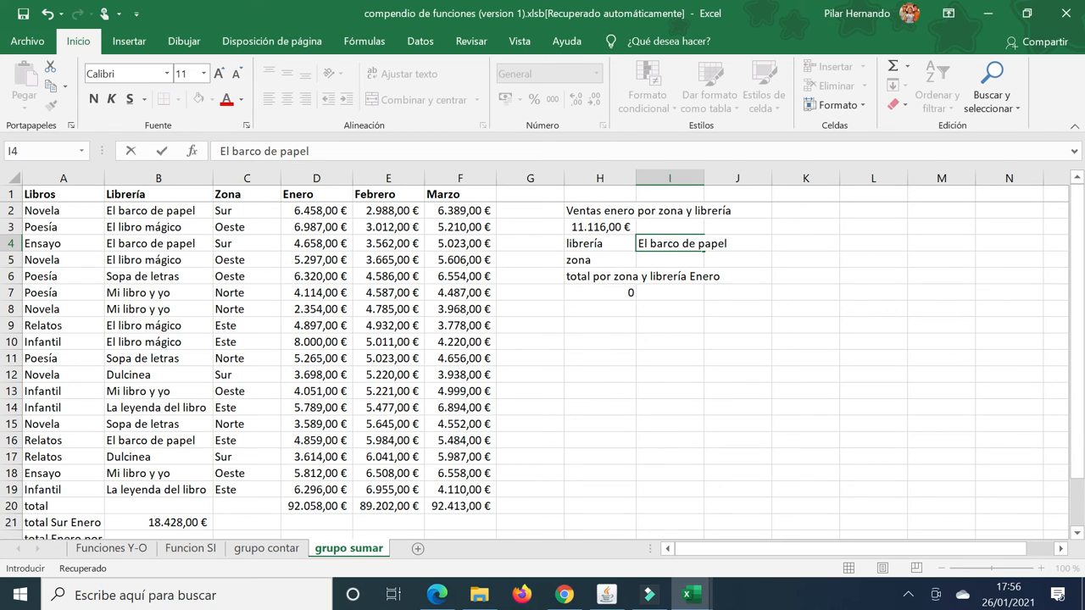
pyautogui.click(674, 257)
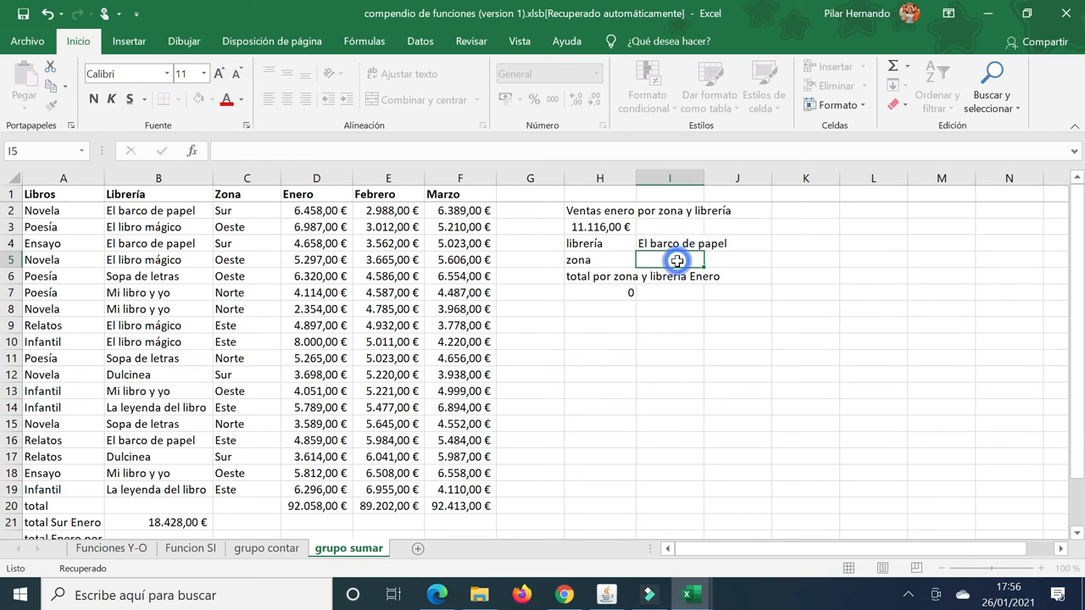
pyautogui.write('sur')
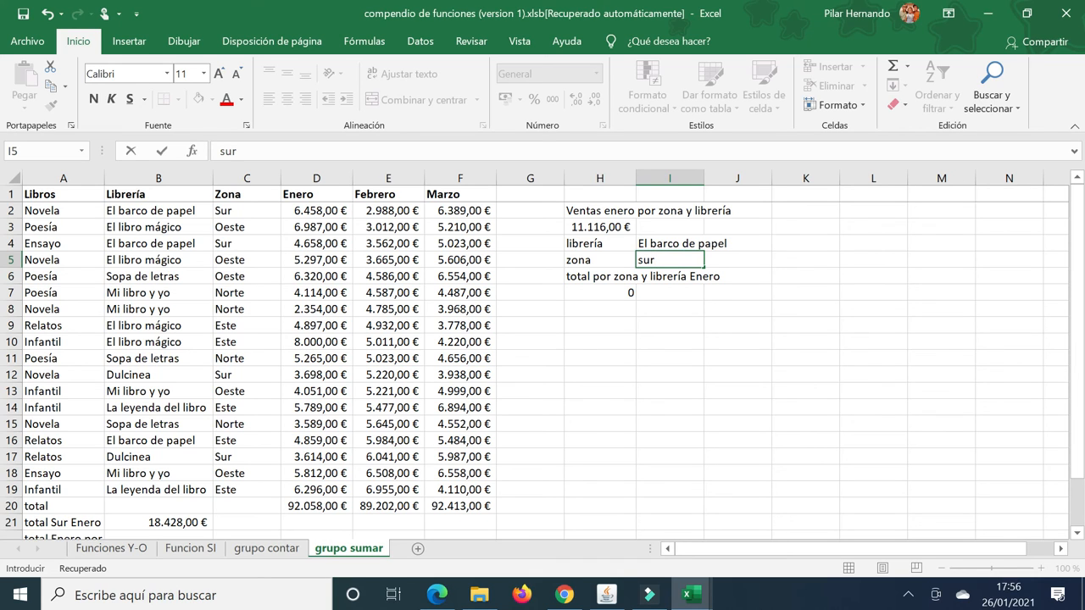
pyautogui.press('Return')
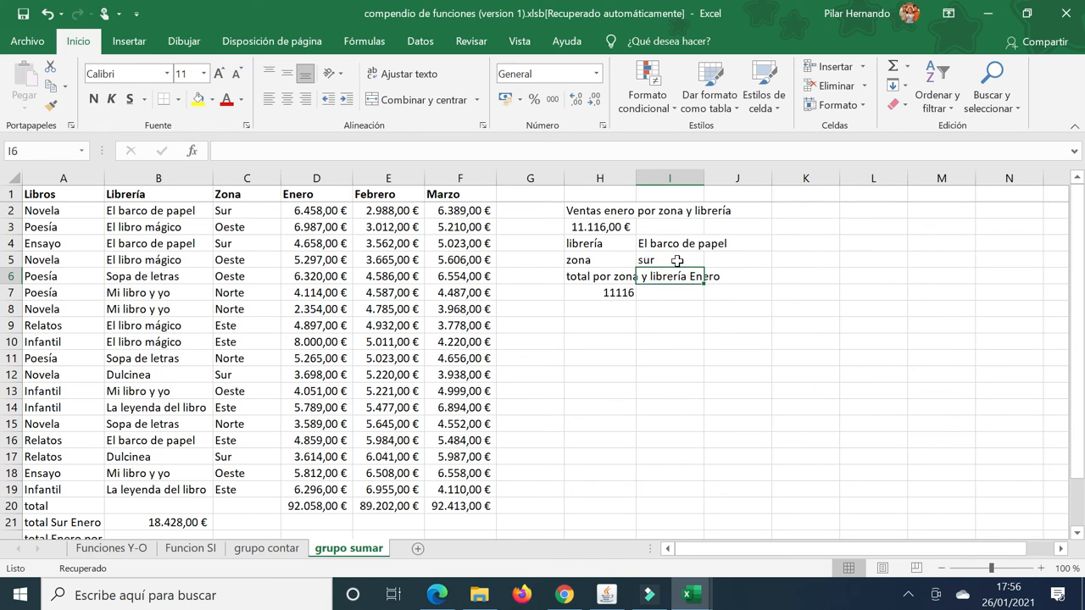
# - Apply the euro accounting number format (Contabilidad) to the total in H7 and select H3 to compare the two totals
pyautogui.click(624, 293)
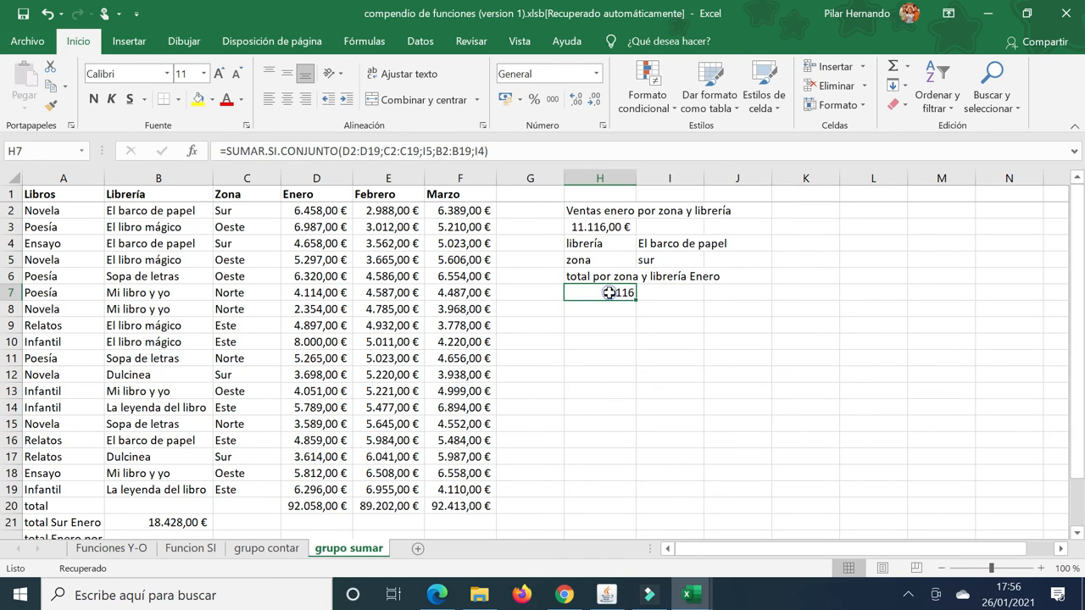
pyautogui.click(506, 99)
pyautogui.click(607, 226)
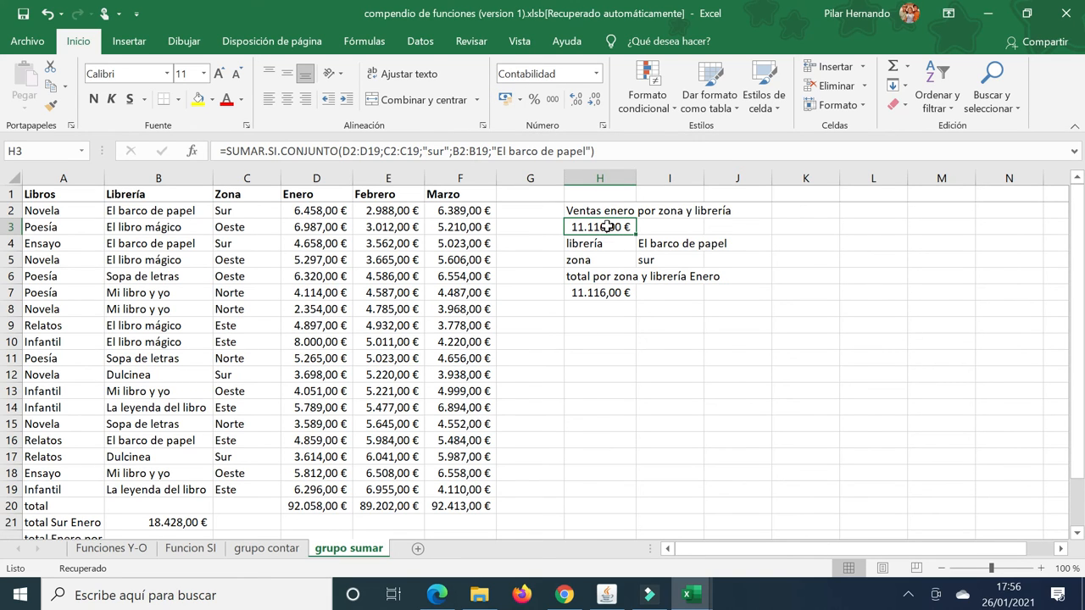
# - Change the bookstore criterion in I4 to "El libro mágico" and the zone criterion in I5 to "Oeste"
pyautogui.click(665, 244)
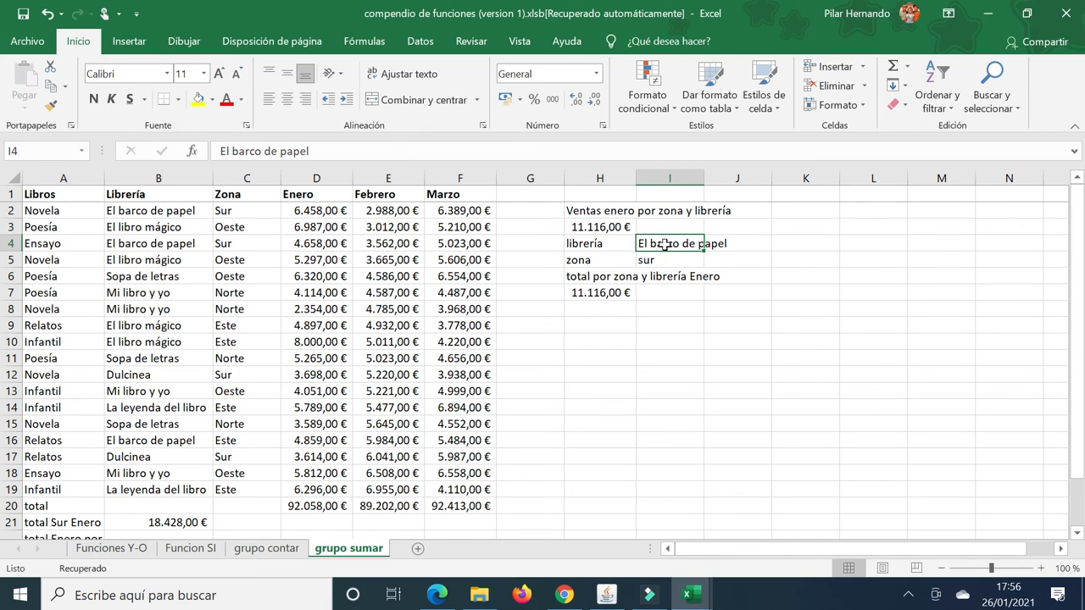
pyautogui.write('El libro mágico')
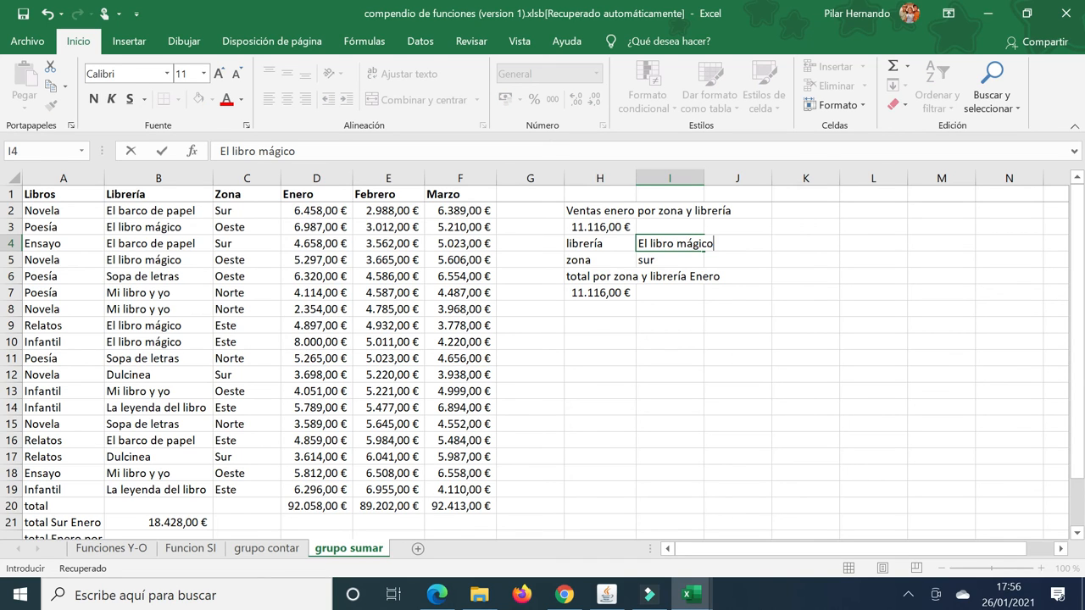
pyautogui.press('Return')
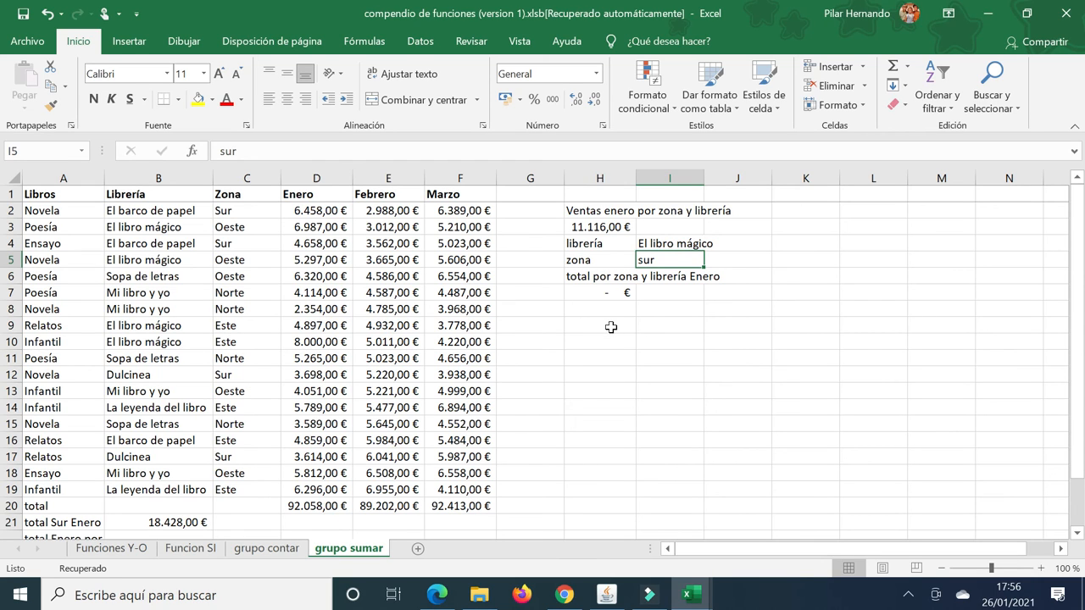
pyautogui.write('Oeste')
pyautogui.press('Return')
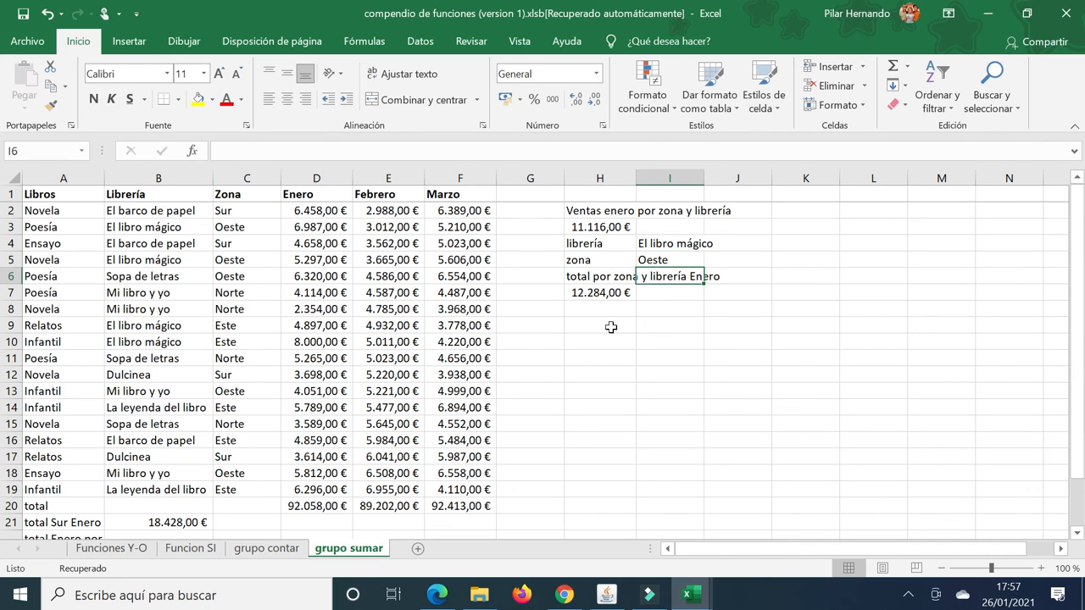